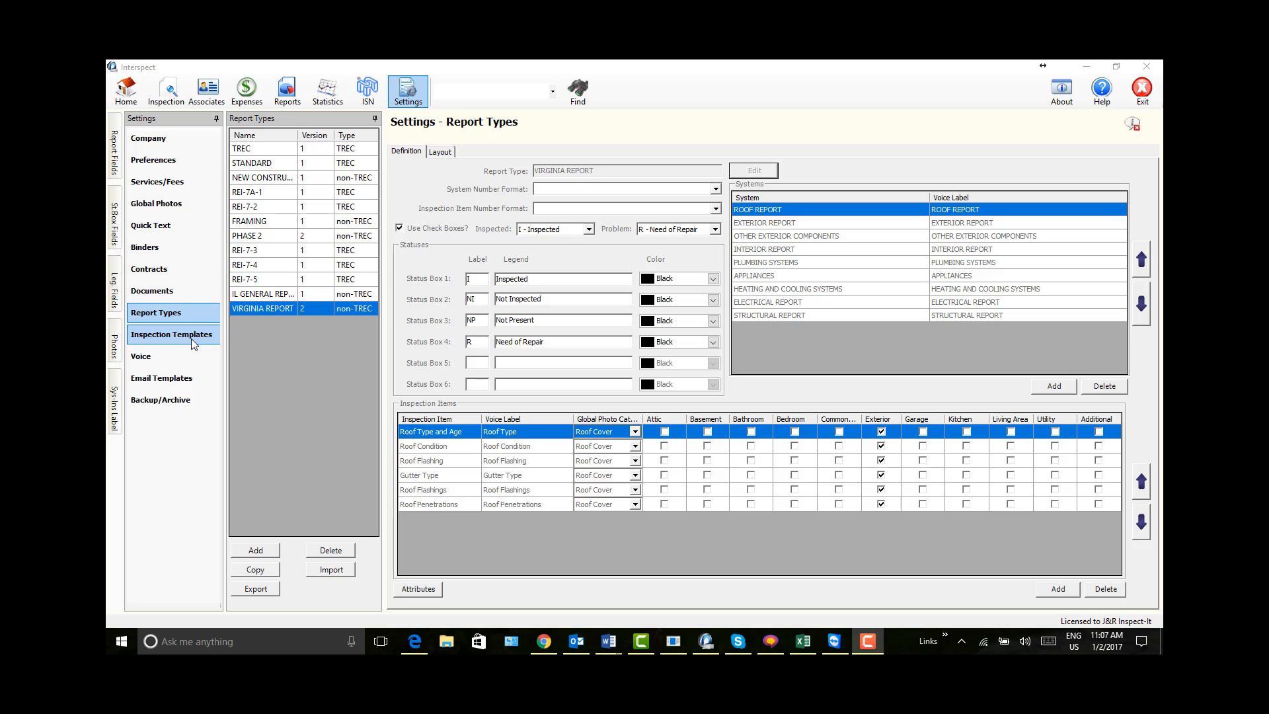
- Consult the Lots and Grounds.docx outline in Word, and add a new report type named CREIA in Interspect
{"action": "left_click", "coordinate": [608, 641]}
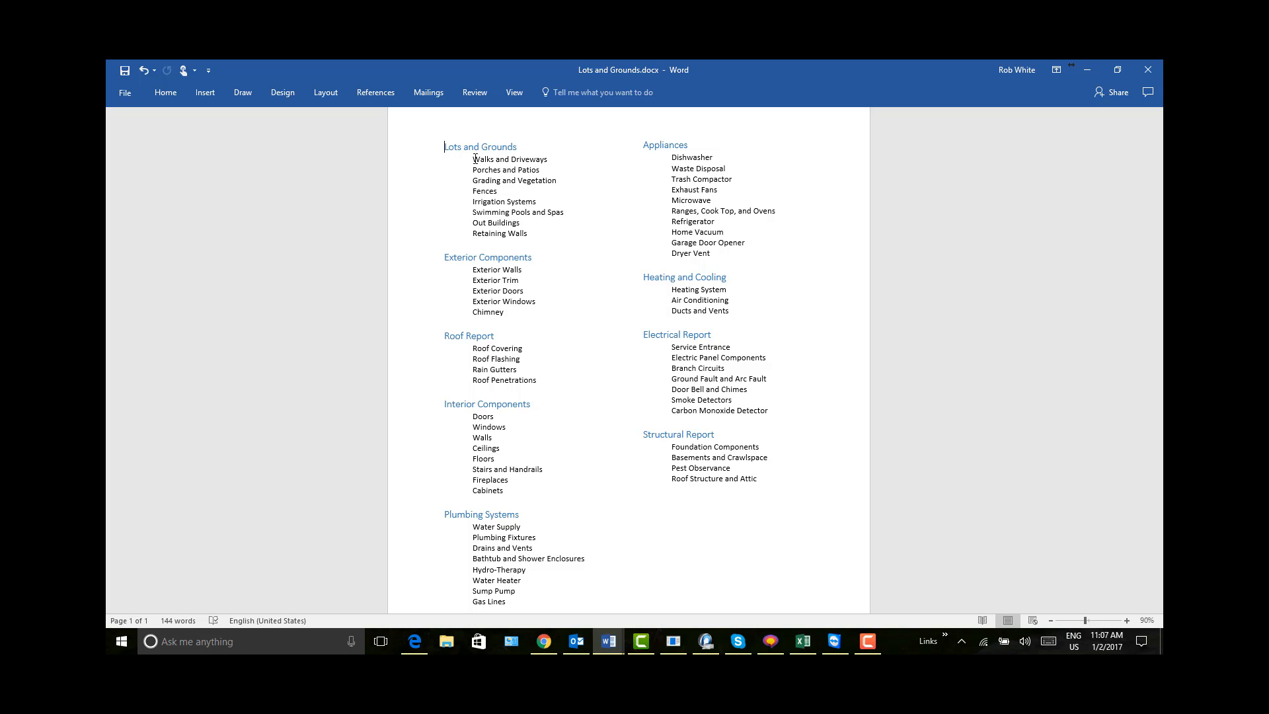
{"action": "left_click", "coordinate": [706, 641]}
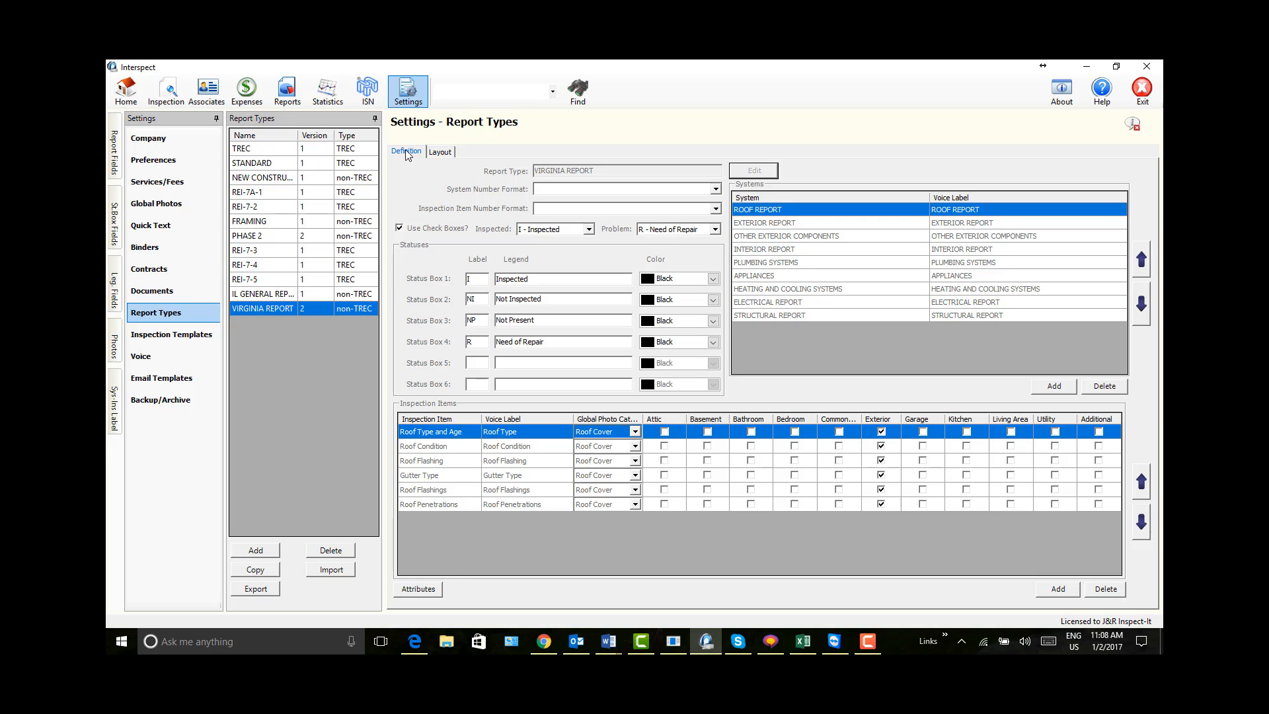
{"action": "left_click", "coordinate": [260, 554]}
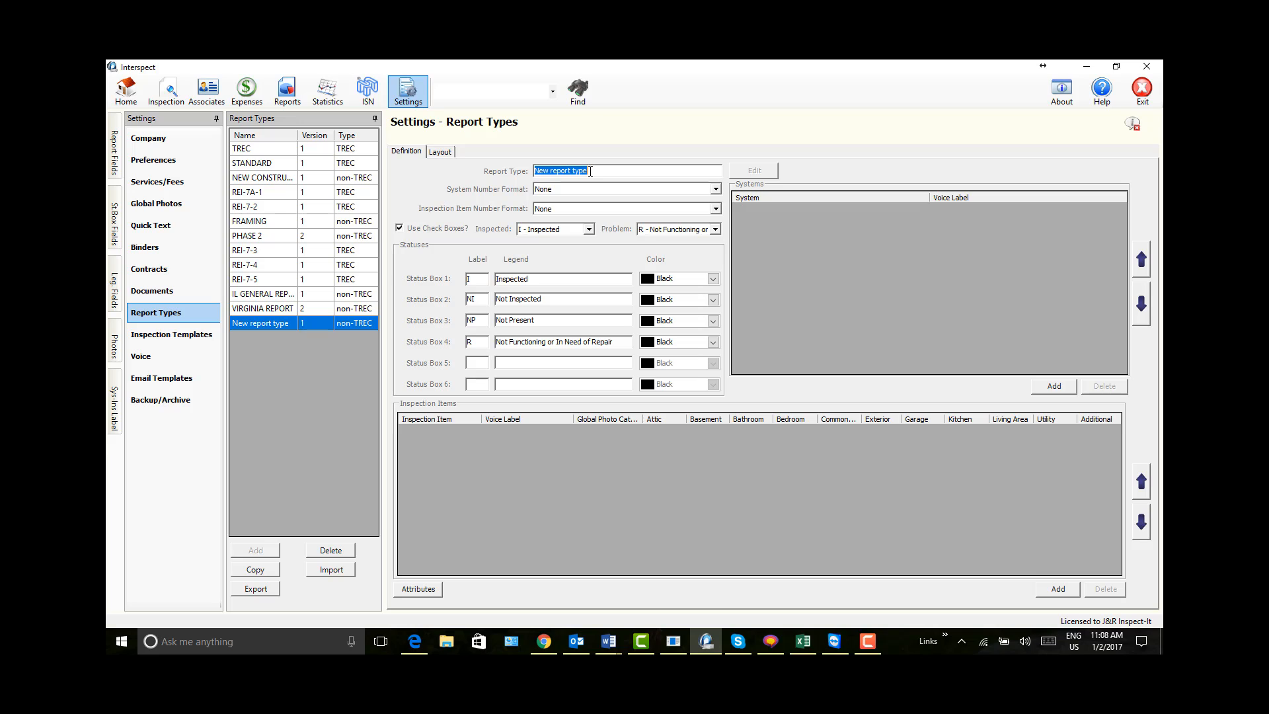
{"action": "left_click", "coordinate": [590, 171]}
{"action": "key", "text": "BackSpace"}
{"action": "key", "text": "BackSpace"}
{"action": "key", "text": "BackSpace"}
{"action": "key", "text": "BackSpace"}
{"action": "key", "text": "BackSpace"}
{"action": "key", "text": "BackSpace"}
{"action": "key", "text": "BackSpace"}
{"action": "key", "text": "BackSpace"}
{"action": "key", "text": "BackSpace"}
{"action": "key", "text": "BackSpace"}
{"action": "key", "text": "BackSpace"}
{"action": "key", "text": "BackSpace"}
{"action": "key", "text": "BackSpace"}
{"action": "key", "text": "BackSpace"}
{"action": "type", "text": "CREIA"}
- Set the system number format to Roman Numeral - Upper Case and the inspection item number format to Alphanumeric - Upper Case
{"action": "left_click", "coordinate": [715, 190]}
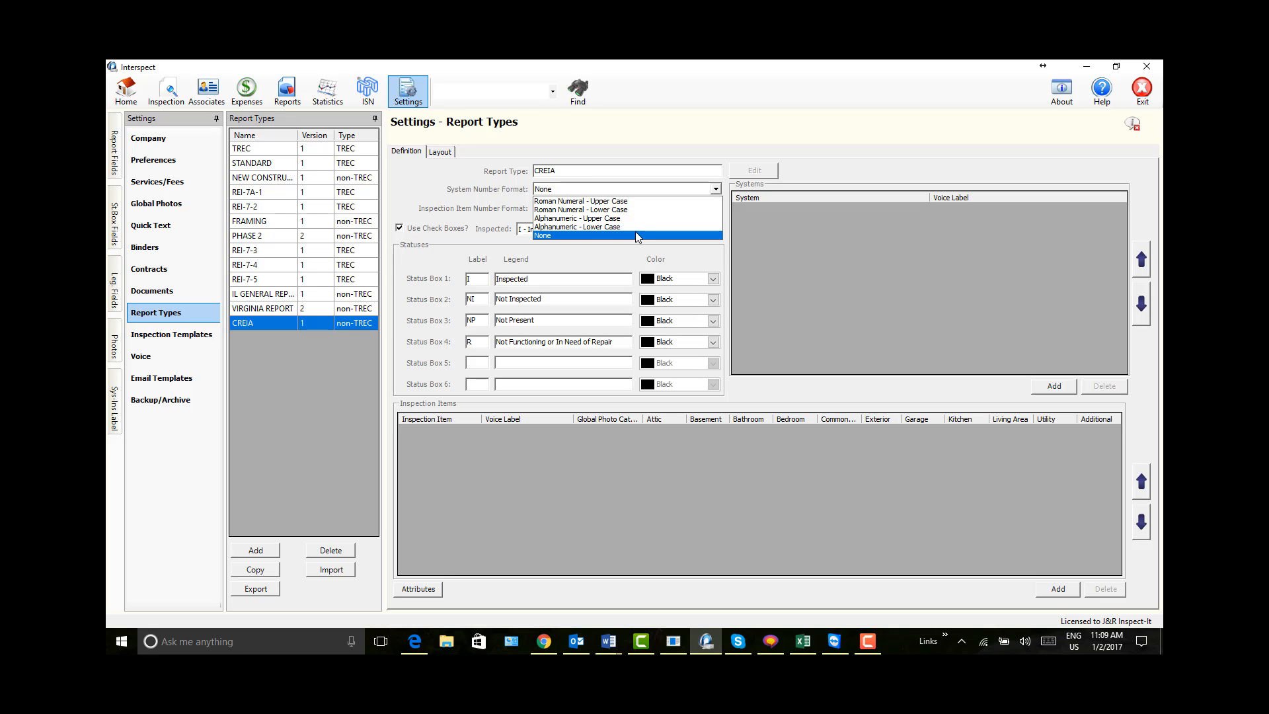
{"action": "left_click", "coordinate": [621, 201]}
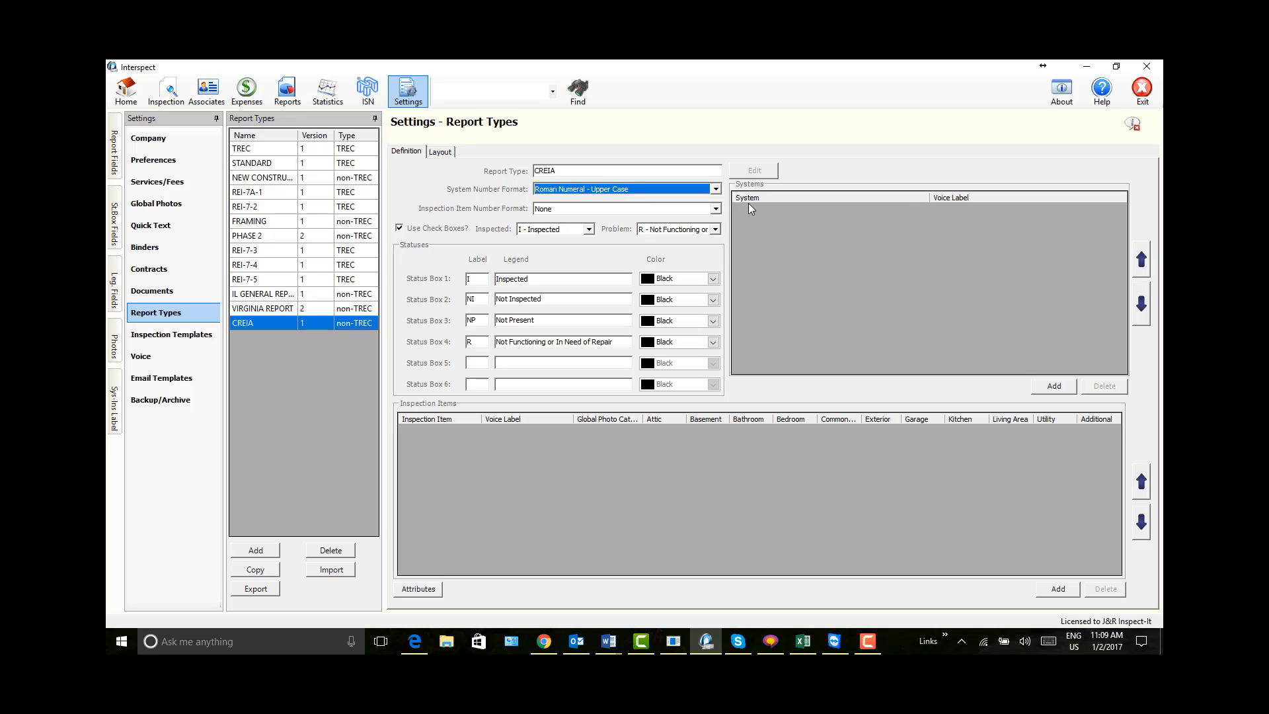
{"action": "left_click", "coordinate": [715, 210]}
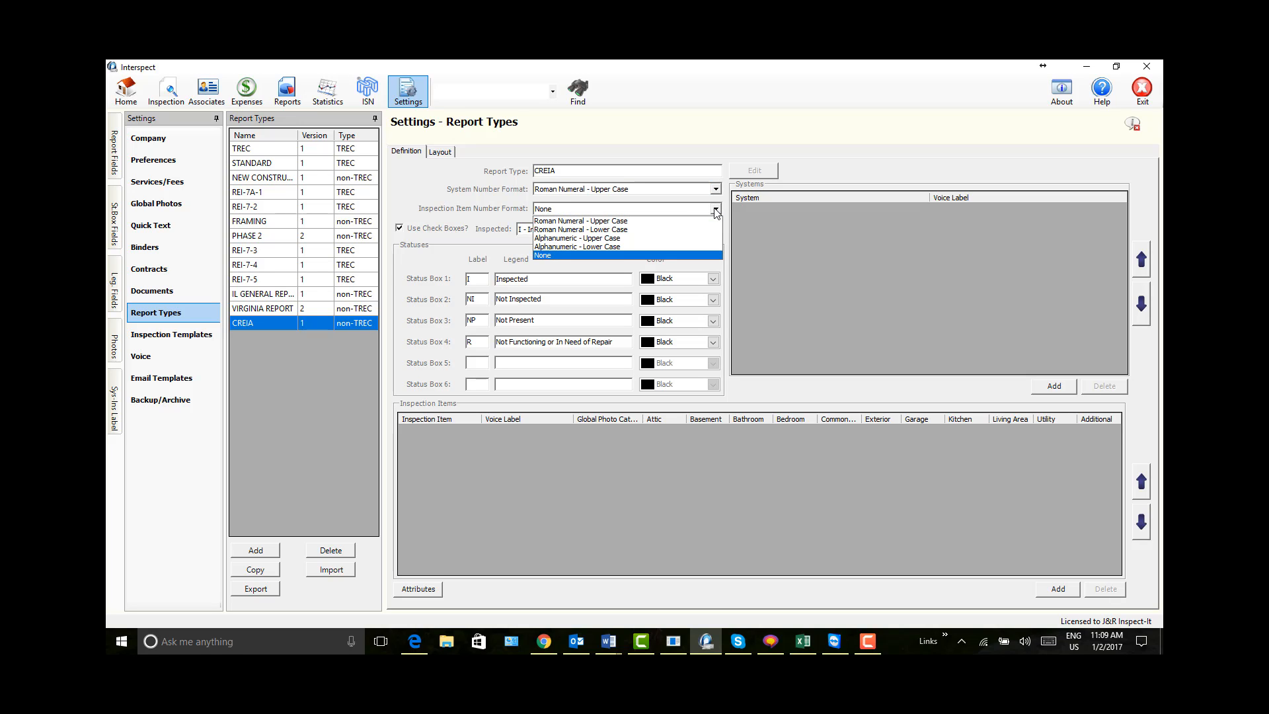
{"action": "left_click", "coordinate": [613, 238]}
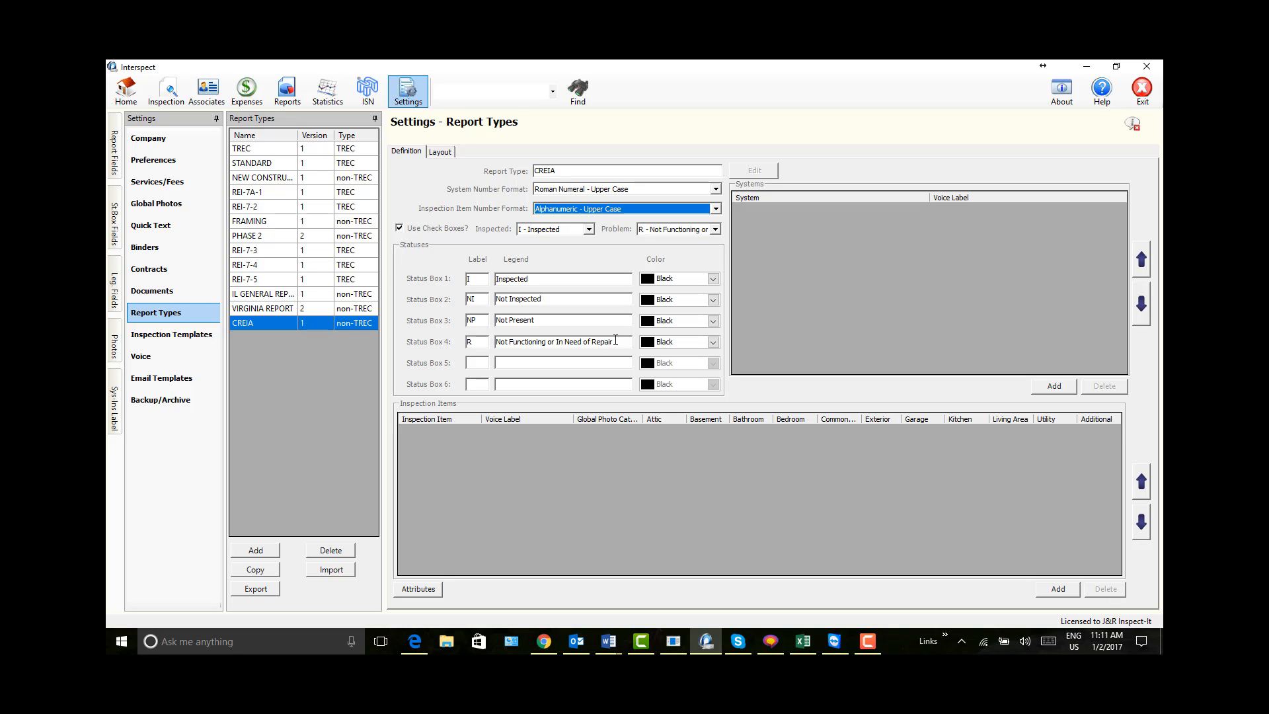
- Change Status Box 4 to the label D with the legend Deficient
{"action": "left_click_drag", "start_coordinate": [615, 340], "coordinate": [483, 341]}
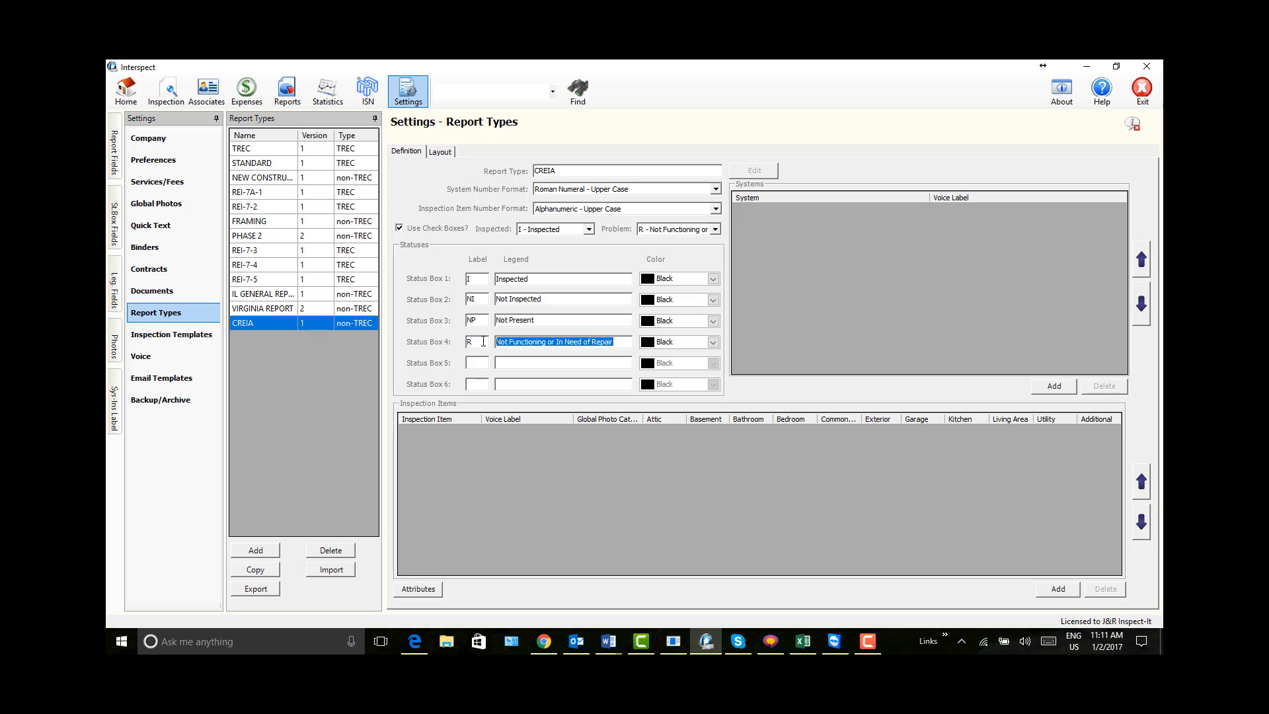
{"action": "left_click_drag", "start_coordinate": [476, 341], "coordinate": [467, 342]}
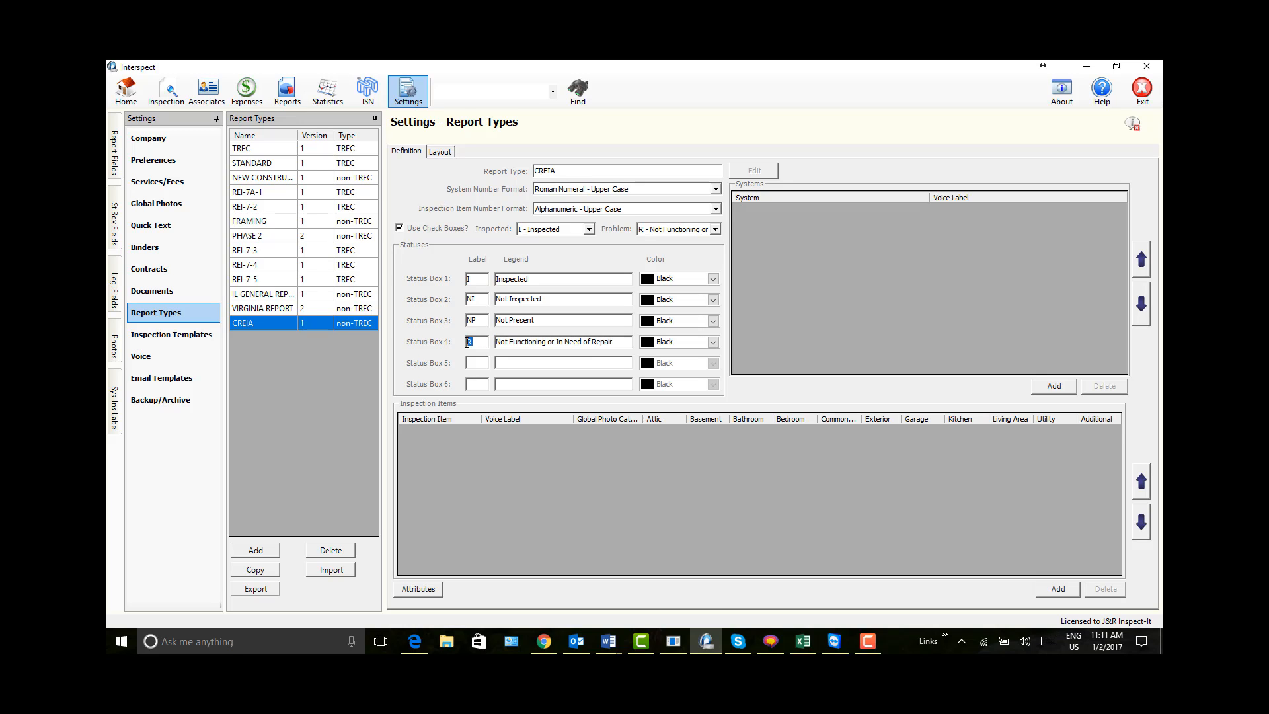
{"action": "type", "text": "D"}
{"action": "key", "text": "Tab"}
{"action": "left_click_drag", "start_coordinate": [496, 341], "coordinate": [613, 343]}
{"action": "type", "text": "Deficient"}
- Define Status Box 5 as M with the legend Maintenance and Status Box 6 as S with the legend Safety
{"action": "left_click", "coordinate": [476, 362]}
{"action": "type", "text": "M"}
{"action": "left_click", "coordinate": [504, 359]}
{"action": "type", "text": "Maintenance"}
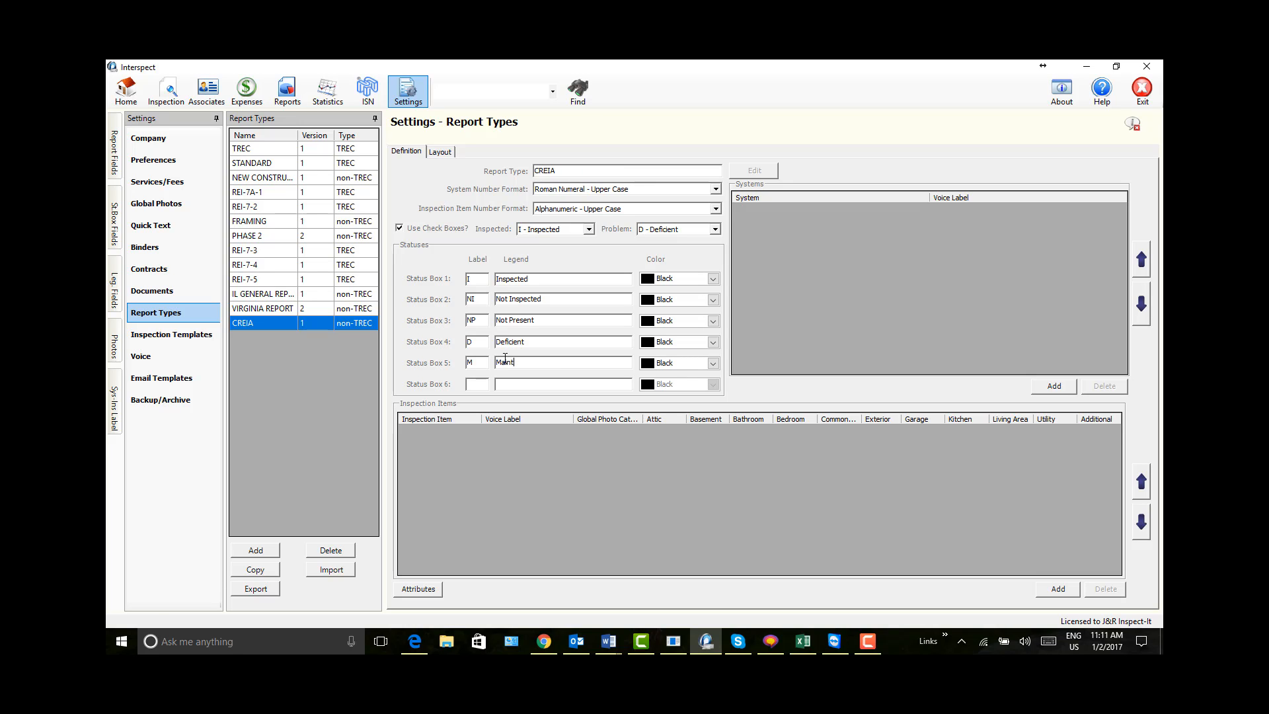
{"action": "left_click", "coordinate": [483, 386]}
{"action": "type", "text": "S"}
{"action": "left_click", "coordinate": [506, 383]}
{"action": "type", "text": "Safety"}
- Set the status colors to Red for Deficient, Green for Maintenance and Yellow for Safety
{"action": "left_click", "coordinate": [713, 343]}
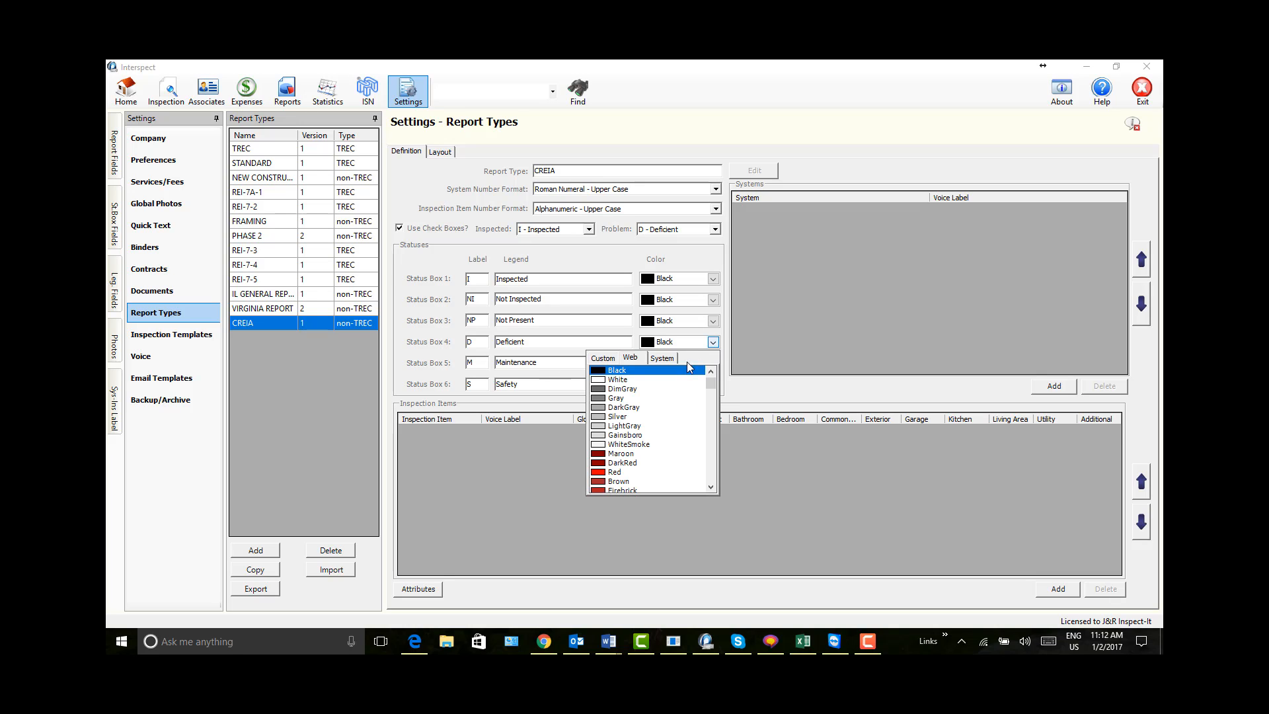
{"action": "left_click", "coordinate": [600, 471]}
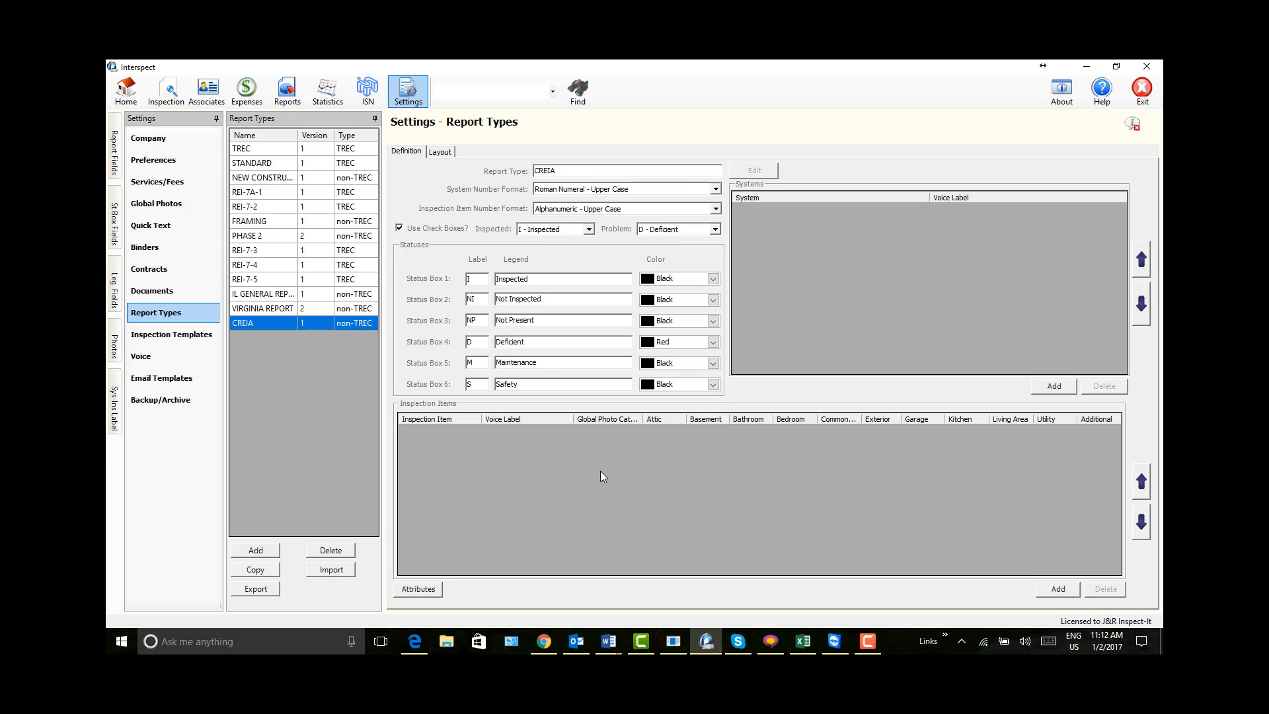
{"action": "left_click", "coordinate": [712, 369]}
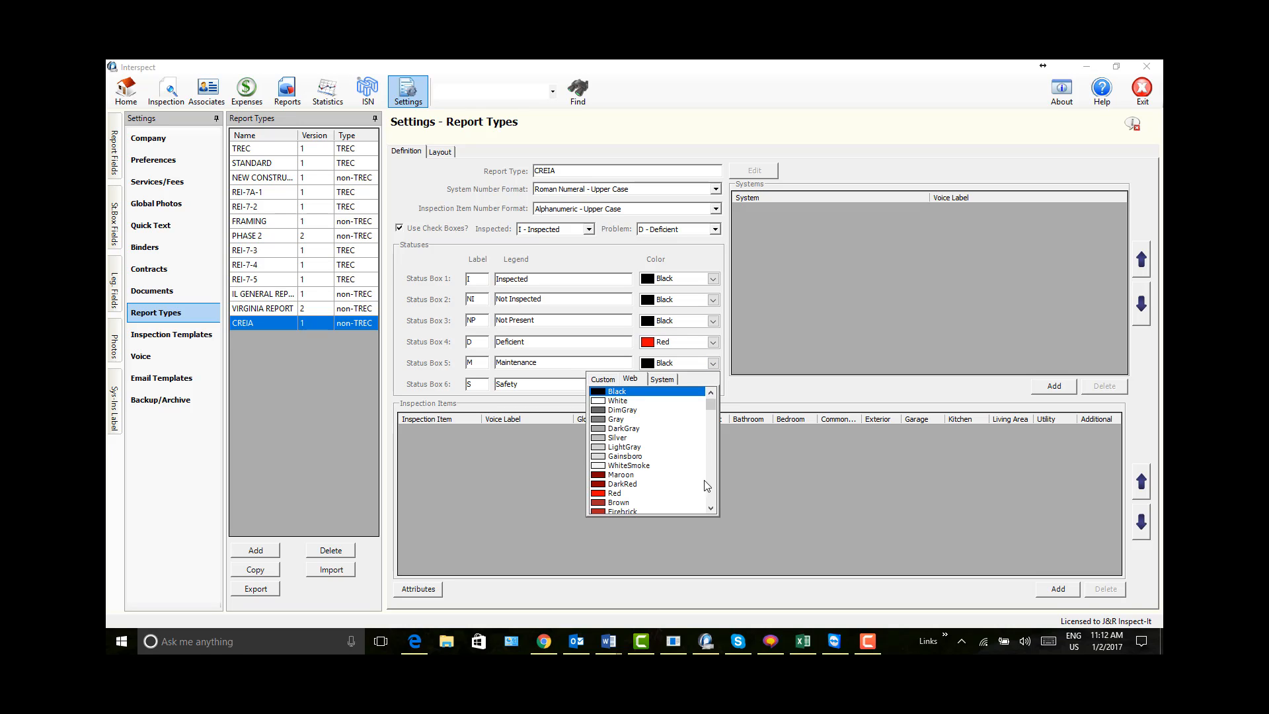
{"action": "scroll", "coordinate": [713, 494], "scroll_direction": "down", "scroll_amount": 10}
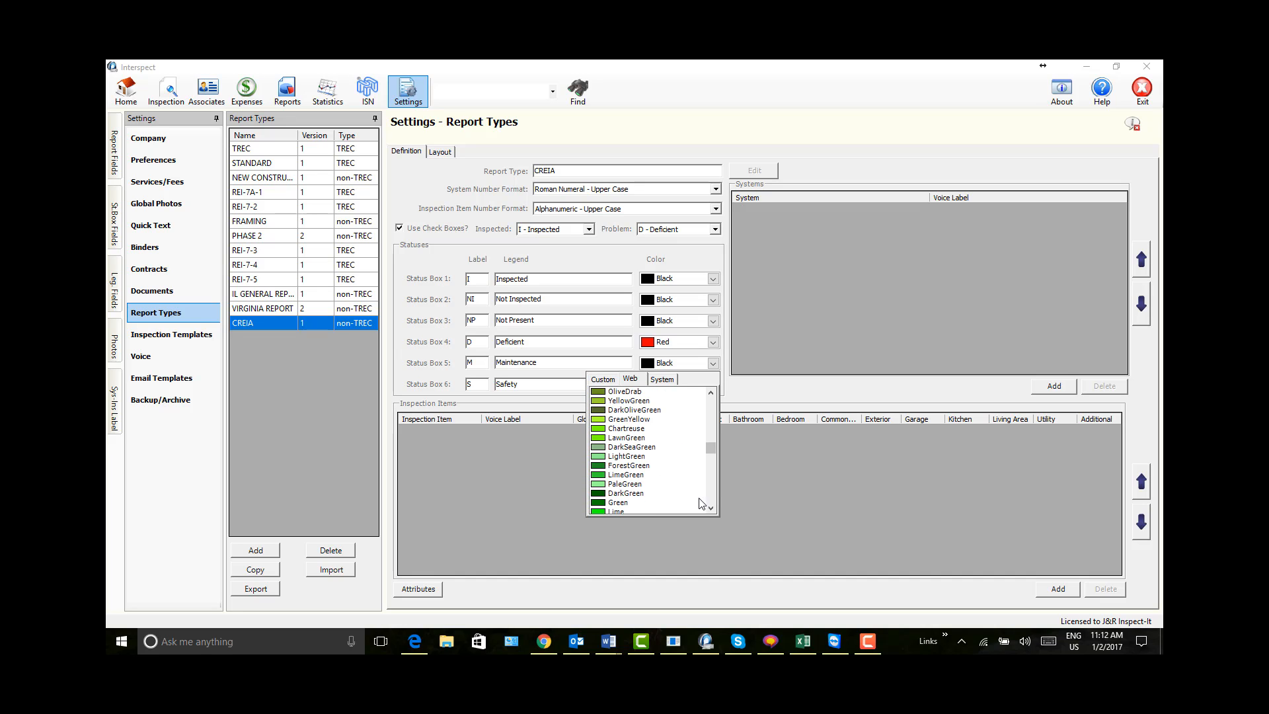
{"action": "left_click", "coordinate": [604, 502]}
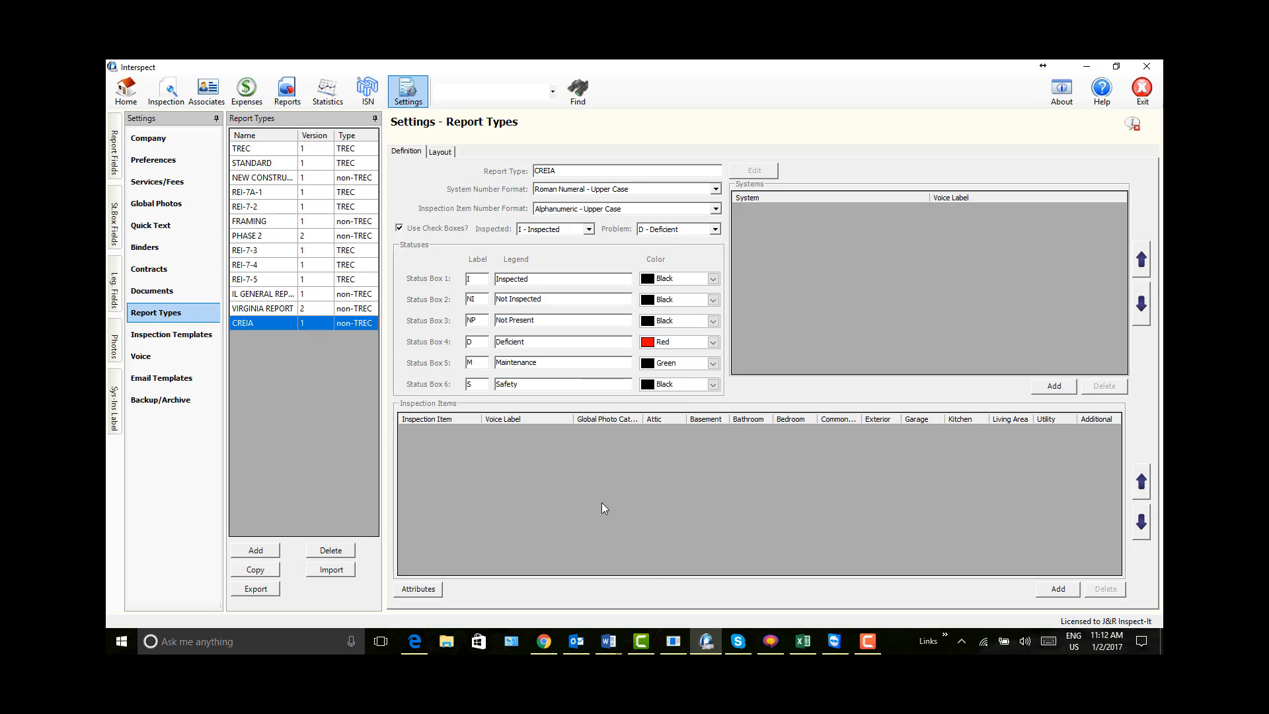
{"action": "left_click", "coordinate": [713, 384]}
{"action": "scroll", "coordinate": [712, 522], "scroll_direction": "down", "scroll_amount": 2}
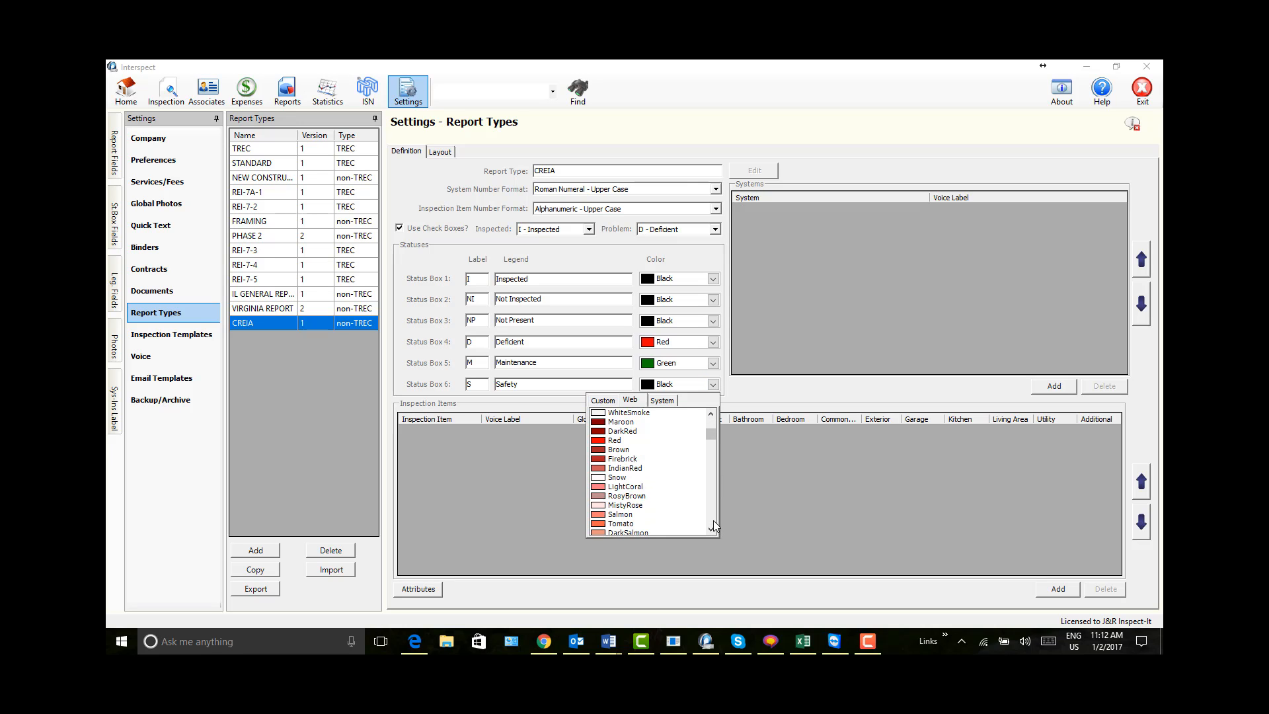
{"action": "scroll", "coordinate": [712, 521], "scroll_direction": "down", "scroll_amount": 13}
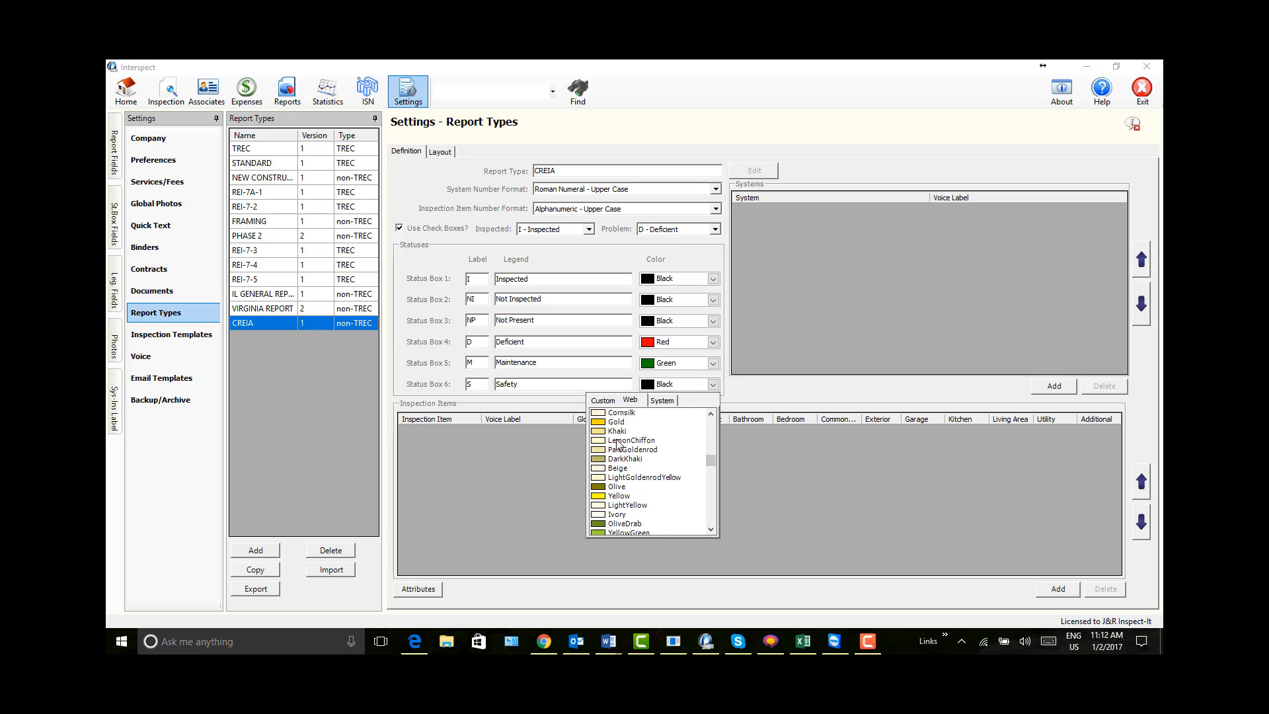
{"action": "left_click", "coordinate": [601, 495]}
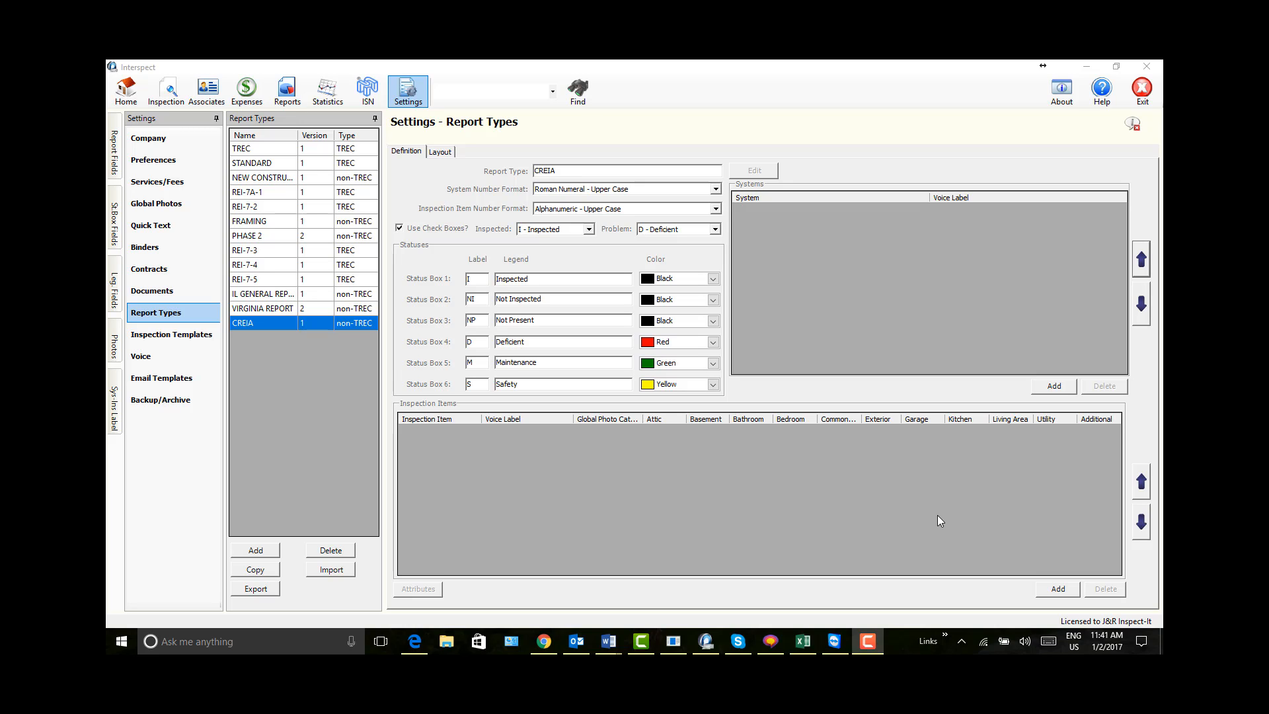
- Add a system named Lots and Grounds to the CREIA report type
{"action": "left_click", "coordinate": [1055, 393]}
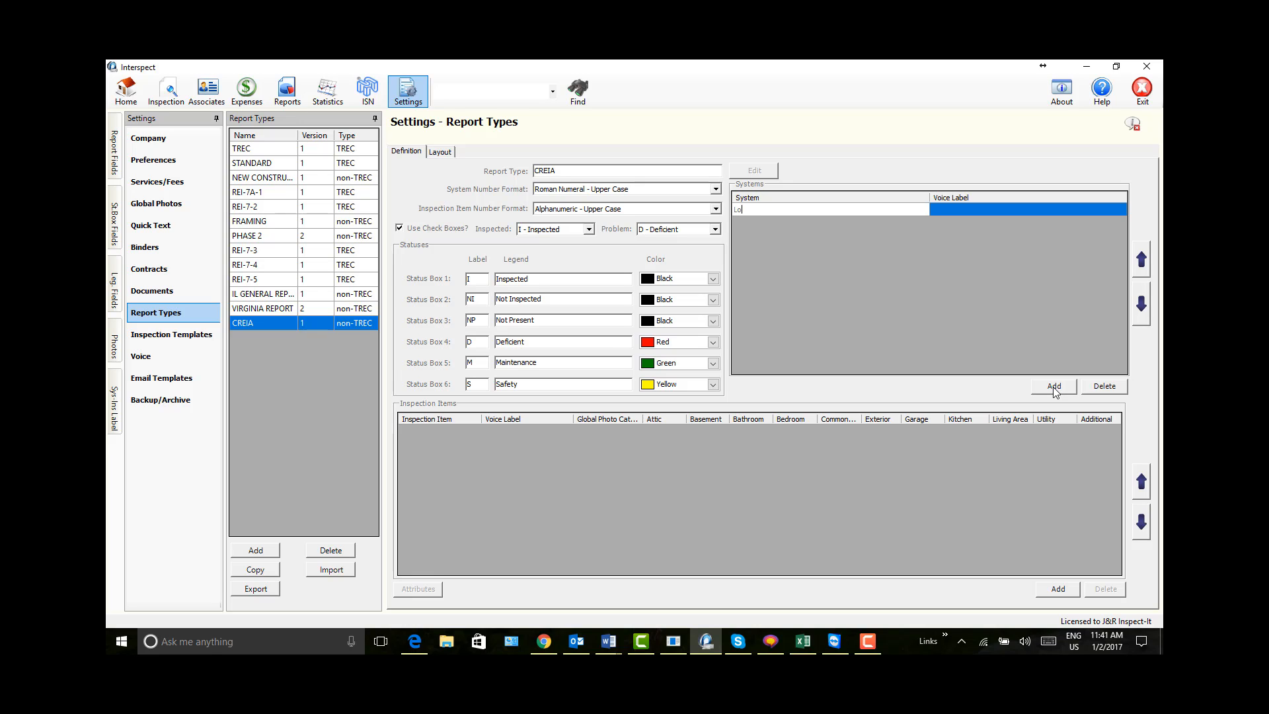
{"action": "type", "text": "Lots and Grounds"}
{"action": "key", "text": "Return"}
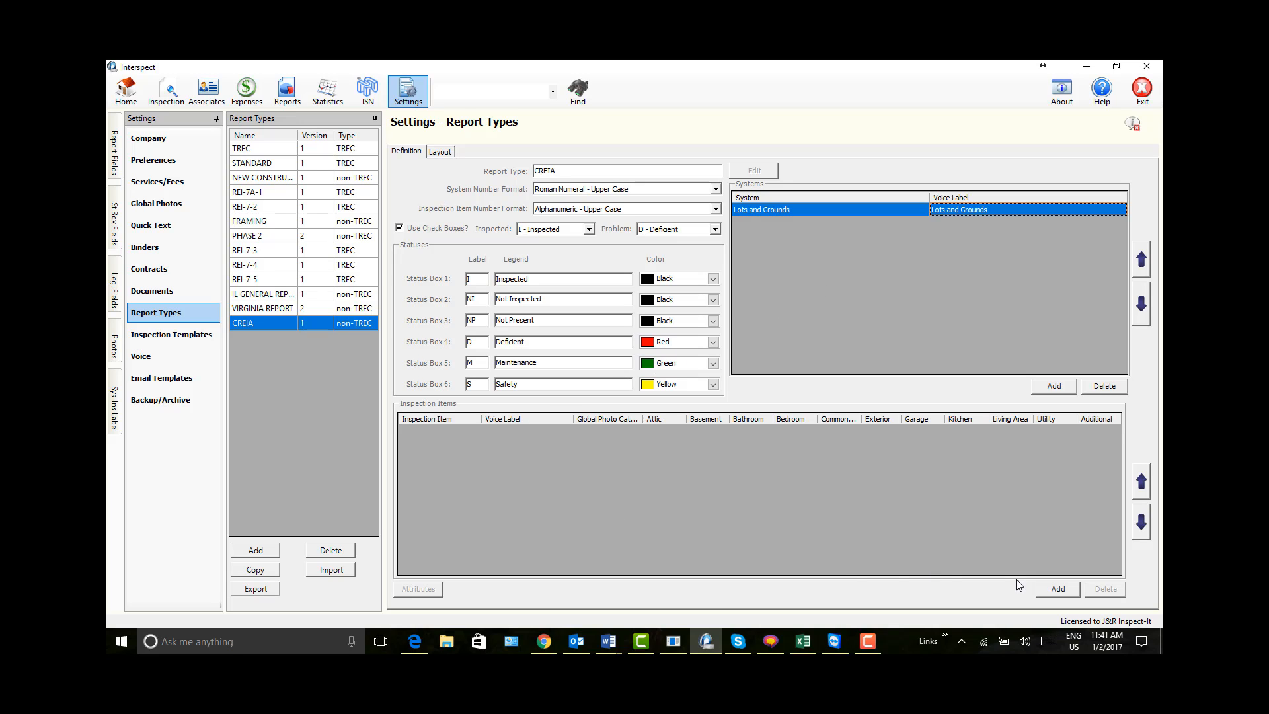
- Add a Walks and Driveways inspection item with the global photo category Other and assign it to the Exterior area
{"action": "left_click", "coordinate": [1058, 589]}
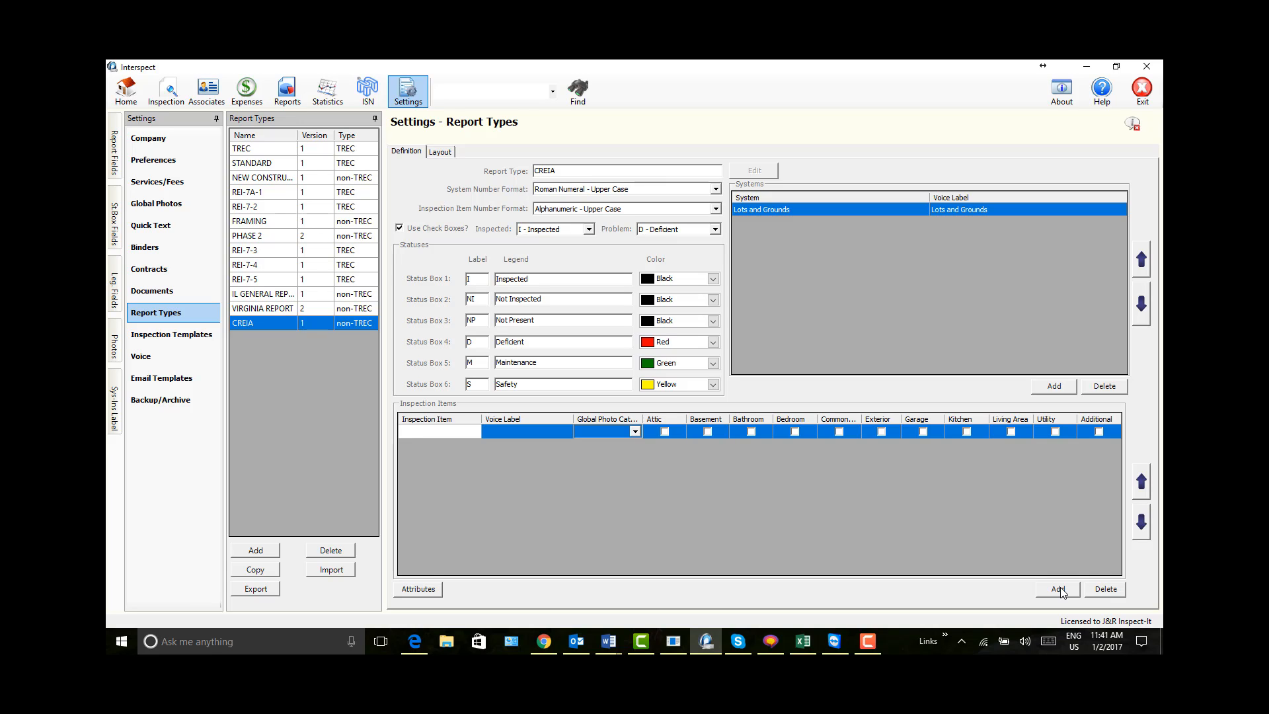
{"action": "type", "text": "Walks and Driveways"}
{"action": "key", "text": "Tab"}
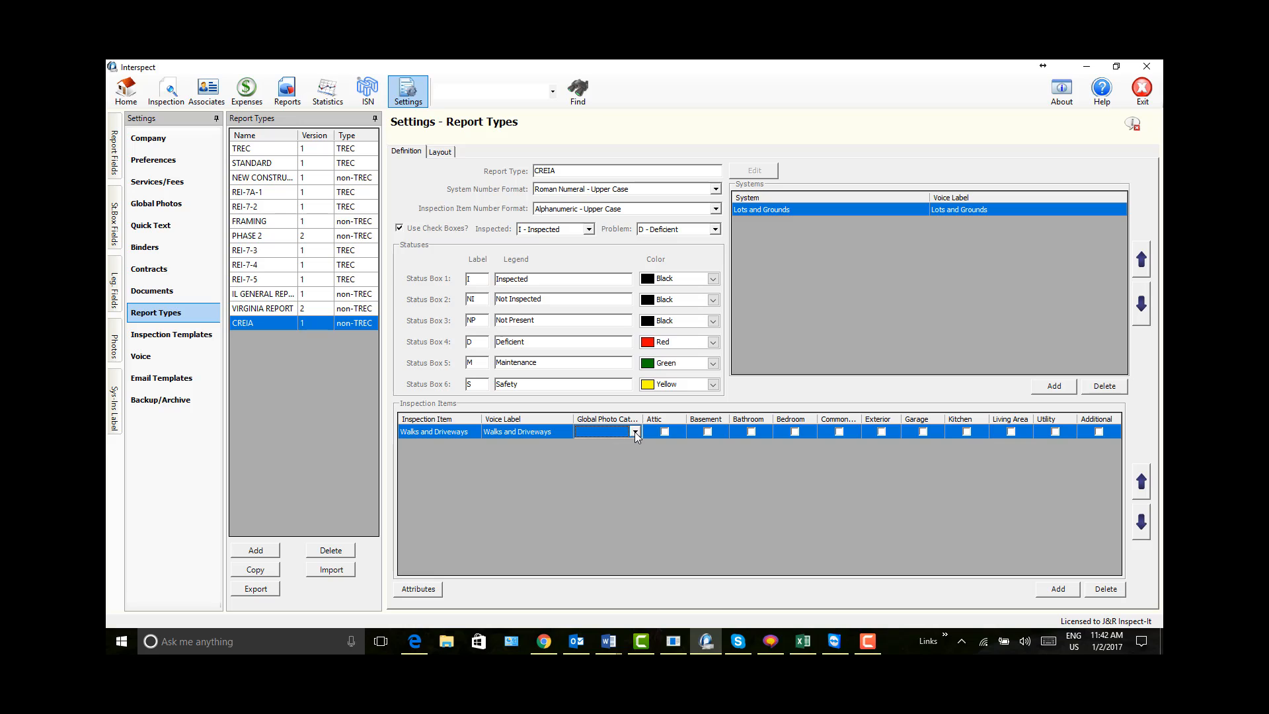
{"action": "left_click", "coordinate": [634, 430]}
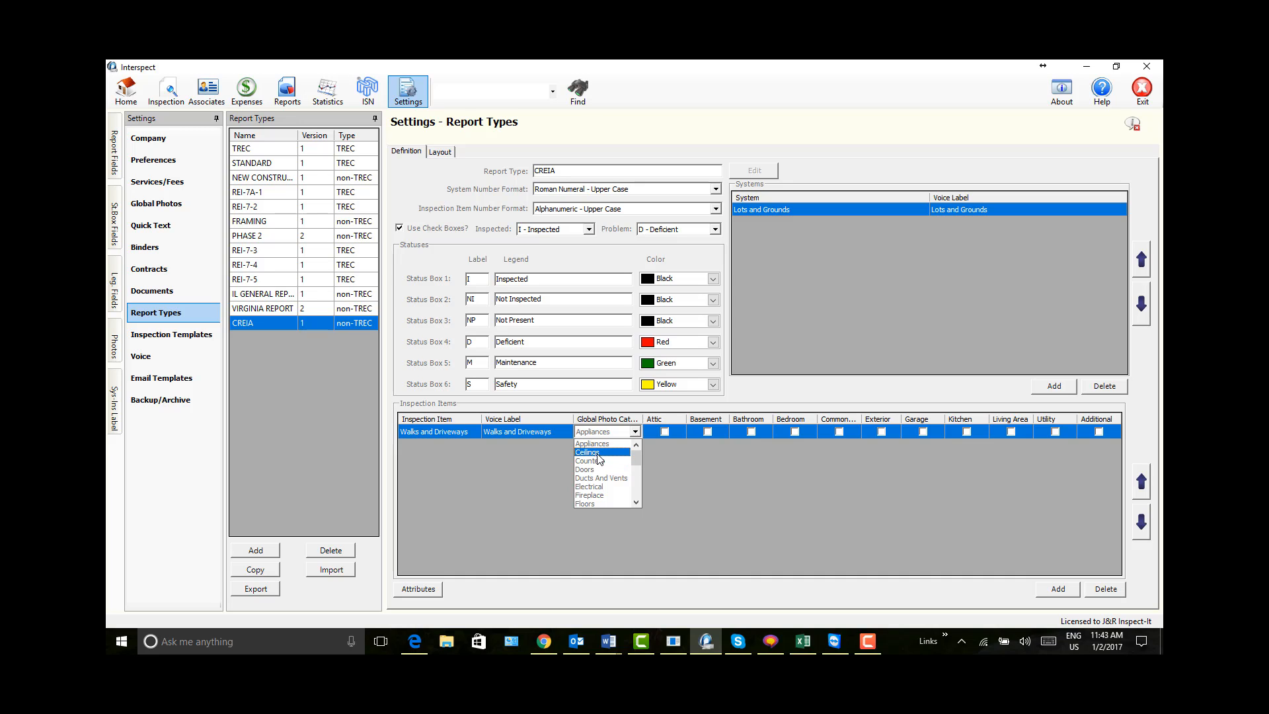
{"action": "left_click", "coordinate": [636, 502]}
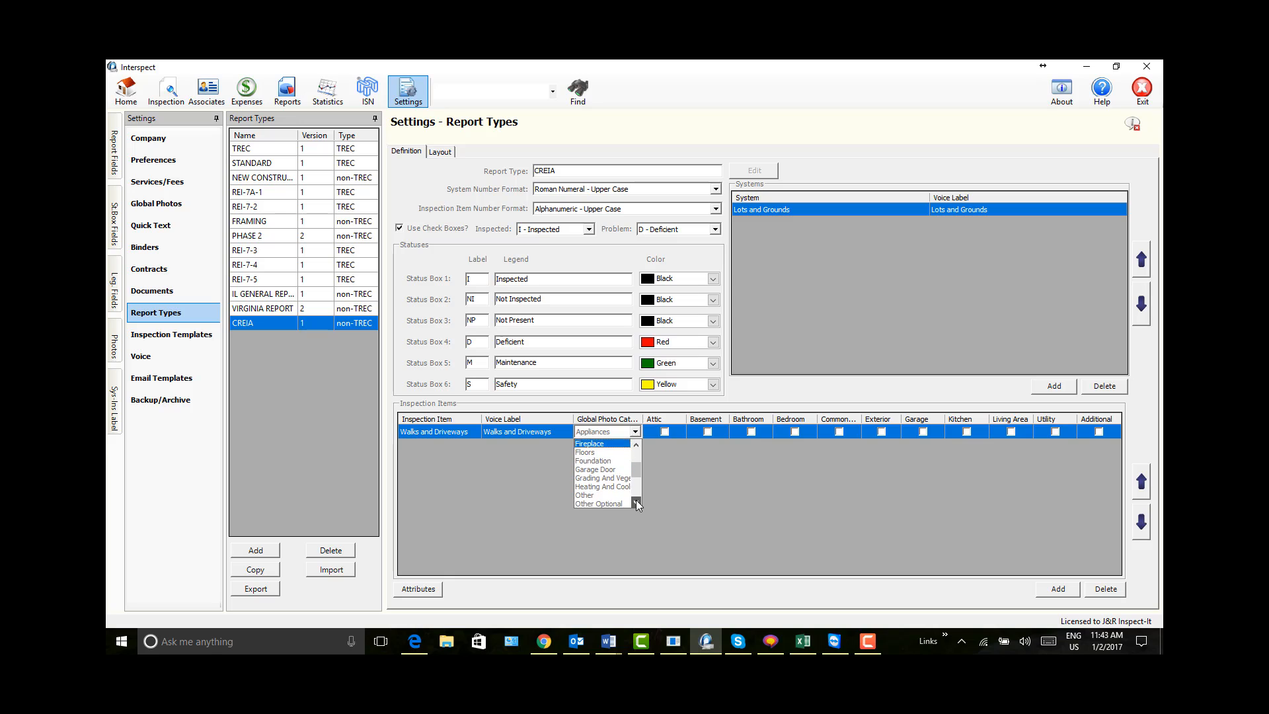
{"action": "left_click", "coordinate": [636, 503]}
{"action": "left_click", "coordinate": [636, 502]}
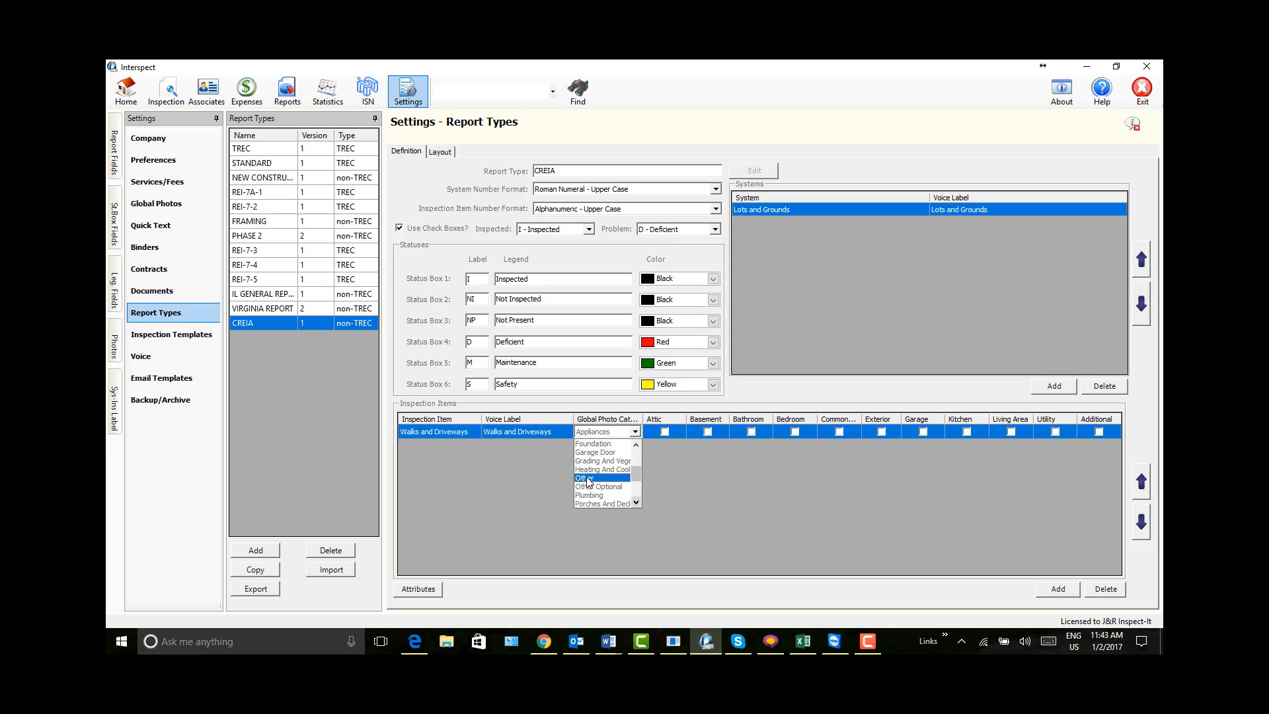
{"action": "left_click", "coordinate": [587, 478]}
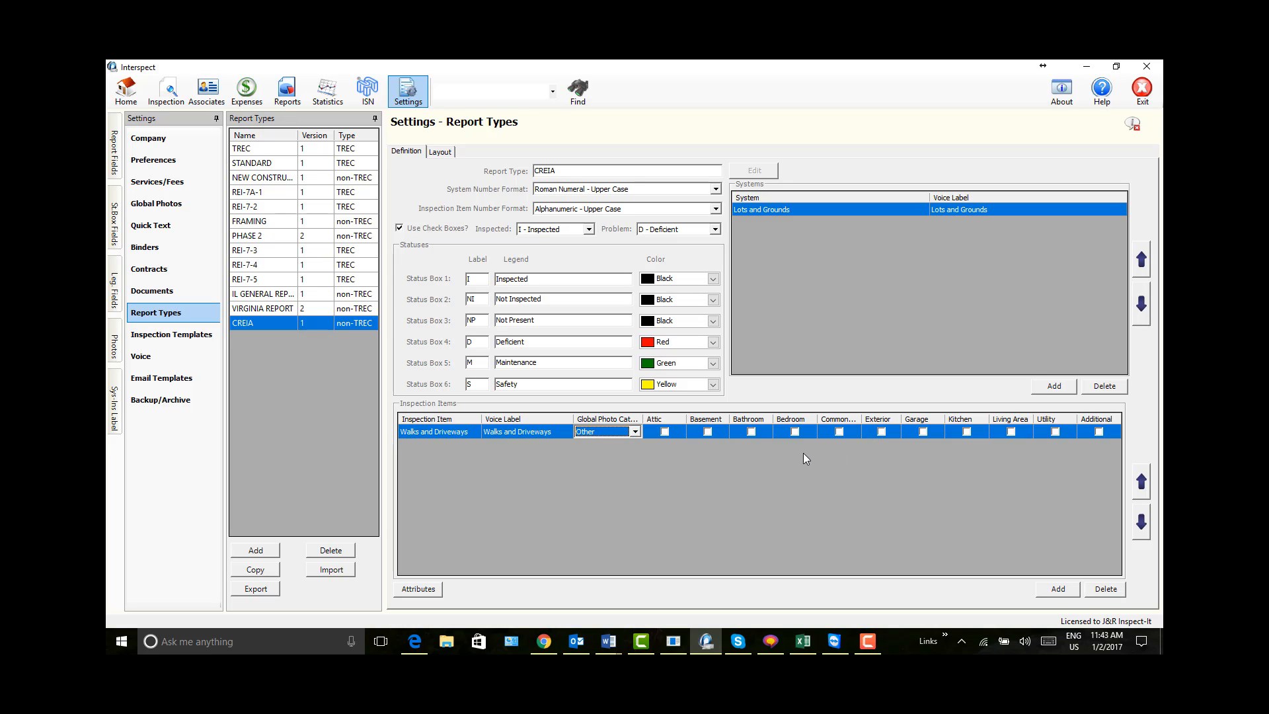
{"action": "left_click", "coordinate": [879, 431]}
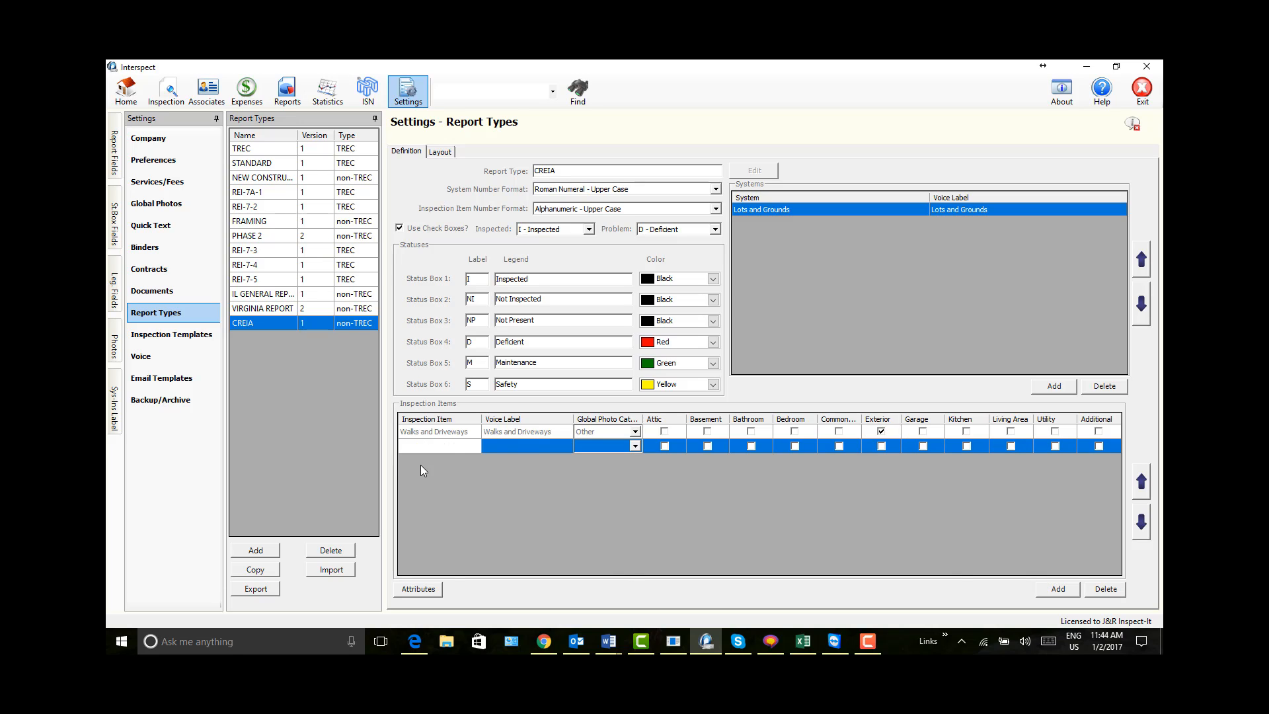
- Assign the porches photo category to Porches and Patios, and add an Irrigation Systems item with the photo category Sprinklers
{"action": "left_click", "coordinate": [634, 446]}
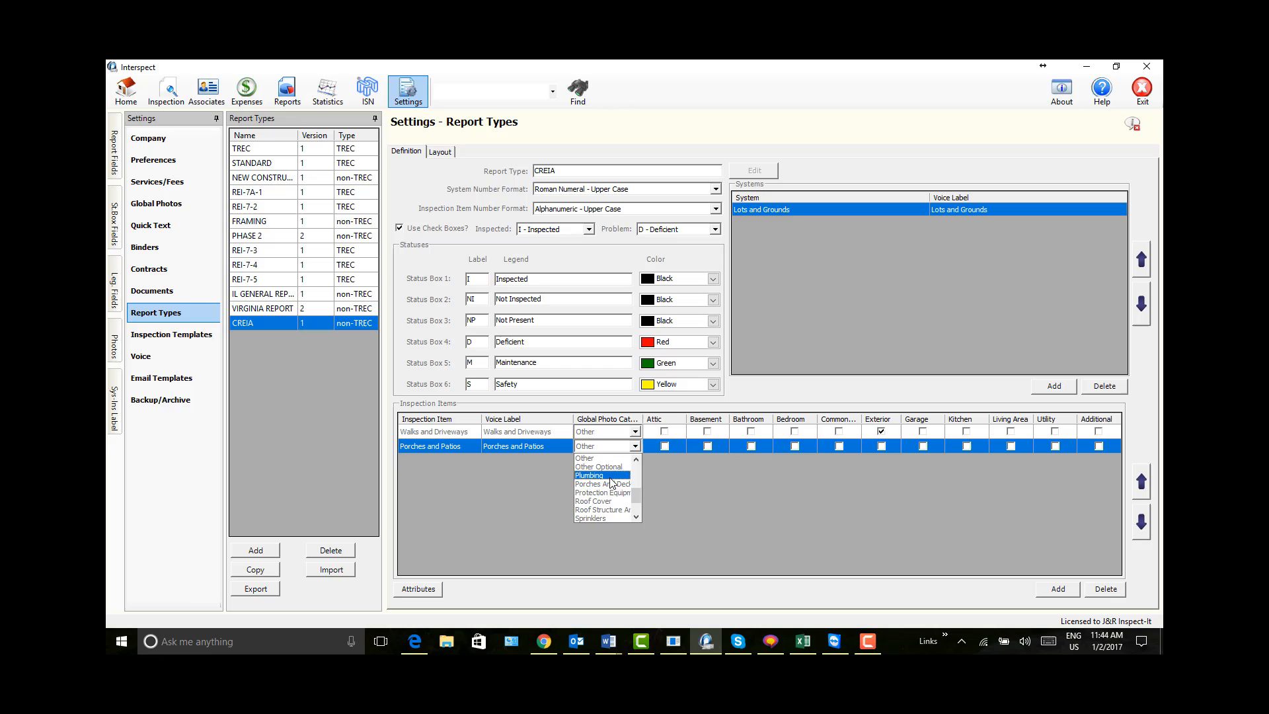
{"action": "left_click", "coordinate": [612, 483]}
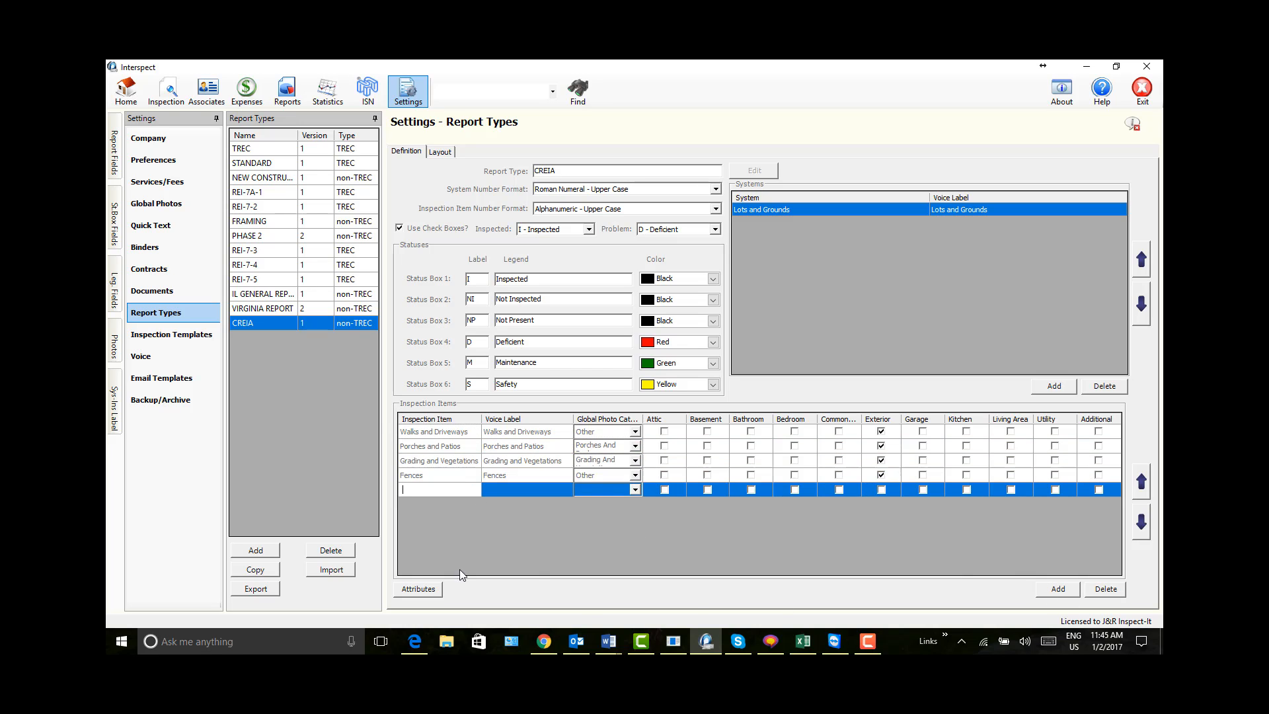
{"action": "type", "text": "Irrigation Systems"}
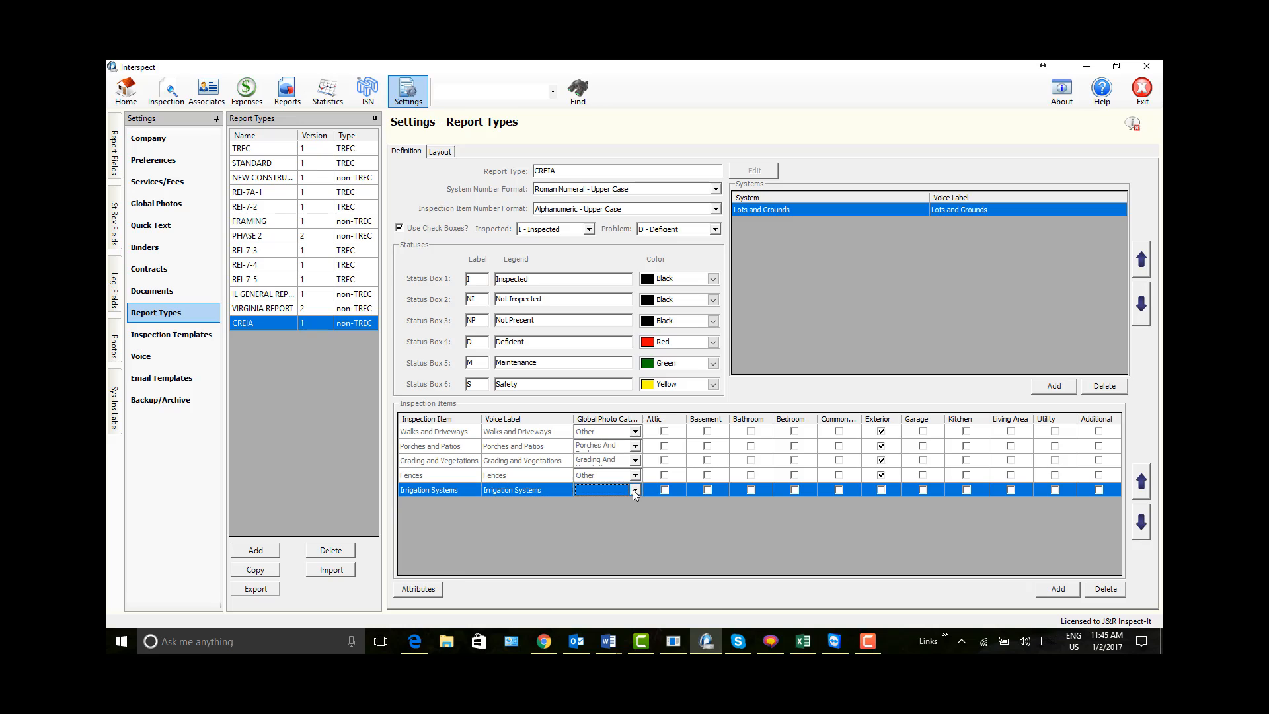
{"action": "left_click", "coordinate": [597, 560]}
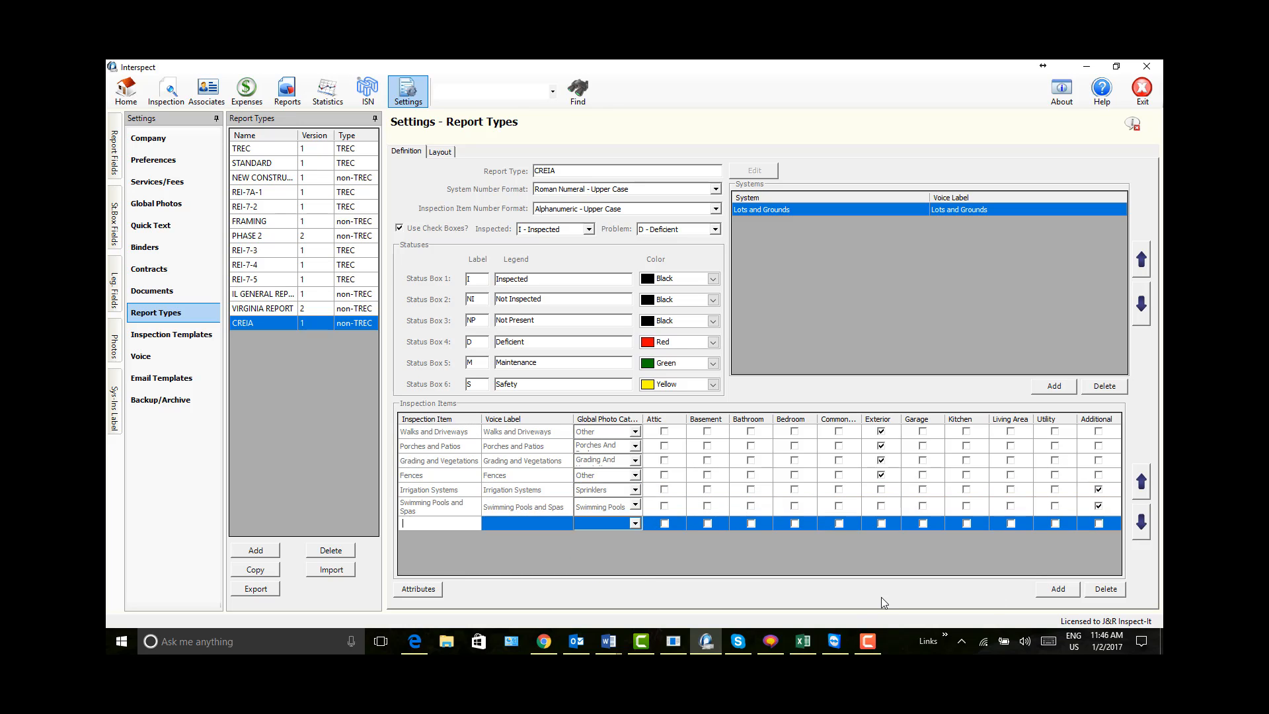
- Add an Out Buildings item in the Other photo category, and give Retaining Walls a photo category and the Additional area
{"action": "type", "text": "Out Buildings"}
{"action": "left_click", "coordinate": [635, 523]}
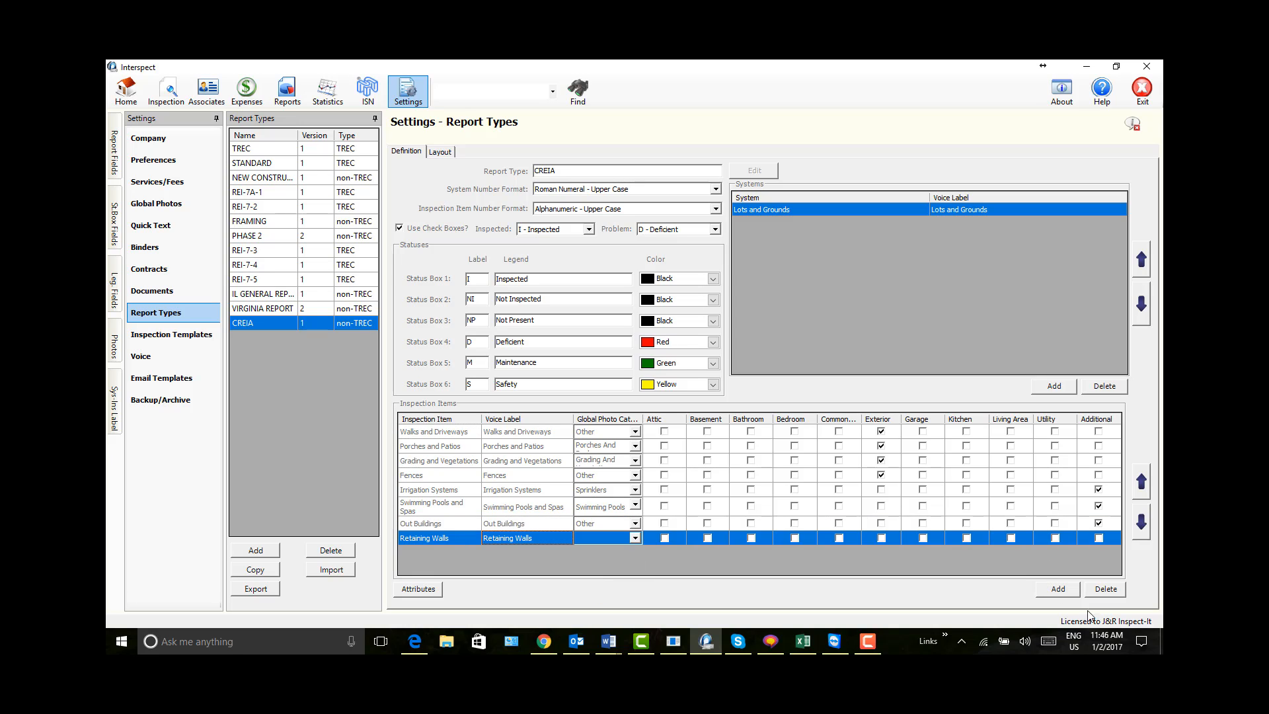
{"action": "left_click", "coordinate": [635, 538]}
{"action": "scroll", "coordinate": [638, 598], "scroll_direction": "up", "scroll_amount": 3}
{"action": "left_click", "coordinate": [610, 576]}
{"action": "left_click", "coordinate": [1099, 538]}
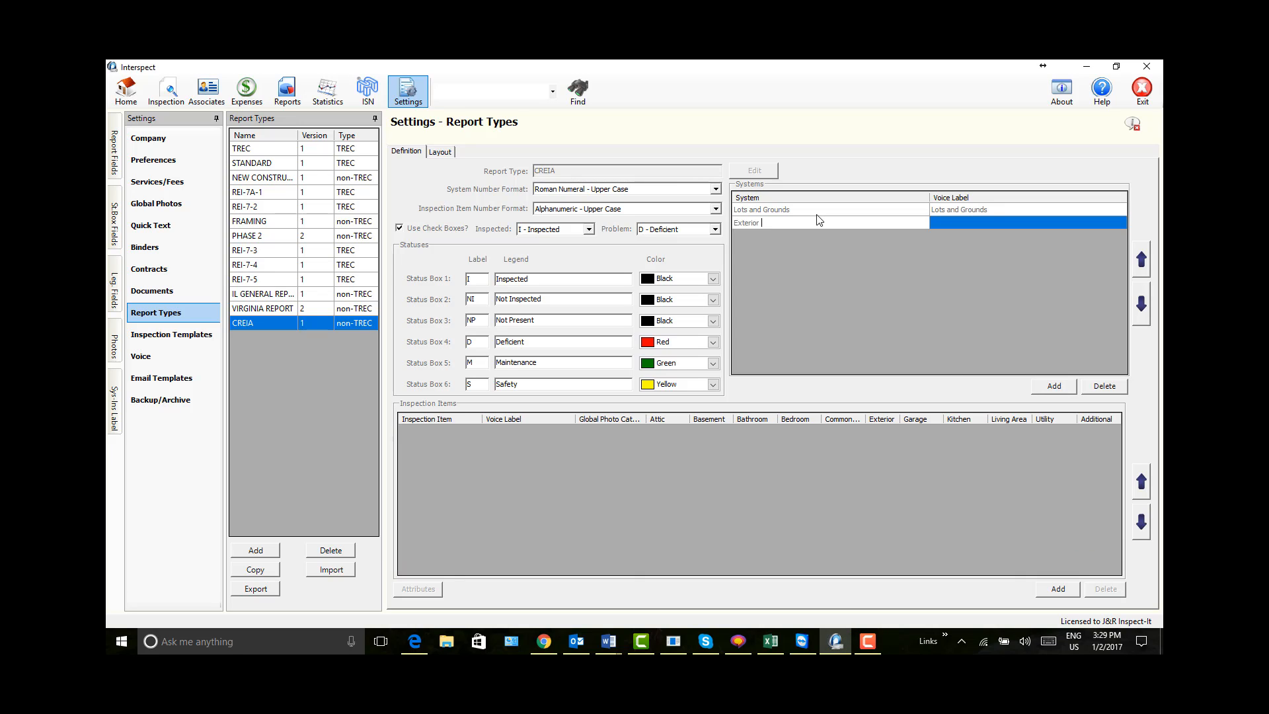
- Add the systems Exterior Components, Roof Report, Interior Components, Plumbing Systems, Appliances, Heating and Cooling, Electrical Report and Structural Report
{"action": "left_click", "coordinate": [1053, 387]}
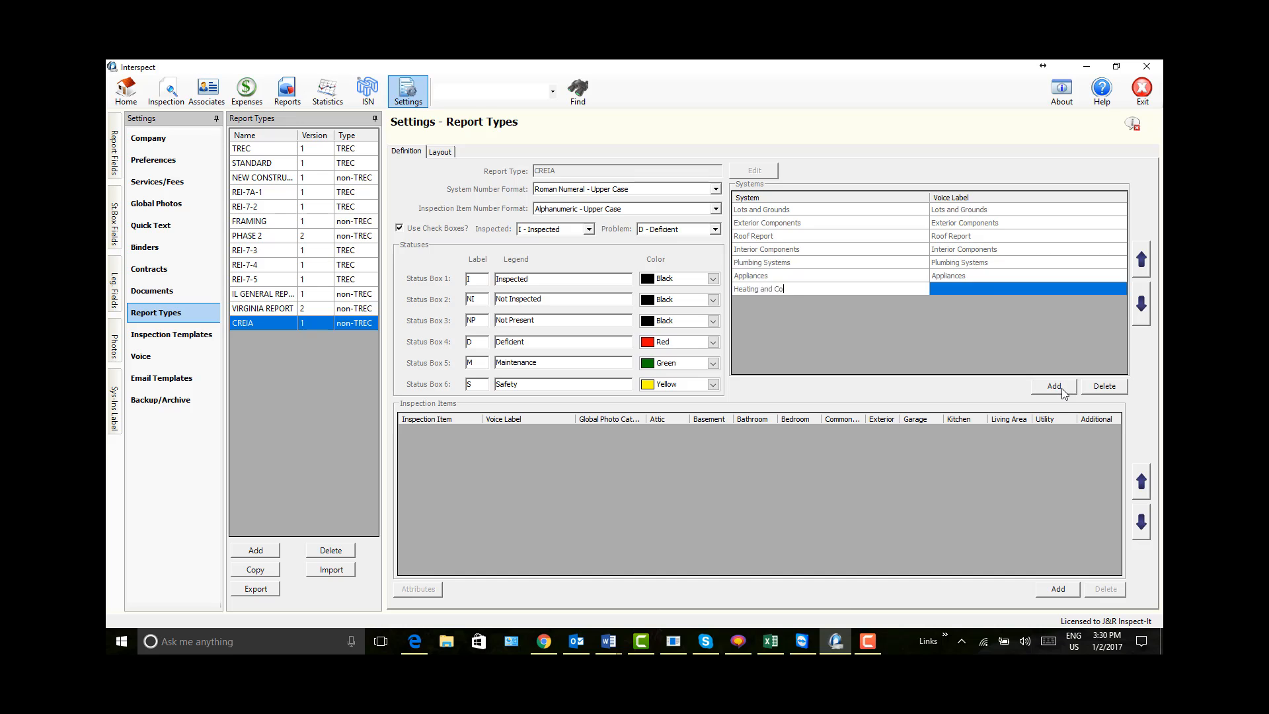
- Add Exterior Walls and Exterior Trim items to the Exterior Components system, both with the photo category Walls and the Exterior area
{"action": "left_click", "coordinate": [767, 223]}
{"action": "left_click", "coordinate": [1058, 589]}
{"action": "type", "text": "Exterior Walls"}
{"action": "key", "text": "Tab"}
{"action": "type", "text": "Exterior Walls"}
{"action": "left_click", "coordinate": [639, 432]}
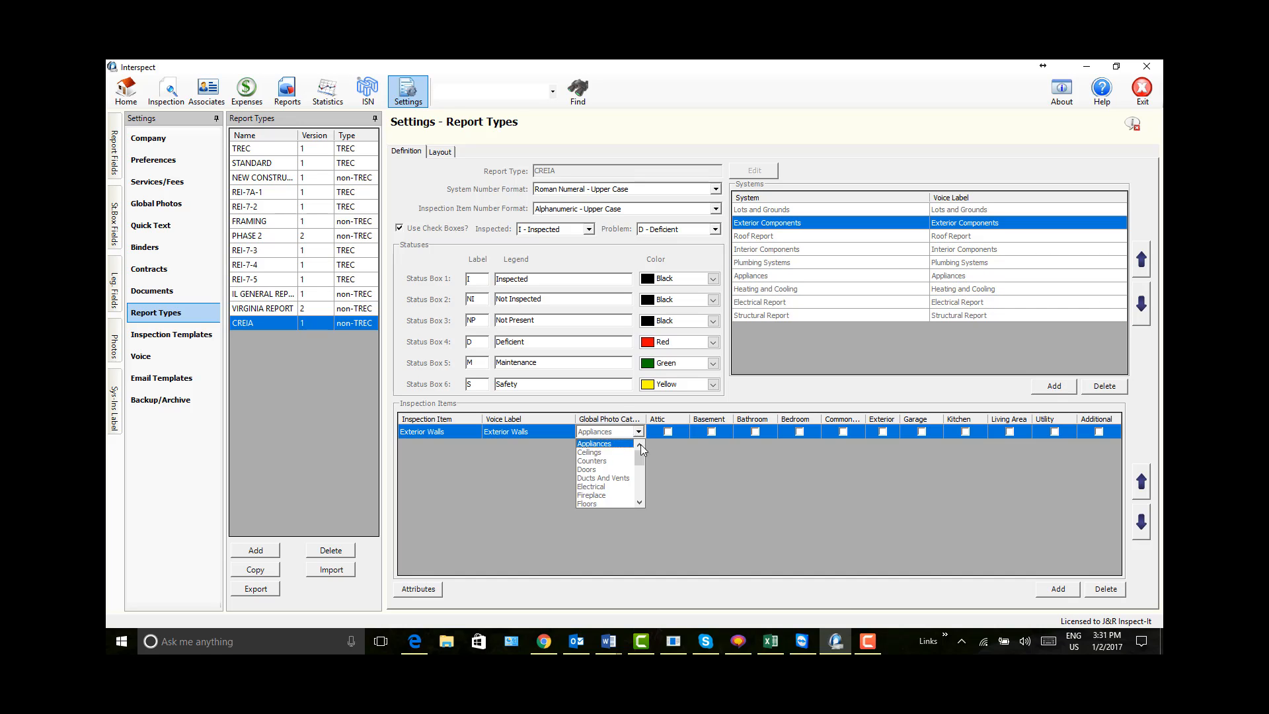
{"action": "left_click", "coordinate": [595, 495]}
{"action": "left_click", "coordinate": [882, 432]}
{"action": "key", "text": "w"}
{"action": "left_click", "coordinate": [882, 446]}
- Add Exterior Doors and Exterior Windows items with the photo categories Doors and Windows, both assigned to the Exterior area
{"action": "left_click", "coordinate": [1057, 590]}
{"action": "type", "text": "Exterior Doors"}
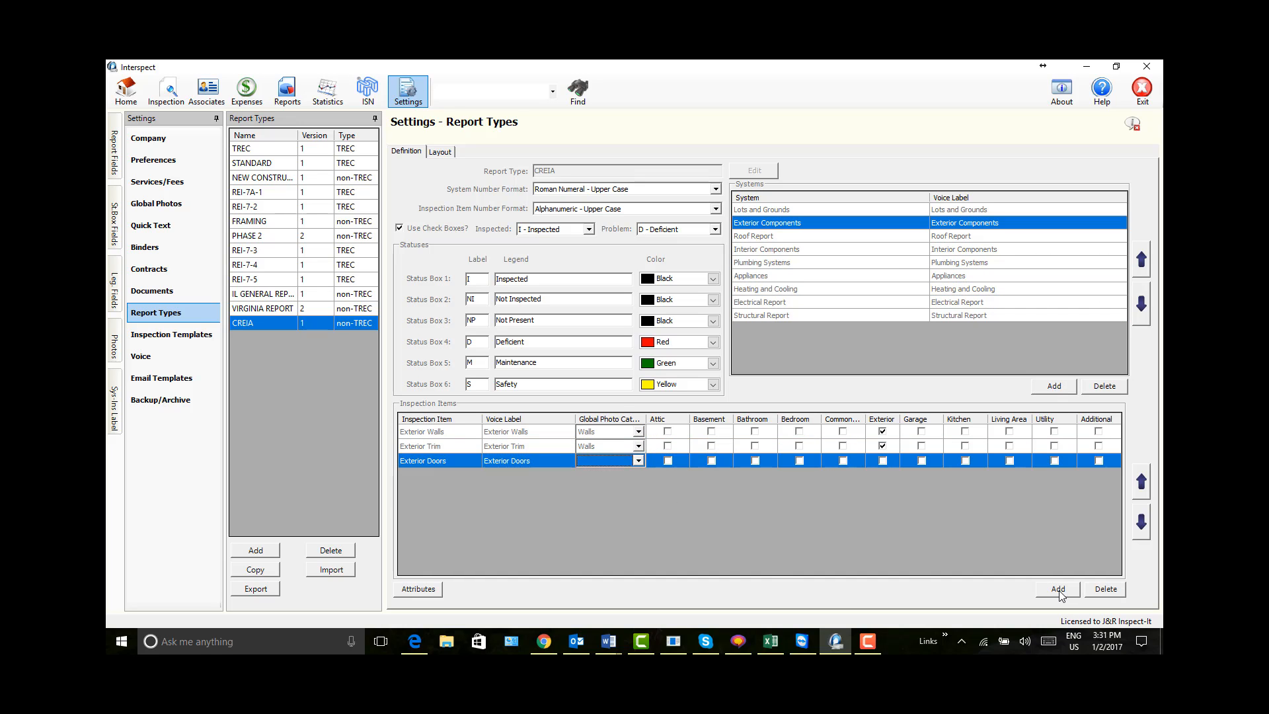
{"action": "left_click", "coordinate": [882, 460]}
{"action": "left_click", "coordinate": [1057, 590]}
{"action": "type", "text": "Exterior Windows"}
{"action": "key", "text": "Tab"}
{"action": "left_click", "coordinate": [882, 475]}
- Add a Chimney inspection item with the photo category Fireplace and assign it to the Additional area
{"action": "left_click", "coordinate": [1058, 592]}
{"action": "type", "text": "Chimney"}
{"action": "left_click", "coordinate": [1098, 490]}
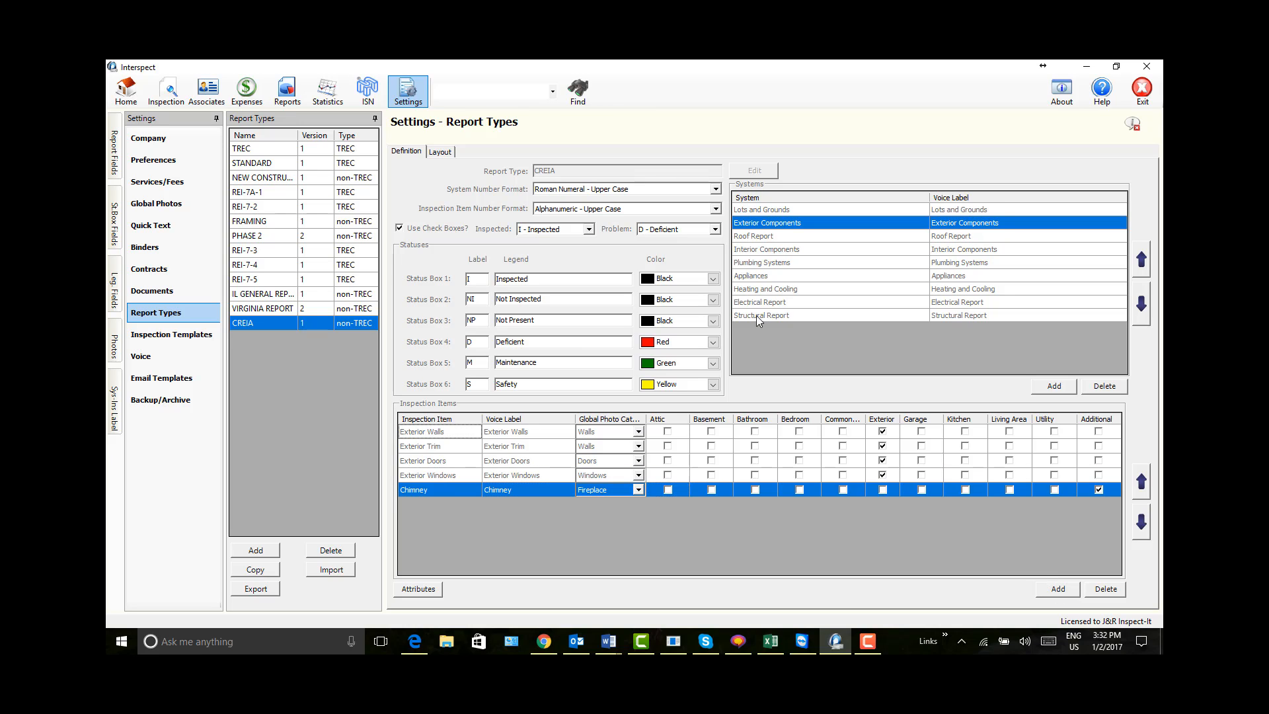
- Add a Roof Covering item to the Roof Report system with the photo category Roof Cover and the Exterior area
{"action": "left_click", "coordinate": [757, 236]}
{"action": "left_click", "coordinate": [1058, 594]}
{"action": "type", "text": "Roof Covering"}
{"action": "key", "text": "Tab"}
{"action": "left_click", "coordinate": [638, 432]}
{"action": "left_click", "coordinate": [882, 431]}
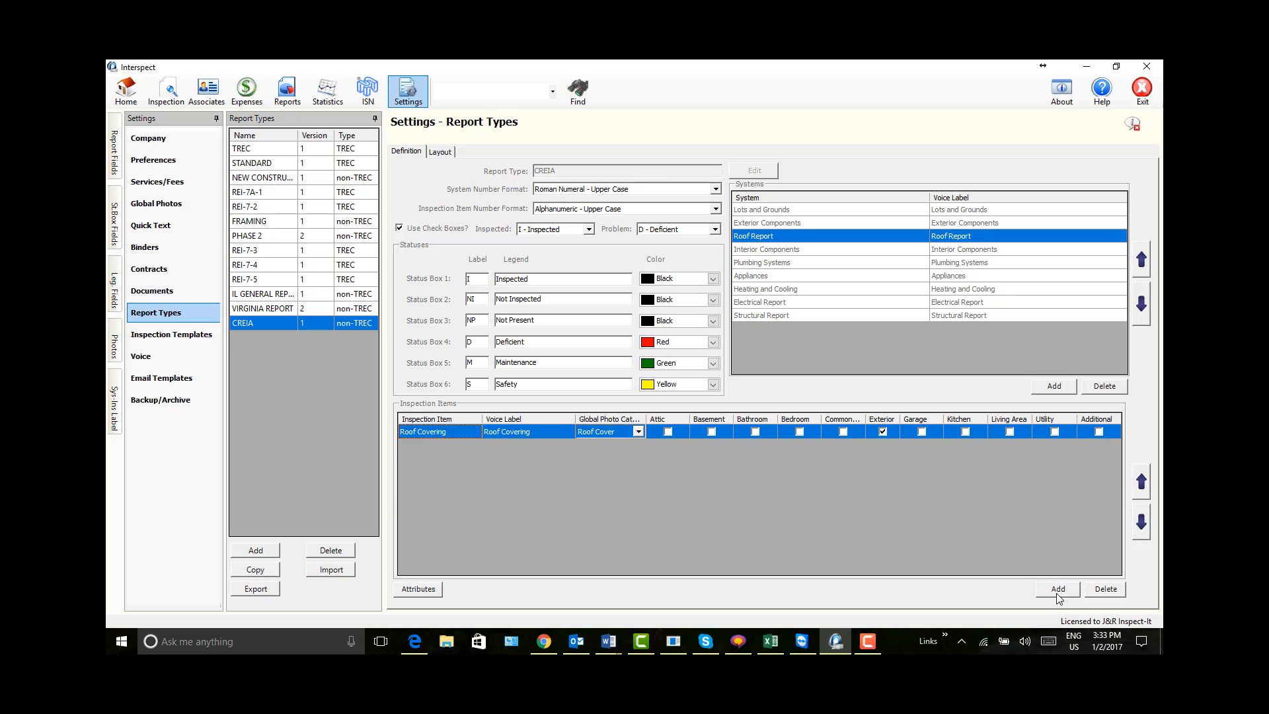
- Add Roof Flashing, Roof Gutters and Roof Penetrations items, each with the photo category Roof Cover and the Exterior area
{"action": "left_click", "coordinate": [1059, 594]}
{"action": "type", "text": "Roof Flashing"}
{"action": "left_click", "coordinate": [638, 446]}
{"action": "left_click", "coordinate": [882, 446]}
{"action": "left_click", "coordinate": [1059, 590]}
{"action": "type", "text": "Roof Gutters"}
{"action": "left_click", "coordinate": [882, 461]}
{"action": "left_click", "coordinate": [1059, 590]}
{"action": "type", "text": "Roof Penetrations"}
{"action": "left_click", "coordinate": [882, 475]}
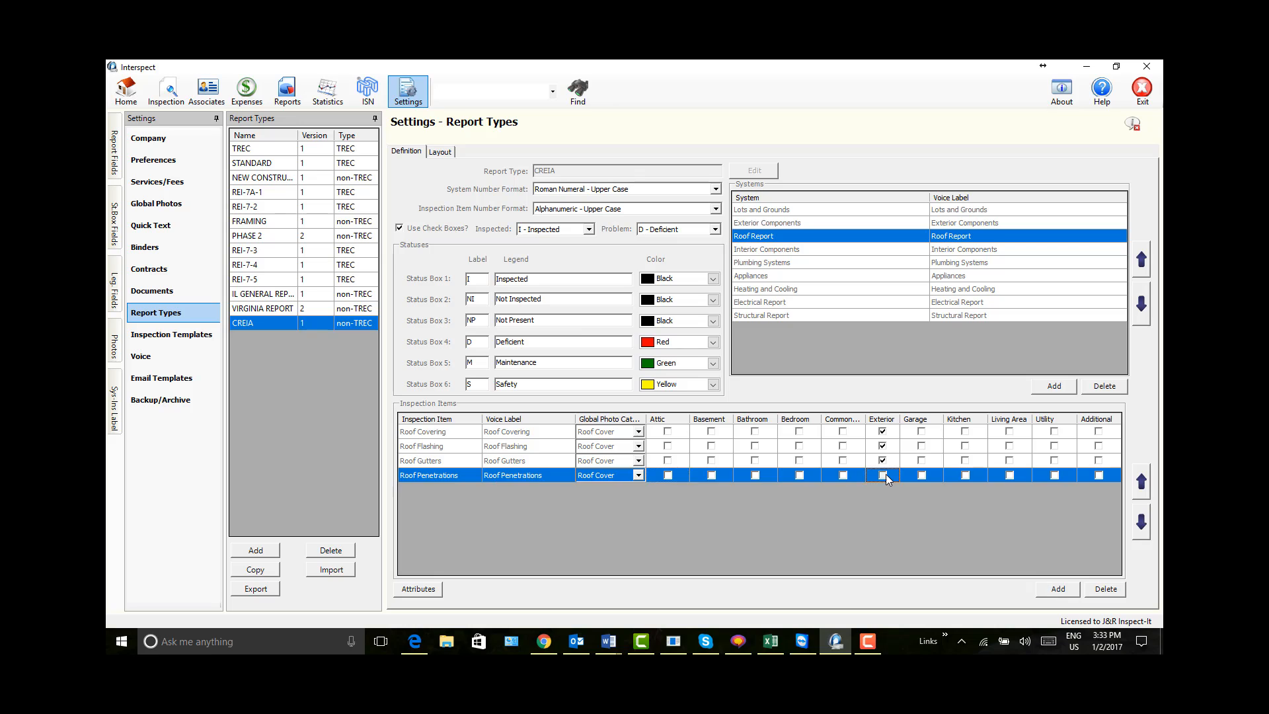
- Add a Doors item to the Interior Components system with the photo category Doors, assigned to every area from Attic to Utility
{"action": "left_click", "coordinate": [757, 249]}
{"action": "left_click", "coordinate": [1058, 590]}
{"action": "type", "text": "Doors"}
{"action": "left_click", "coordinate": [667, 432]}
{"action": "left_click", "coordinate": [756, 432]}
{"action": "left_click", "coordinate": [1054, 431]}
- Add Windows and Walls items with their matching photo categories, both assigned to every area except Additional
{"action": "left_click", "coordinate": [1058, 590]}
{"action": "type", "text": "Windows"}
{"action": "left_click", "coordinate": [711, 446]}
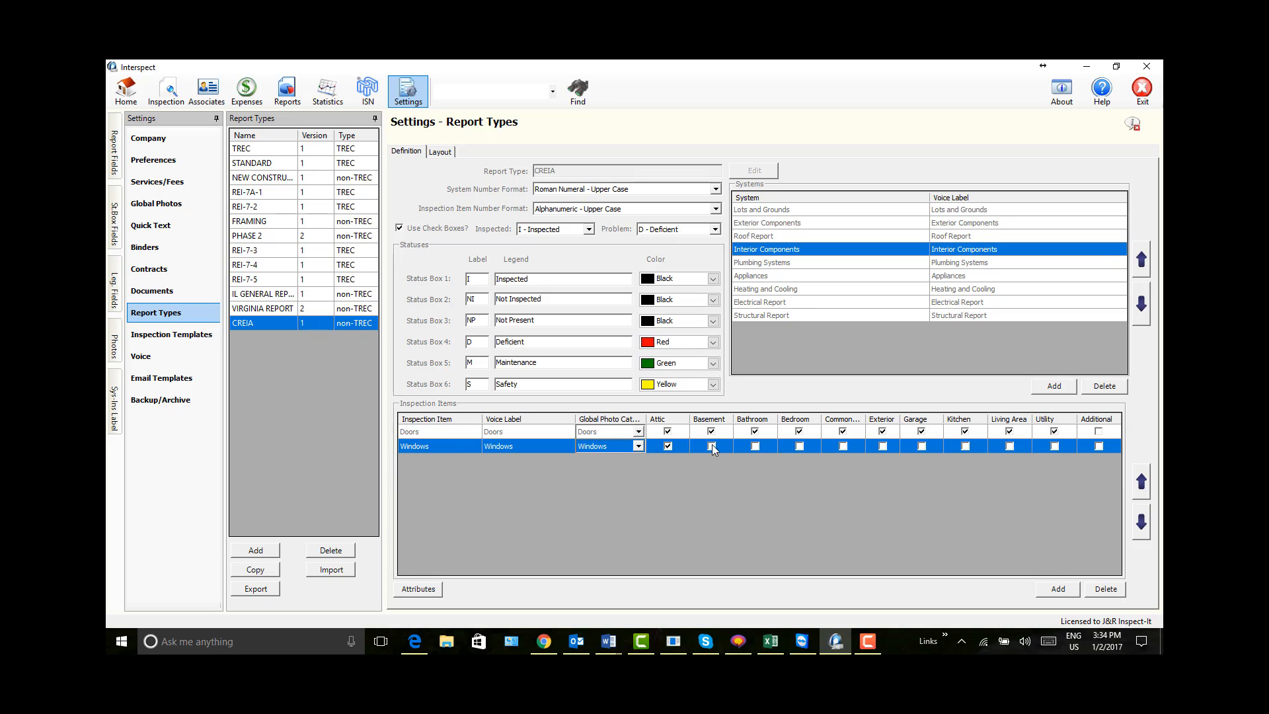
{"action": "left_click", "coordinate": [1009, 446]}
{"action": "left_click", "coordinate": [1057, 590]}
{"action": "type", "text": "Walls"}
{"action": "left_click", "coordinate": [667, 461]}
{"action": "left_click", "coordinate": [1009, 461]}
{"action": "left_click", "coordinate": [1054, 460]}
- Add Ceilings and Floors items with their matching photo categories, both assigned to every area except Additional
{"action": "left_click", "coordinate": [1058, 590]}
{"action": "type", "text": "Ceilings"}
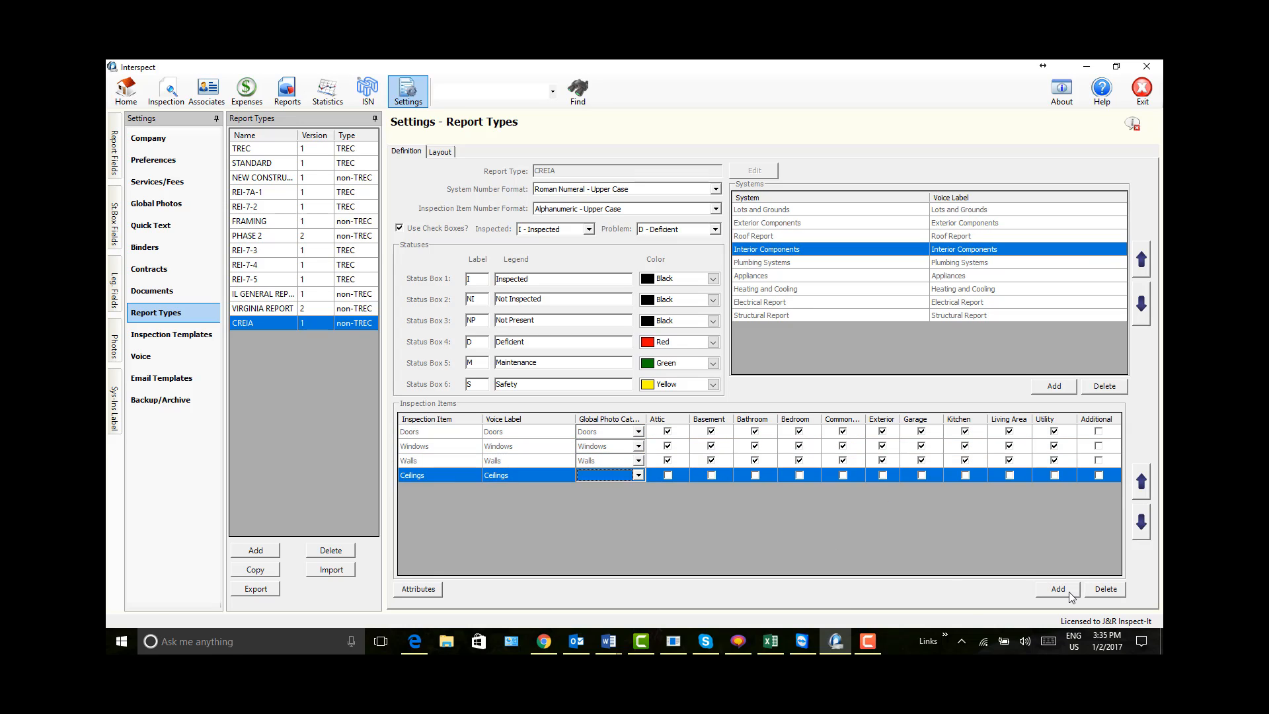
{"action": "left_click", "coordinate": [667, 475]}
{"action": "left_click", "coordinate": [1054, 475]}
{"action": "left_click", "coordinate": [1057, 590]}
{"action": "type", "text": "Floors"}
{"action": "left_click", "coordinate": [668, 490]}
{"action": "left_click", "coordinate": [1008, 489]}
{"action": "left_click", "coordinate": [1054, 490]}
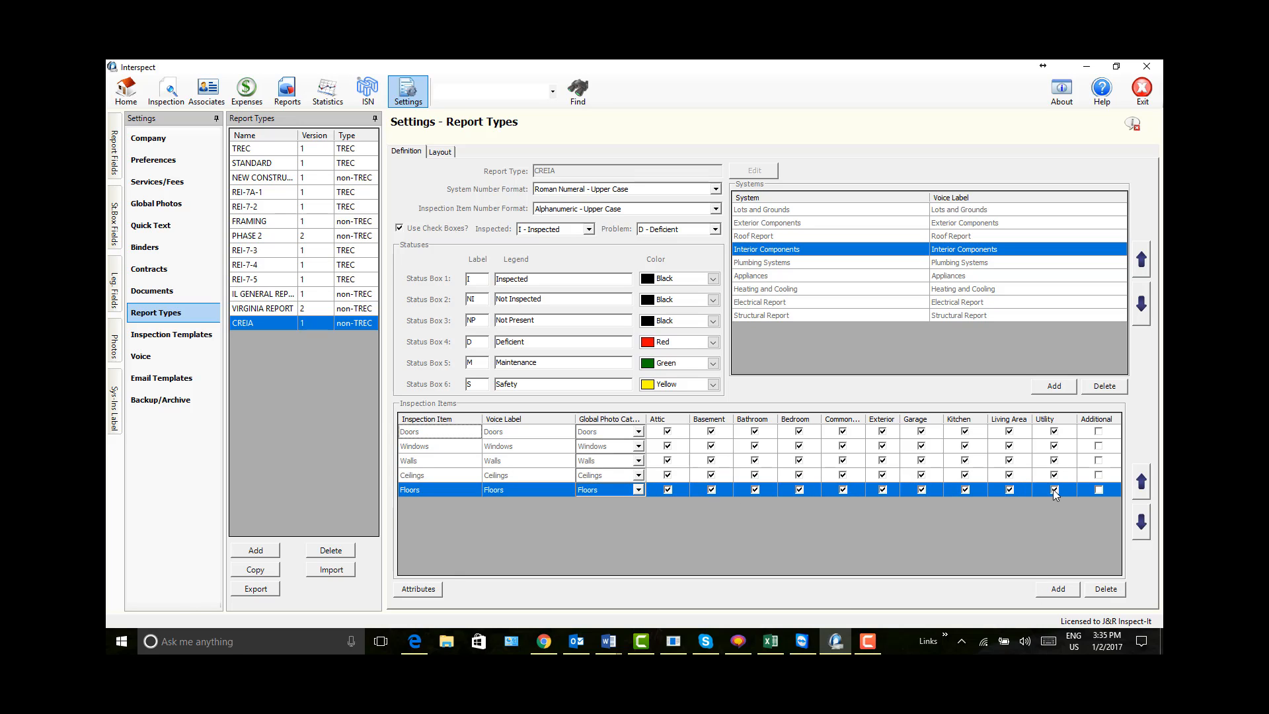
- Add Stairs and Handrails with the photo category Stairs and Fireplaces with the category Fireplace, both in the Additional area
{"action": "left_click", "coordinate": [1058, 590]}
{"action": "type", "text": "Stairs and Handrails"}
{"action": "left_click", "coordinate": [1098, 504]}
{"action": "left_click", "coordinate": [1058, 589]}
{"action": "type", "text": "Fireplaces"}
{"action": "left_click", "coordinate": [1098, 519]}
- Add a Cabinets inspection item to the interior components and assign it to the Additional area
{"action": "left_click", "coordinate": [1058, 589]}
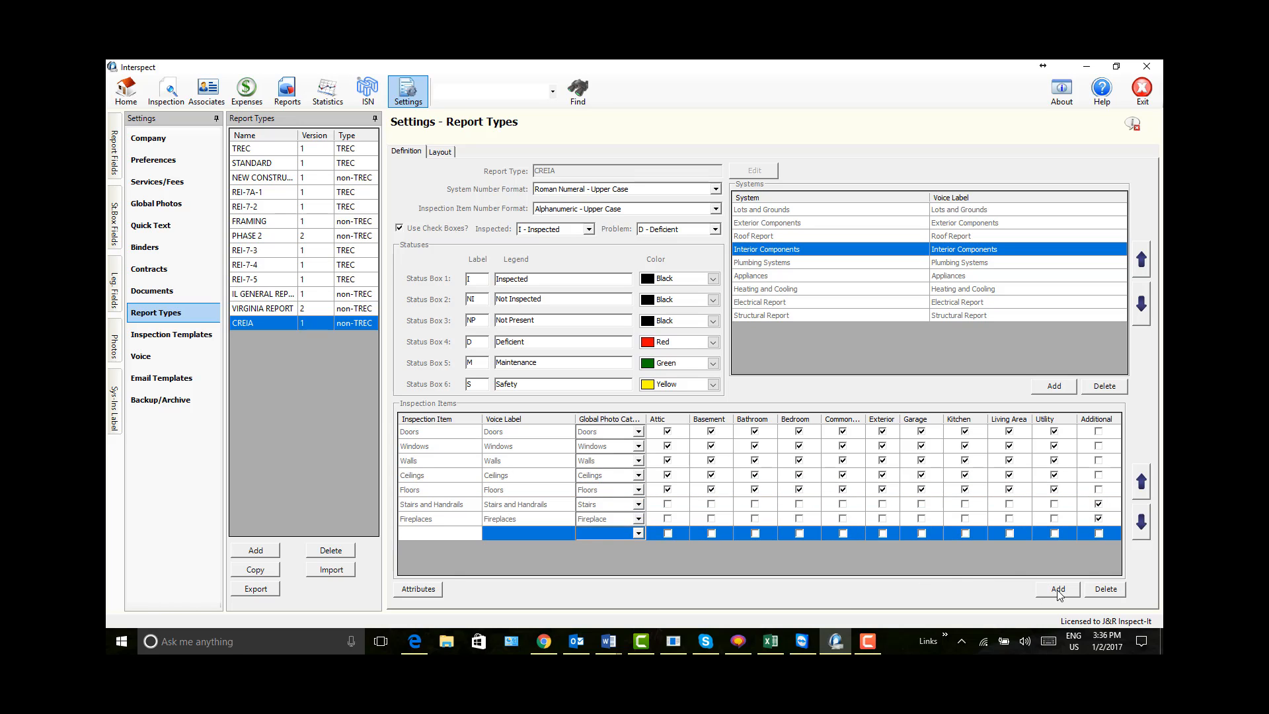
{"action": "type", "text": "Cabinets"}
{"action": "left_click", "coordinate": [1098, 534]}
- Add a Water Supply item to Plumbing Systems with the photo category Plumbing, assigned to Bathroom, Exterior, Kitchen, Utility and Additional
{"action": "left_click", "coordinate": [762, 263]}
{"action": "left_click", "coordinate": [1057, 590]}
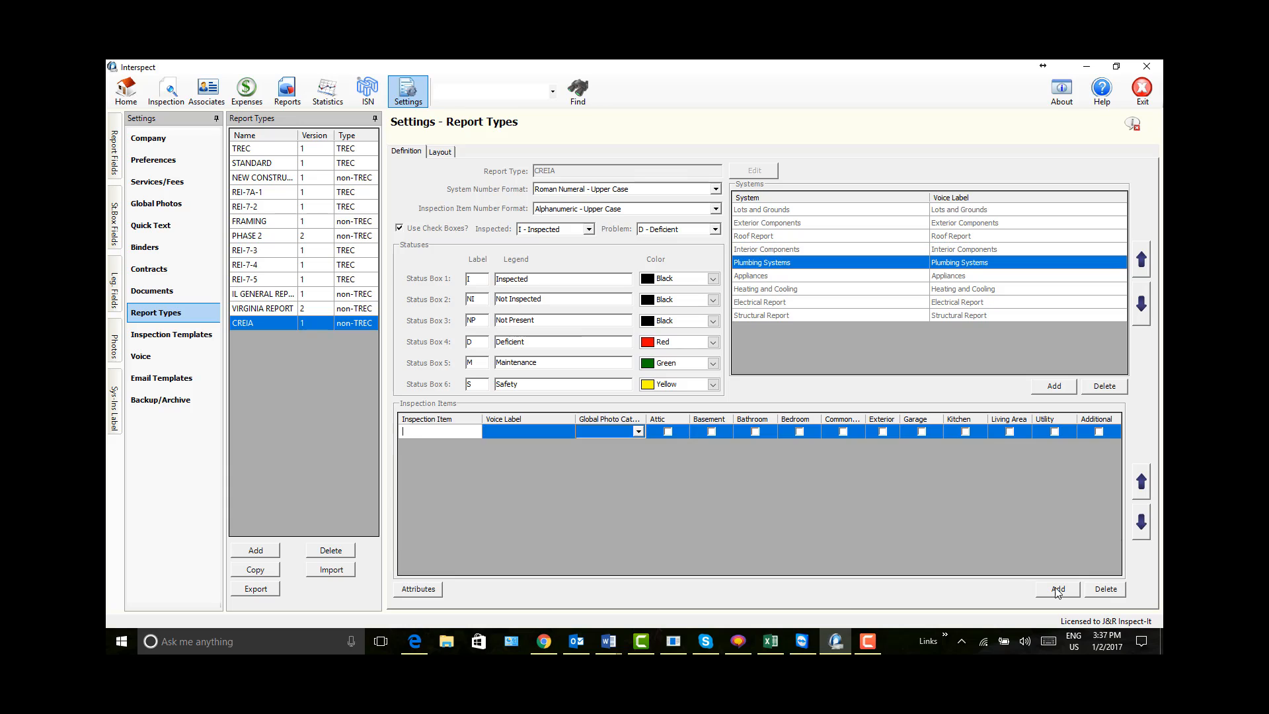
{"action": "type", "text": "Water Supply"}
{"action": "left_click", "coordinate": [754, 431]}
{"action": "left_click", "coordinate": [882, 432]}
{"action": "left_click", "coordinate": [965, 432]}
{"action": "left_click", "coordinate": [1054, 432]}
{"action": "left_click", "coordinate": [1098, 432]}
- Add Plumbing Fixtures and Drains and Vents items in the Plumbing photo category, both assigned to Bathroom, Exterior, Kitchen, Utility and Additional
{"action": "left_click", "coordinate": [1057, 590]}
{"action": "type", "text": "Plumbing Fixtures"}
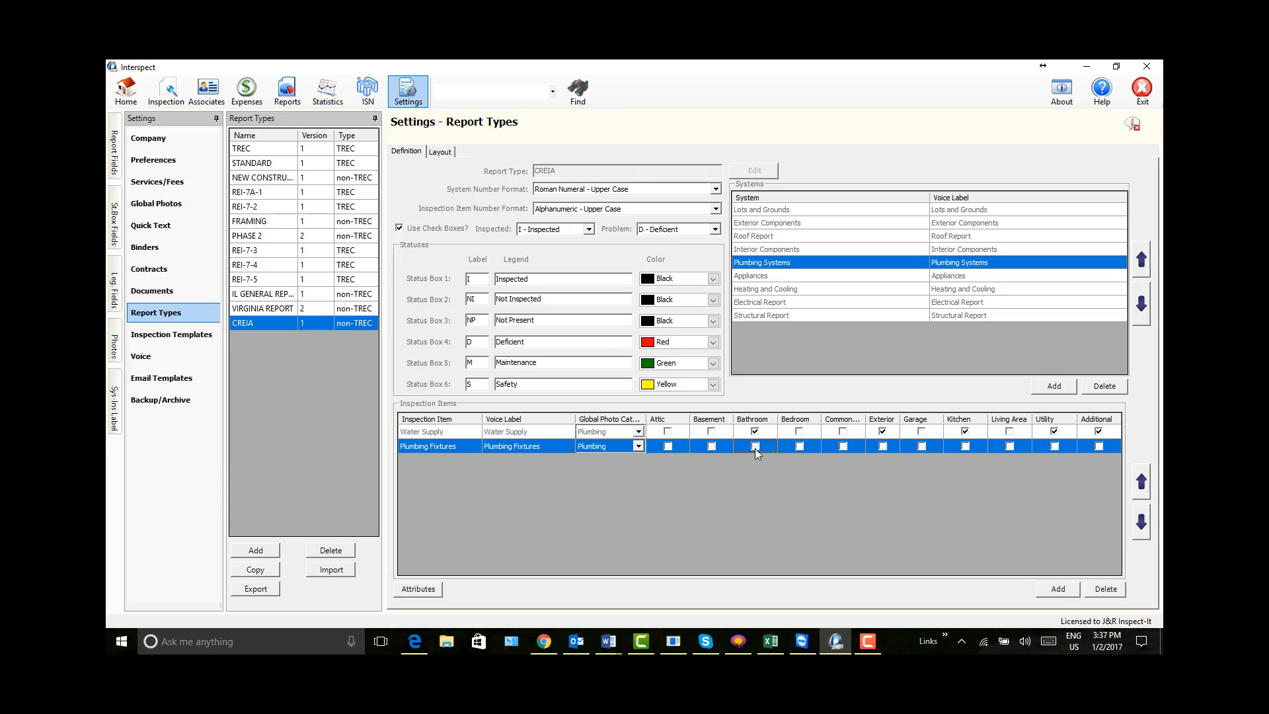
{"action": "left_click", "coordinate": [754, 446]}
{"action": "left_click", "coordinate": [1058, 590]}
{"action": "type", "text": "Drains and Vents"}
{"action": "left_click", "coordinate": [754, 461]}
{"action": "left_click", "coordinate": [883, 461]}
{"action": "left_click", "coordinate": [965, 461]}
{"action": "left_click", "coordinate": [1053, 461]}
{"action": "left_click", "coordinate": [1098, 460]}
- Add a Bathtub and Shower Enclosures item with the photo category Plumbing, assigned to the Bathroom and Additional areas
{"action": "left_click", "coordinate": [1057, 588]}
{"action": "type", "text": "Bathtub and Shower Enclosures"}
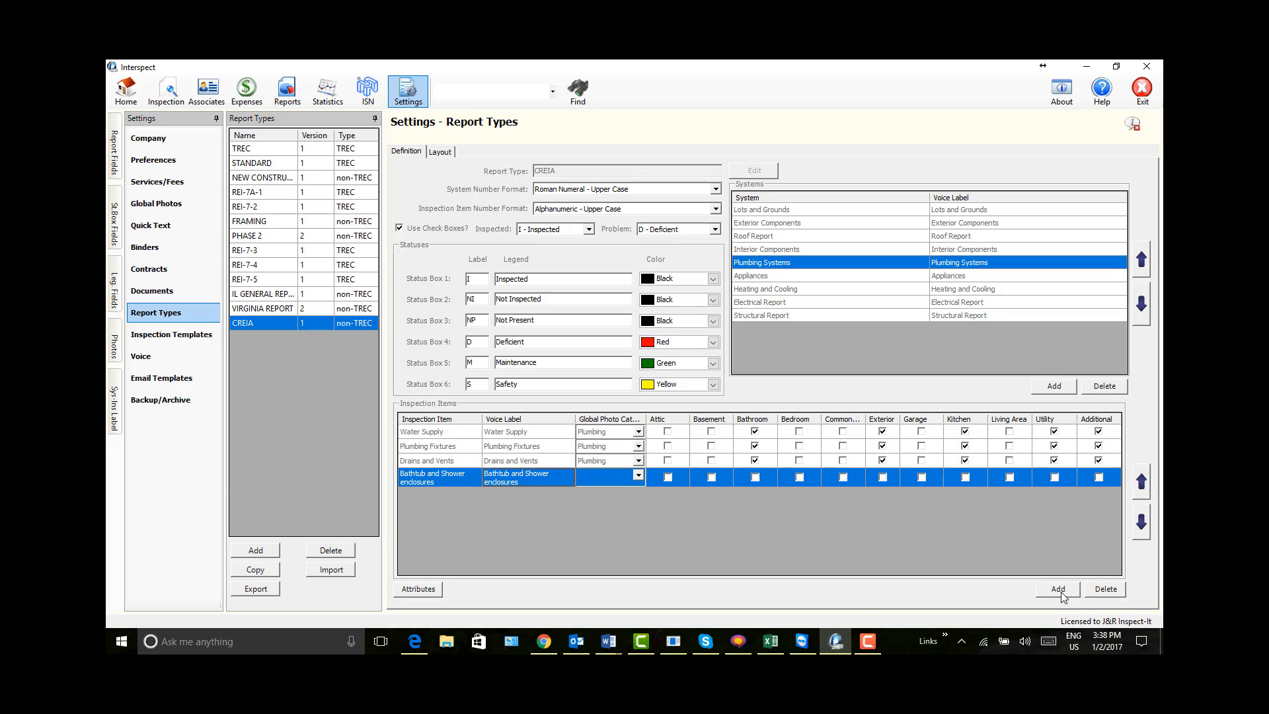
{"action": "left_click", "coordinate": [755, 476]}
{"action": "left_click", "coordinate": [1098, 476]}
- Add Hydro Therapy and Water Heater items, both with the photo category Plumbing and the Additional area
{"action": "left_click", "coordinate": [1058, 589]}
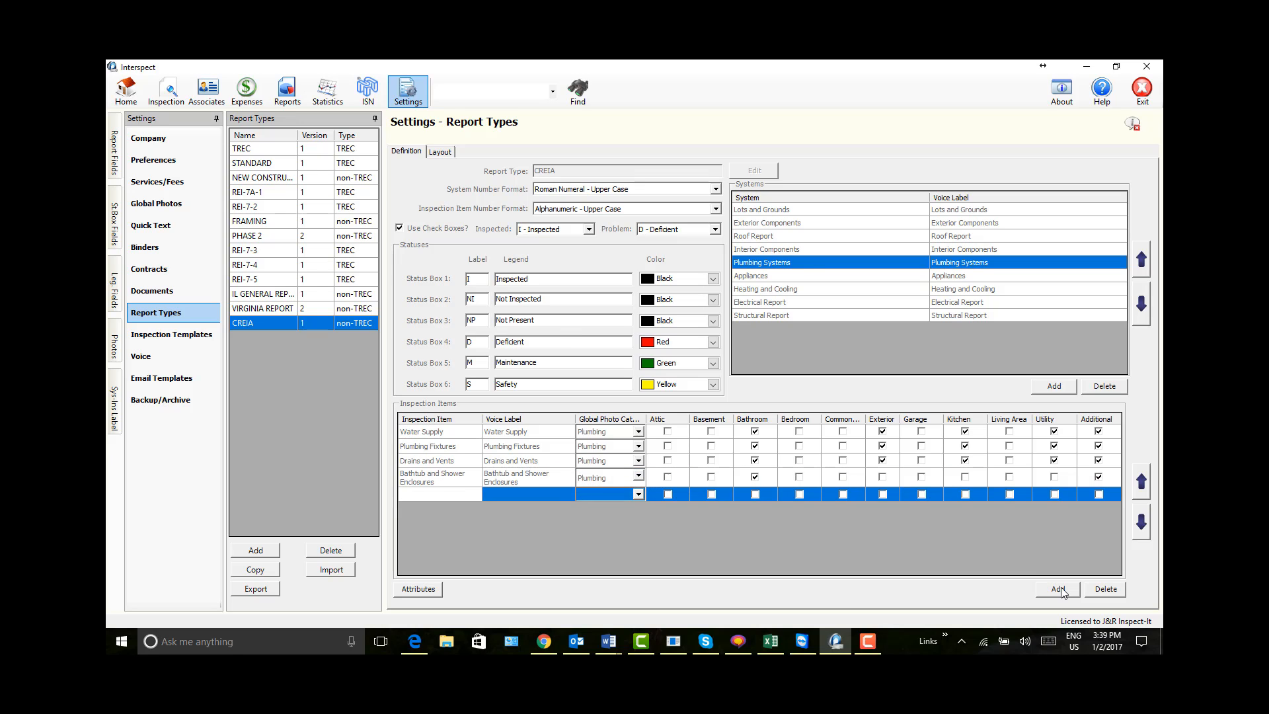
{"action": "type", "text": "Hydro Therapy"}
{"action": "left_click", "coordinate": [1058, 588]}
{"action": "type", "text": "Water Heater"}
{"action": "left_click", "coordinate": [1098, 509]}
- Add Sump Pump and Gas Lines items to the plumbing system and assign both to the Additional area
{"action": "left_click", "coordinate": [1058, 589]}
{"action": "type", "text": "Sump Pump"}
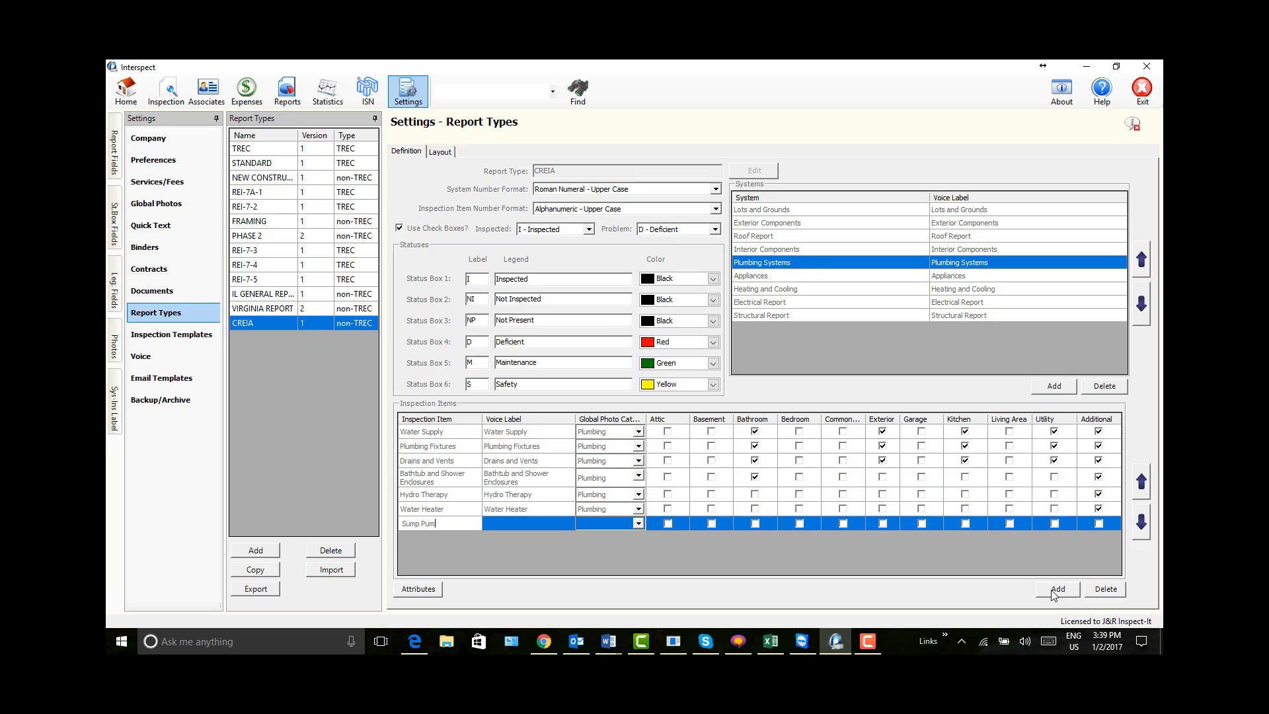
{"action": "left_click", "coordinate": [1098, 523]}
{"action": "left_click", "coordinate": [1058, 589]}
{"action": "type", "text": "Gas Lines"}
{"action": "left_click", "coordinate": [1099, 539]}
- Add a Dishwasher item to the Appliances system with the photo category Appliances, assigned to the Kitchen and Additional areas
{"action": "left_click", "coordinate": [760, 276]}
{"action": "left_click", "coordinate": [1067, 589]}
{"action": "type", "text": "Dishwasher"}
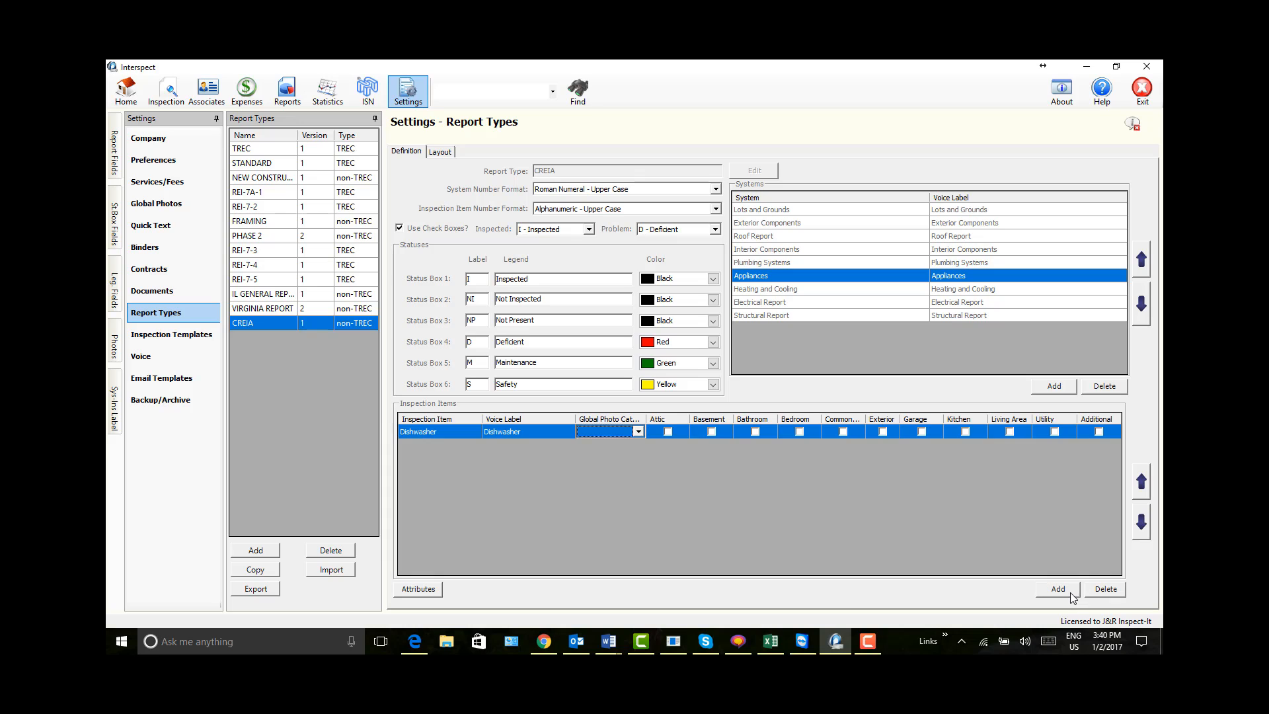
{"action": "left_click", "coordinate": [965, 430]}
{"action": "left_click", "coordinate": [1098, 431]}
- Add Waste Disposal in the Kitchen and Additional areas and Trash Compactor in the Additional area, both with the photo category Appliances
{"action": "left_click", "coordinate": [1067, 589]}
{"action": "type", "text": "Waste Disposal"}
{"action": "left_click", "coordinate": [965, 446]}
{"action": "left_click", "coordinate": [1098, 446]}
{"action": "left_click", "coordinate": [1058, 589]}
{"action": "type", "text": "Trash Compactor"}
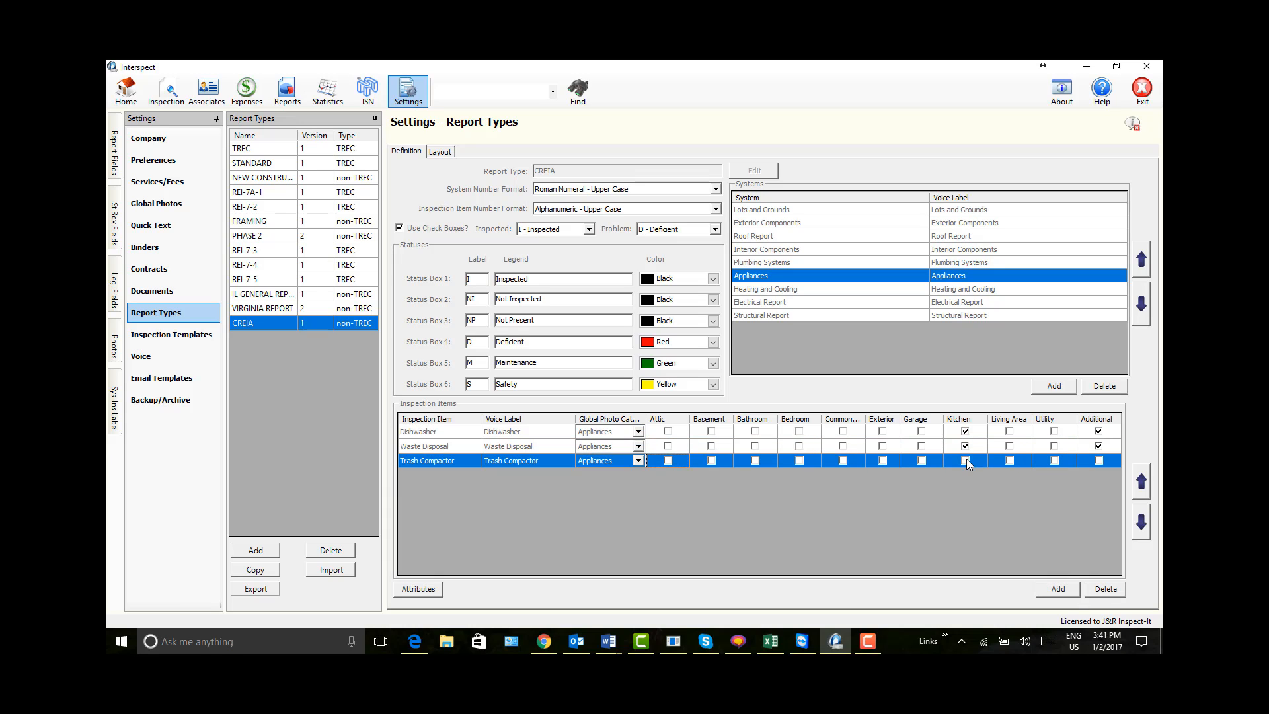
{"action": "left_click", "coordinate": [1098, 460]}
- Add an Exhaust Fans item with the photo category Appliances, assigned to the Bathroom, Kitchen and Additional areas
{"action": "left_click", "coordinate": [1059, 589]}
{"action": "type", "text": "Exhaust Fans"}
{"action": "left_click", "coordinate": [966, 475]}
{"action": "left_click", "coordinate": [1098, 475]}
{"action": "left_click", "coordinate": [754, 475]}
- Add Microwave and Ranges and Ovens items with the photo category Appliances, both assigned to the Kitchen and Additional areas
{"action": "left_click", "coordinate": [1058, 588]}
{"action": "type", "text": "Microwave"}
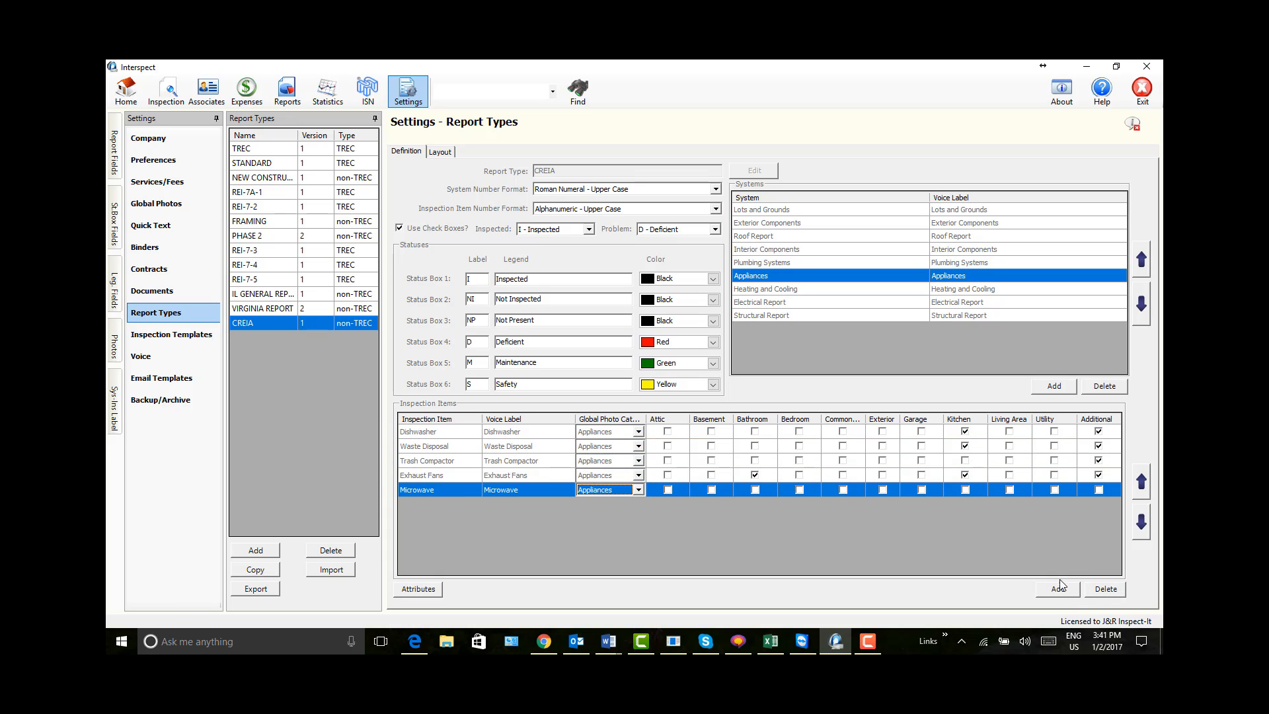
{"action": "left_click", "coordinate": [964, 490]}
{"action": "left_click", "coordinate": [1098, 489]}
{"action": "left_click", "coordinate": [1058, 589]}
{"action": "type", "text": "Ranges and Ovens"}
{"action": "left_click", "coordinate": [965, 504]}
{"action": "left_click", "coordinate": [1098, 504]}
- Add Refrigerator in the Kitchen and Additional areas and Home Vacuum in the Additional area, both with the photo category Appliances
{"action": "left_click", "coordinate": [1057, 589]}
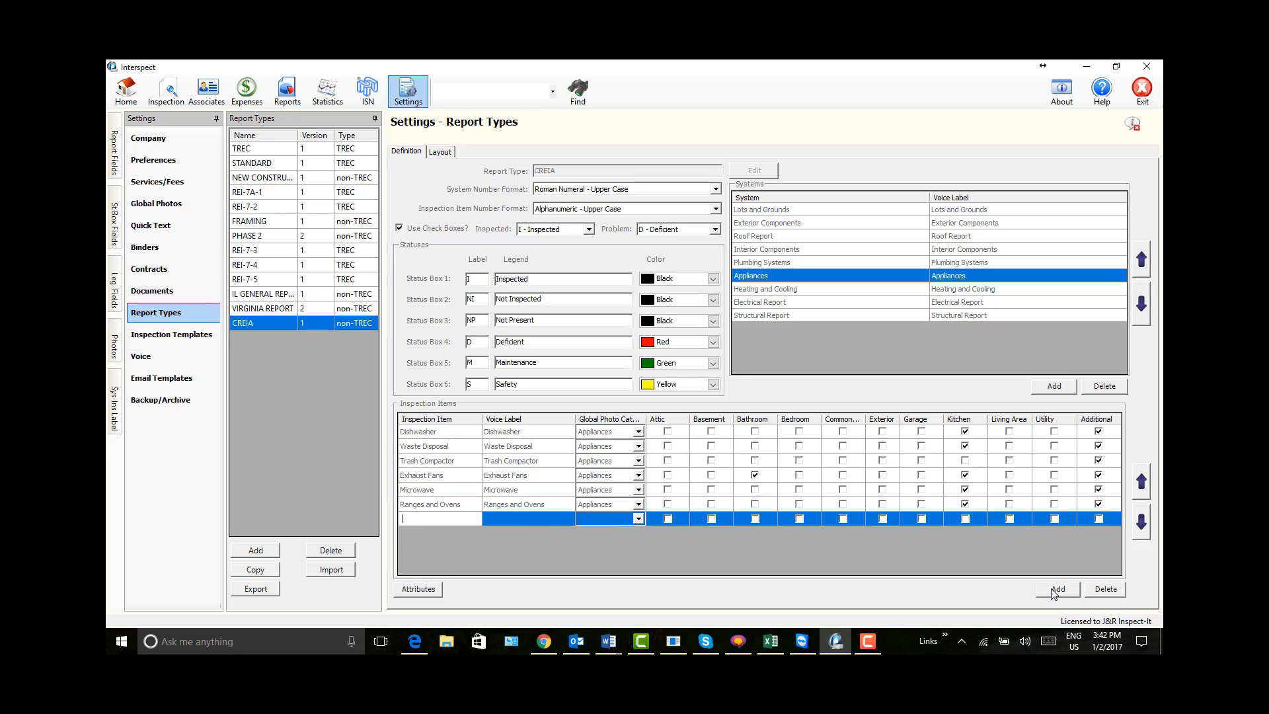
{"action": "type", "text": "Refrigerator"}
{"action": "left_click", "coordinate": [964, 518]}
{"action": "left_click", "coordinate": [1098, 519]}
{"action": "left_click", "coordinate": [1058, 589]}
{"action": "type", "text": "Home Vacuum"}
{"action": "left_click", "coordinate": [1098, 533]}
- Add a Garage Door Opener item with the photo category Appliances and the Garage area, and add a Dryer Vent item
{"action": "left_click", "coordinate": [1057, 589]}
{"action": "type", "text": "Garage Door Opener"}
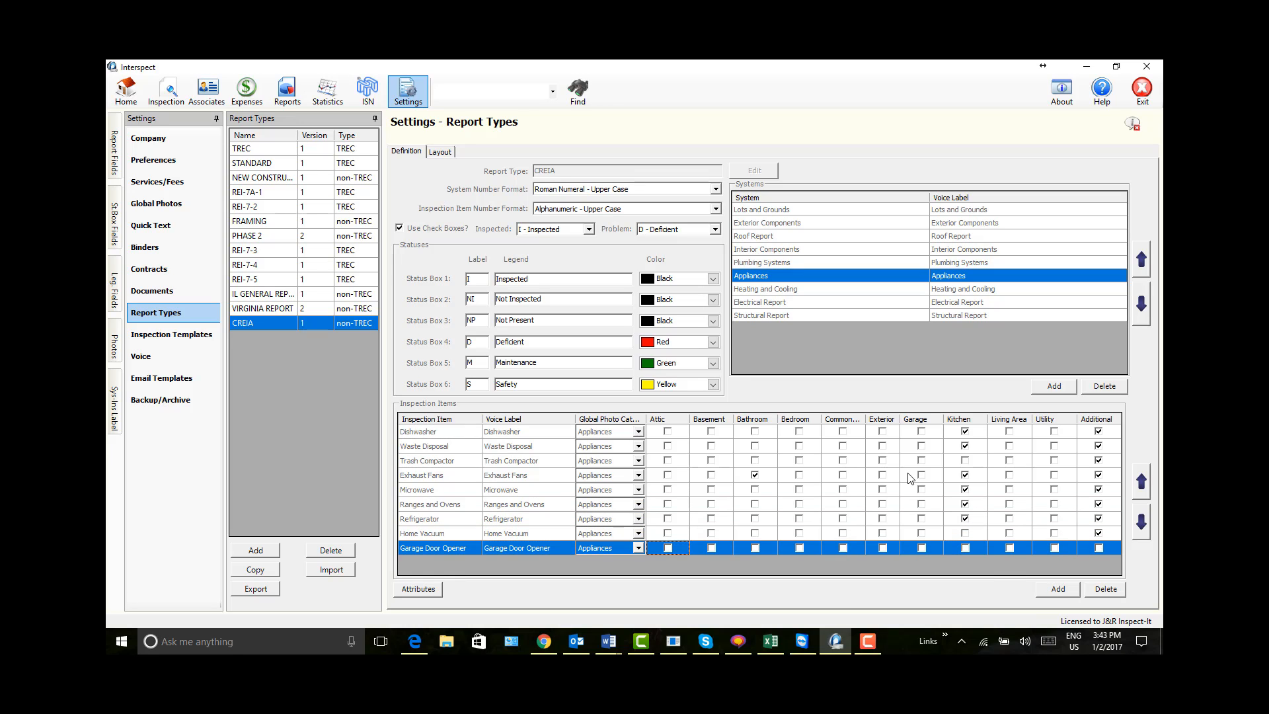
{"action": "left_click", "coordinate": [921, 548]}
{"action": "left_click", "coordinate": [1058, 589]}
{"action": "type", "text": "Dryer Vent"}
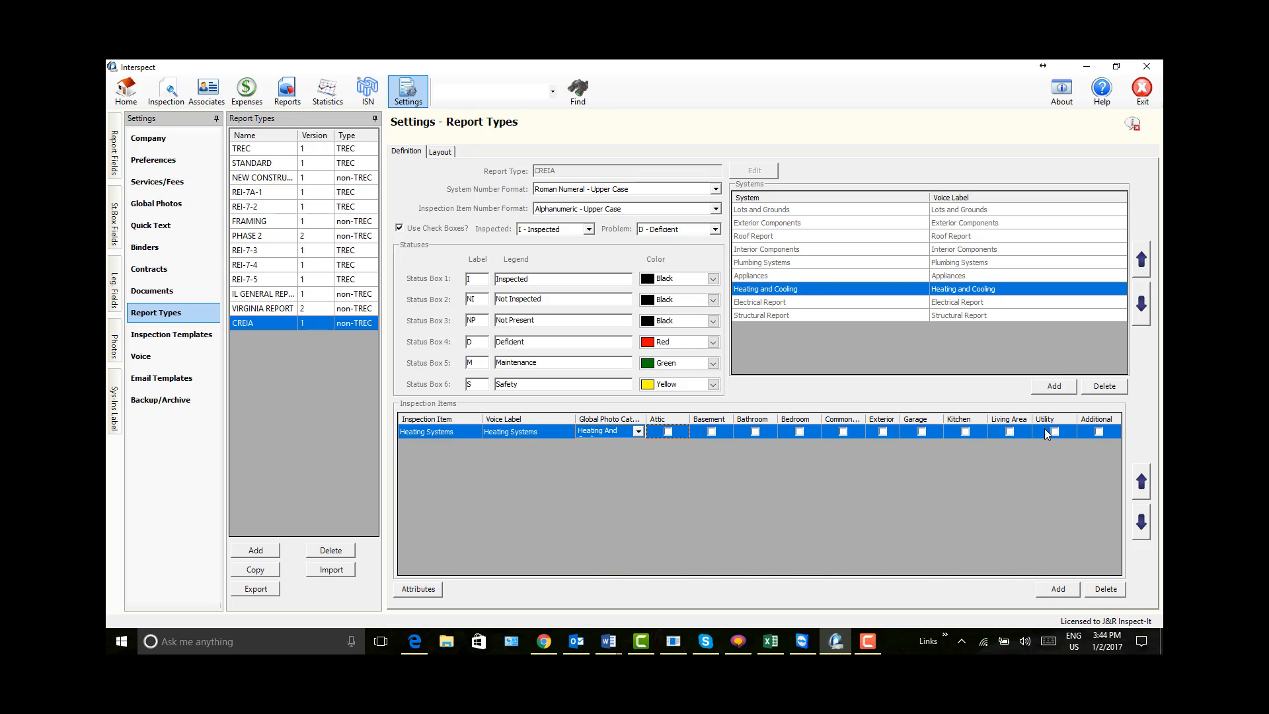
- Assign Heating Systems to the Additional area and add Air Conditioning with the heating photo category and the Exterior and Additional areas
{"action": "left_click", "coordinate": [1098, 431]}
{"action": "left_click", "coordinate": [1058, 589]}
{"action": "type", "text": "Air Conditioning"}
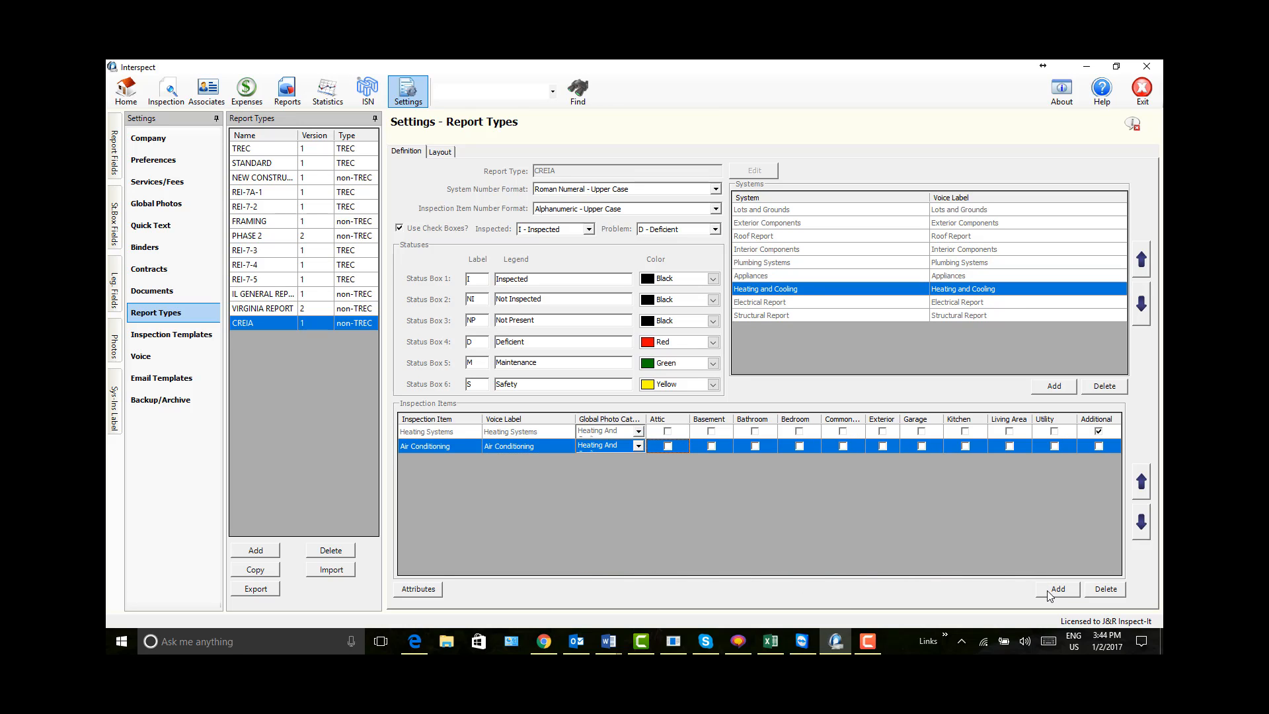
{"action": "left_click", "coordinate": [882, 446]}
{"action": "left_click", "coordinate": [1098, 445]}
- Add a Ducts and Vents item with the photo category Ducts And Vents, assigned to all areas
{"action": "left_click", "coordinate": [1058, 589]}
{"action": "type", "text": "Ducts and Vents"}
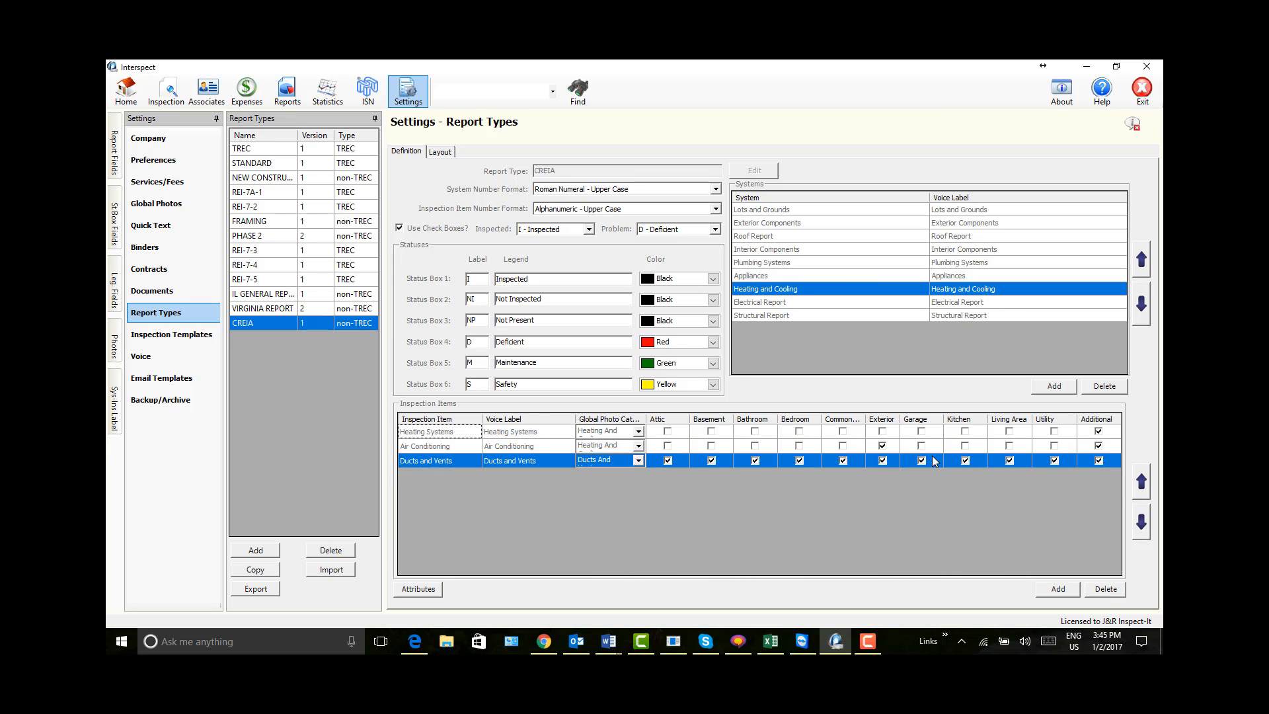
- Add a Service Entrance item to the Electrical Report system with the photo category Electrical and the Additional area
{"action": "type", "text": "Se"}
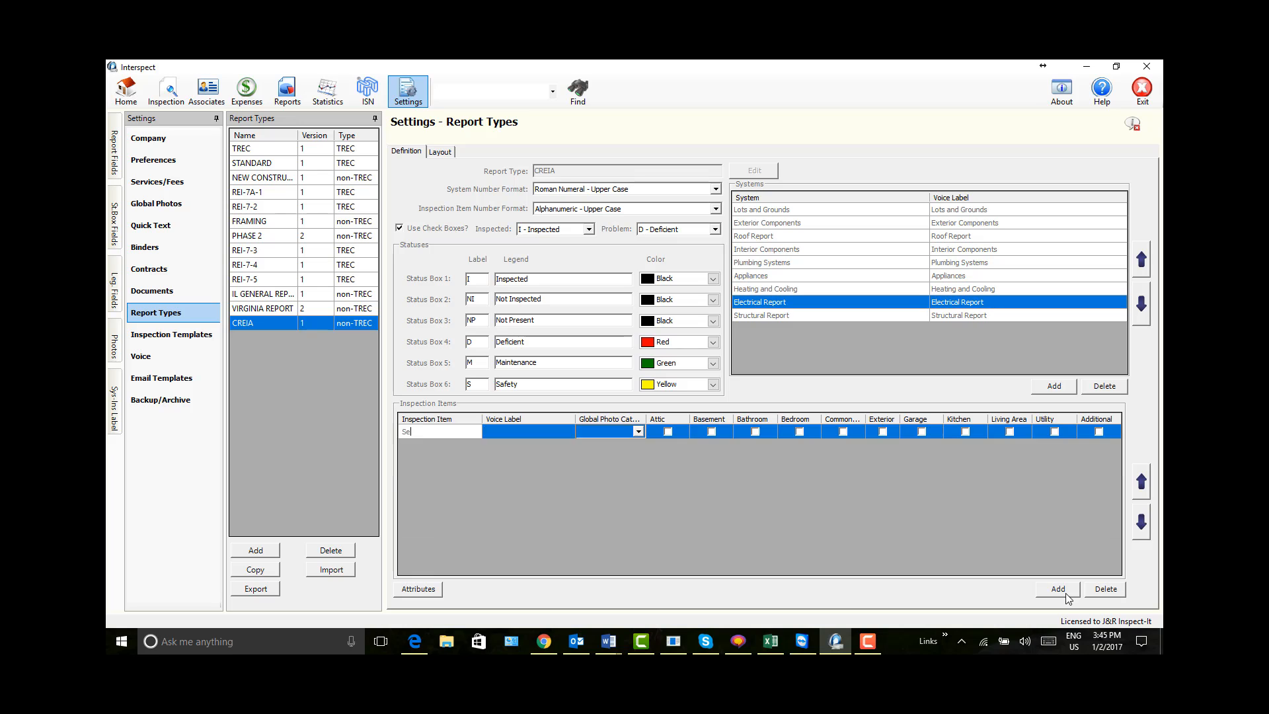
{"action": "type", "text": "rvice Entrance"}
{"action": "left_click", "coordinate": [1097, 430]}
- Add an Electric Panel Components item with the photo category Electrical, assigned to the Additional area
{"action": "left_click", "coordinate": [1055, 591]}
{"action": "type", "text": "Electric Panel Components"}
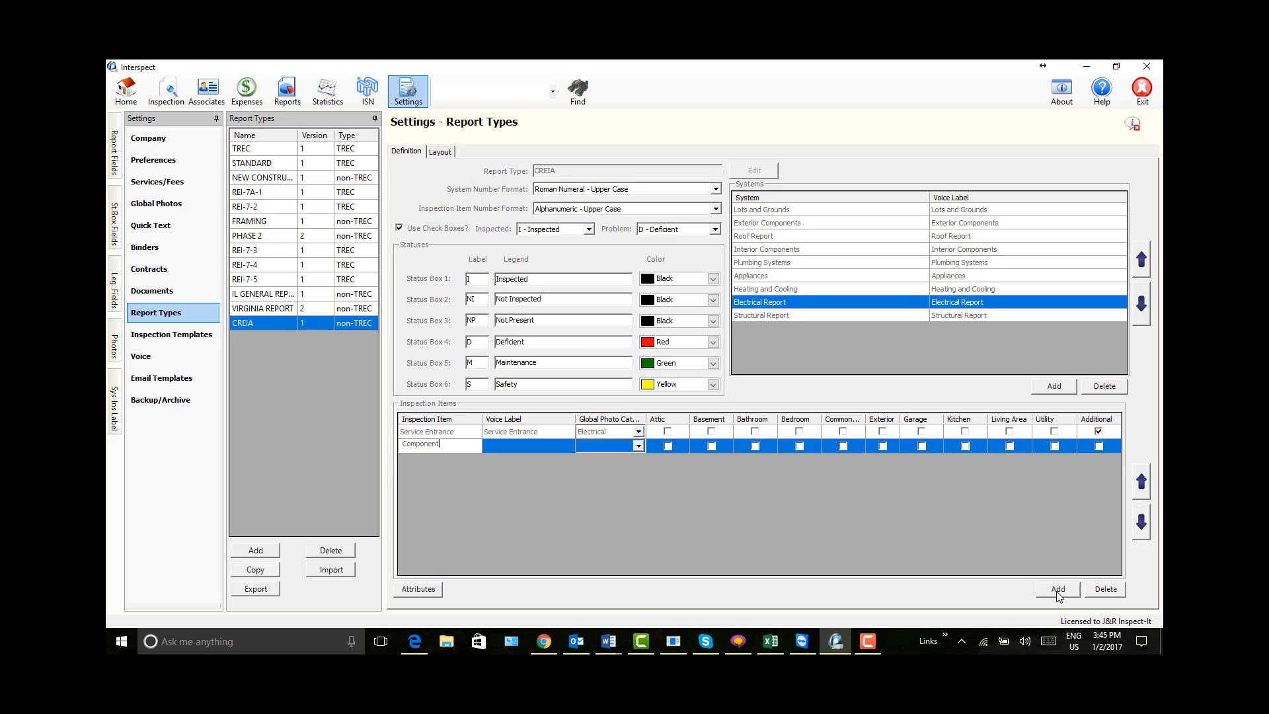
{"action": "left_click", "coordinate": [1098, 447]}
- Add a Branch Circuits item with the photo category Electrical, assigned to all areas
{"action": "left_click", "coordinate": [1062, 590]}
{"action": "type", "text": "Branch Circuits"}
{"action": "left_click", "coordinate": [668, 465]}
{"action": "left_click", "coordinate": [711, 466]}
{"action": "left_click", "coordinate": [754, 466]}
{"action": "left_click", "coordinate": [799, 465]}
{"action": "left_click", "coordinate": [843, 465]}
{"action": "left_click", "coordinate": [882, 465]}
{"action": "left_click", "coordinate": [921, 465]}
{"action": "left_click", "coordinate": [965, 465]}
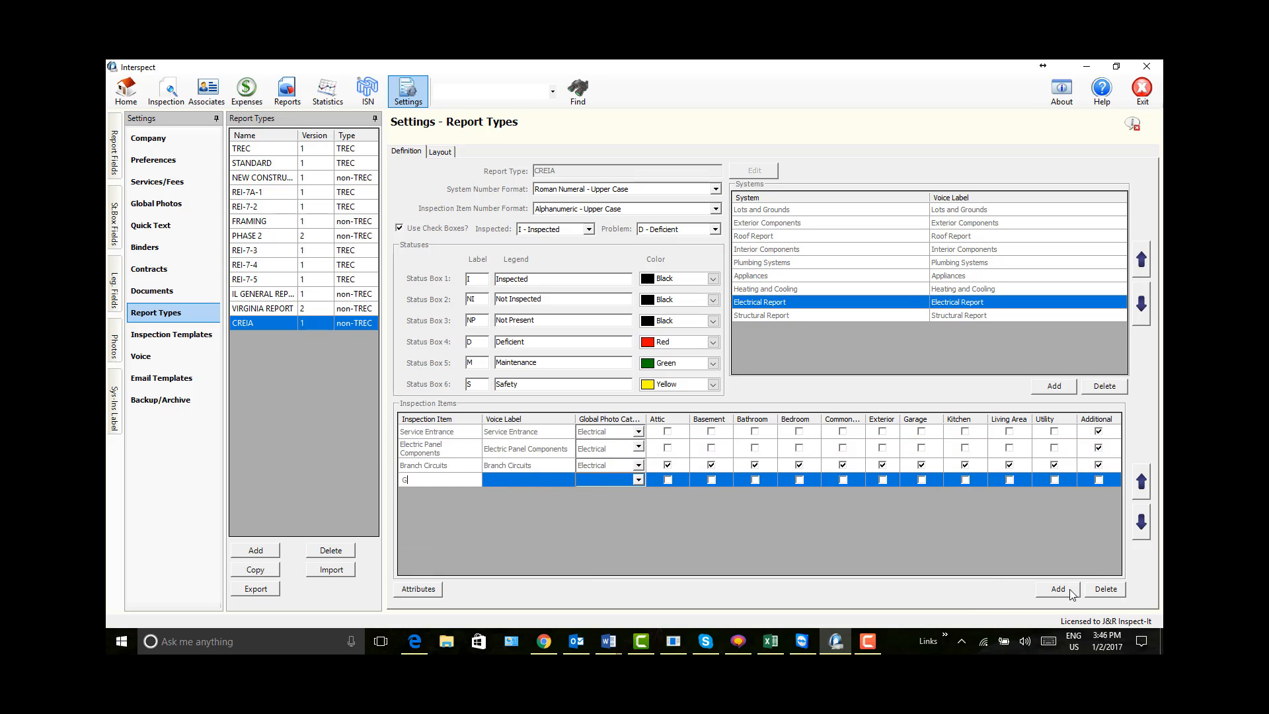
- Add a Ground Fault and Arc Faults item with the photo category Electrical, assigned to all areas
{"action": "left_click", "coordinate": [754, 481]}
{"action": "left_click", "coordinate": [799, 482]}
{"action": "left_click", "coordinate": [843, 482]}
{"action": "left_click", "coordinate": [882, 482]}
{"action": "left_click", "coordinate": [921, 482]}
{"action": "left_click", "coordinate": [964, 482]}
{"action": "left_click", "coordinate": [1009, 482]}
{"action": "left_click", "coordinate": [1053, 482]}
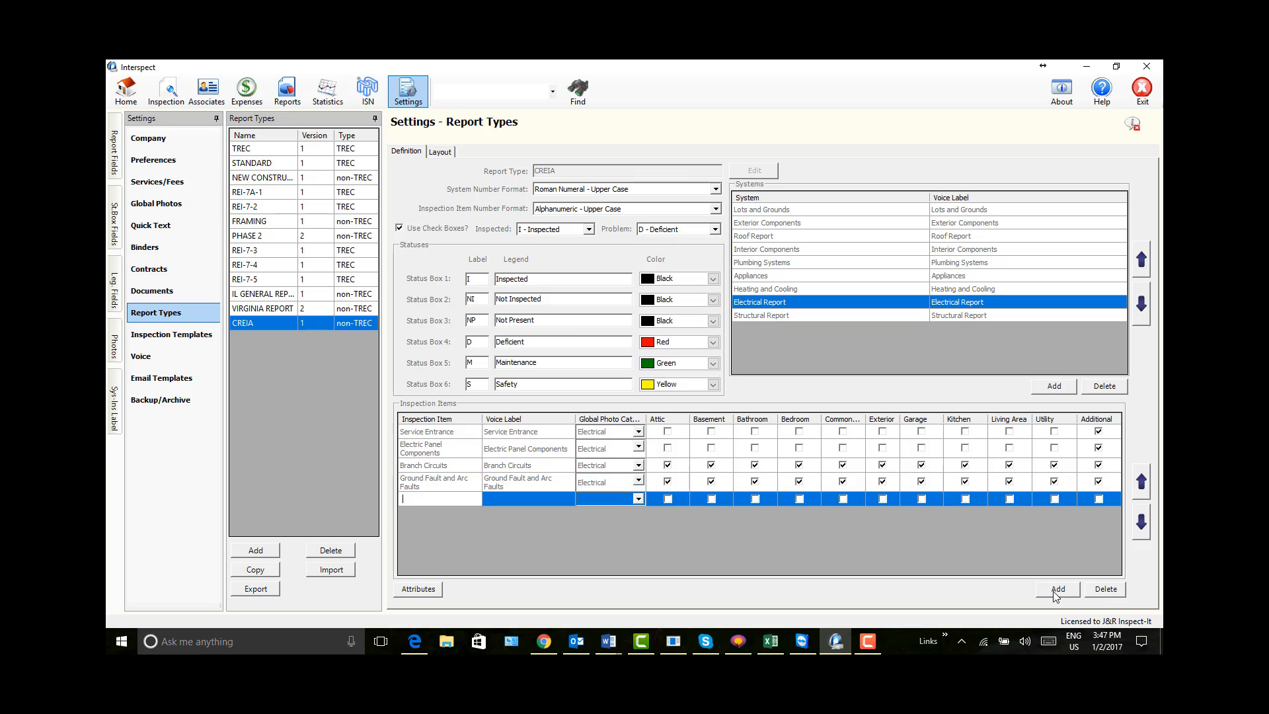
- Name the new item Door Bell and Chimes and assign it to the Exterior and Additional areas
{"action": "type", "text": "Door Bell and Chimes"}
{"action": "left_click", "coordinate": [882, 499]}
{"action": "left_click", "coordinate": [1098, 499]}
- Add a Smoke Detectors item with the Protection photo category, assigned to the Bedroom, Living Area and Additional areas
{"action": "left_click", "coordinate": [1059, 590]}
{"action": "type", "text": "Smoke Detectors"}
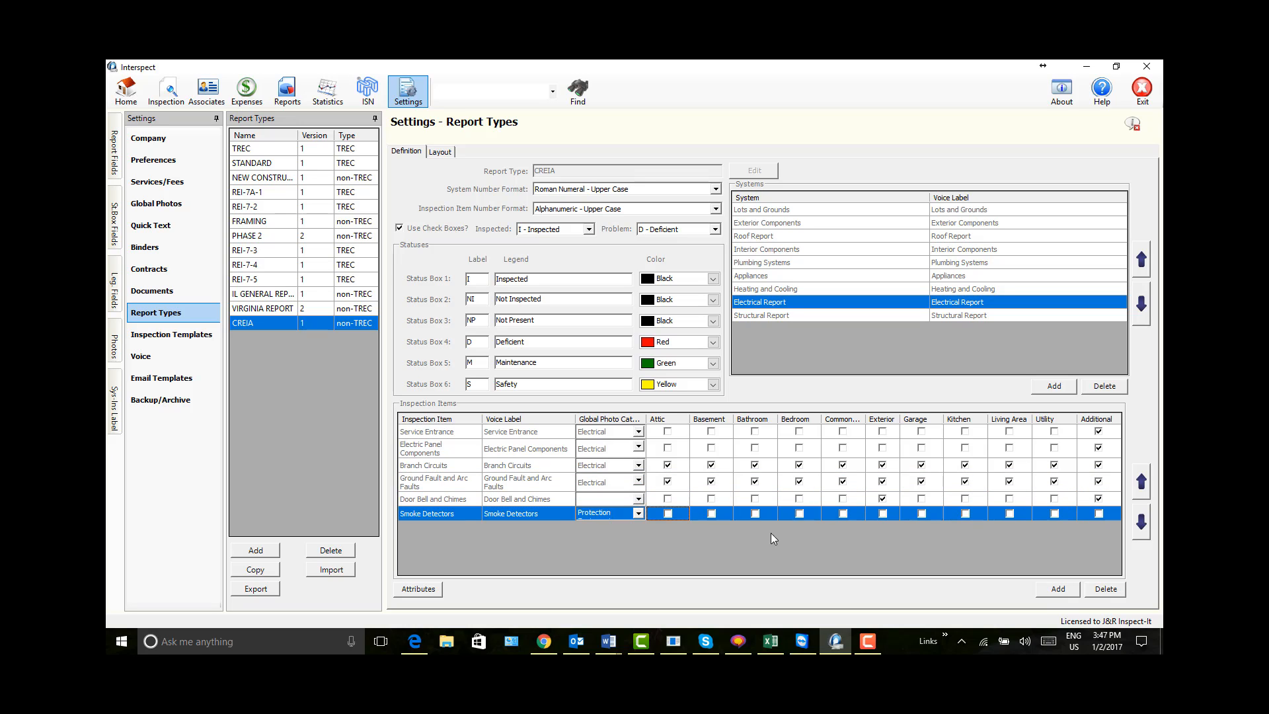
{"action": "left_click", "coordinate": [798, 513]}
{"action": "left_click", "coordinate": [1009, 513]}
- Set the photo category of the Door Bell and Chimes item to Electrical
{"action": "left_click", "coordinate": [639, 499]}
{"action": "scroll", "coordinate": [639, 529], "scroll_direction": "up", "scroll_amount": 5}
{"action": "left_click", "coordinate": [594, 536]}
- Add a Carbon Monoxide Detector item, choose its photo category, and assign it to the Common and Kitchen areas
{"action": "left_click", "coordinate": [1058, 588]}
{"action": "type", "text": "Carbon Monoxide Detector"}
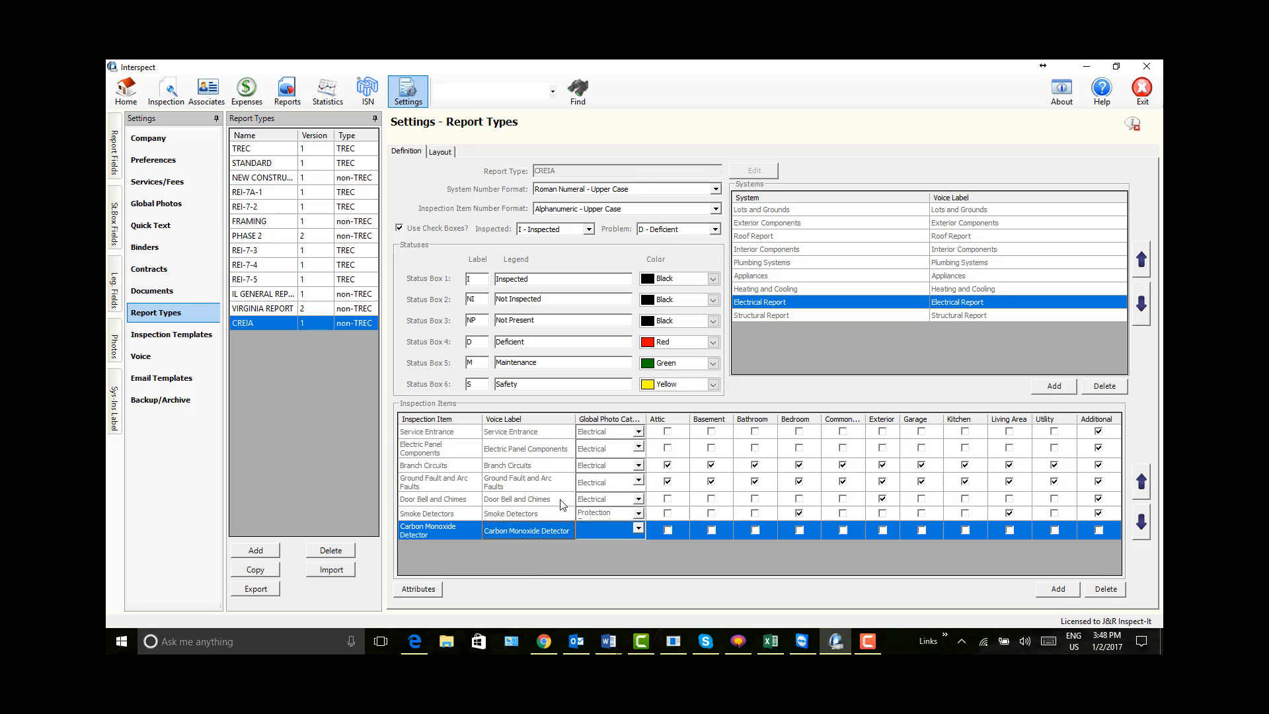
{"action": "left_click", "coordinate": [639, 528]}
{"action": "left_click", "coordinate": [604, 544]}
{"action": "left_click", "coordinate": [842, 530]}
{"action": "left_click", "coordinate": [964, 530]}
- Add a Basements and Crawlspace item to the Structural Report system with the photo category Foundation and the Additional area
{"action": "left_click", "coordinate": [773, 314]}
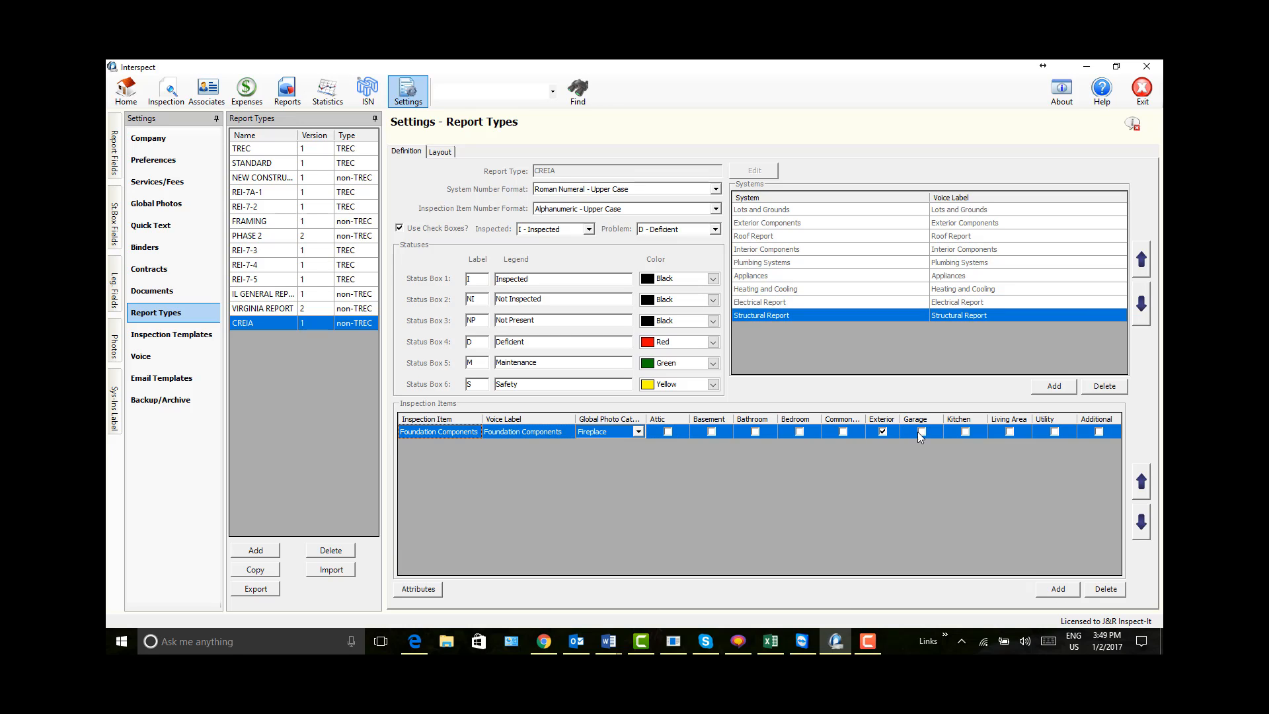
{"action": "left_click", "coordinate": [1058, 589]}
{"action": "type", "text": "Basements and Crawlspace"}
{"action": "key", "text": "Tab"}
{"action": "type", "text": "fo"}
{"action": "left_click", "coordinate": [1098, 448]}
- Add a Pest Observance item with the photo category Other, assigned to the Additional area
{"action": "left_click", "coordinate": [1059, 589]}
{"action": "type", "text": "Pest Observance"}
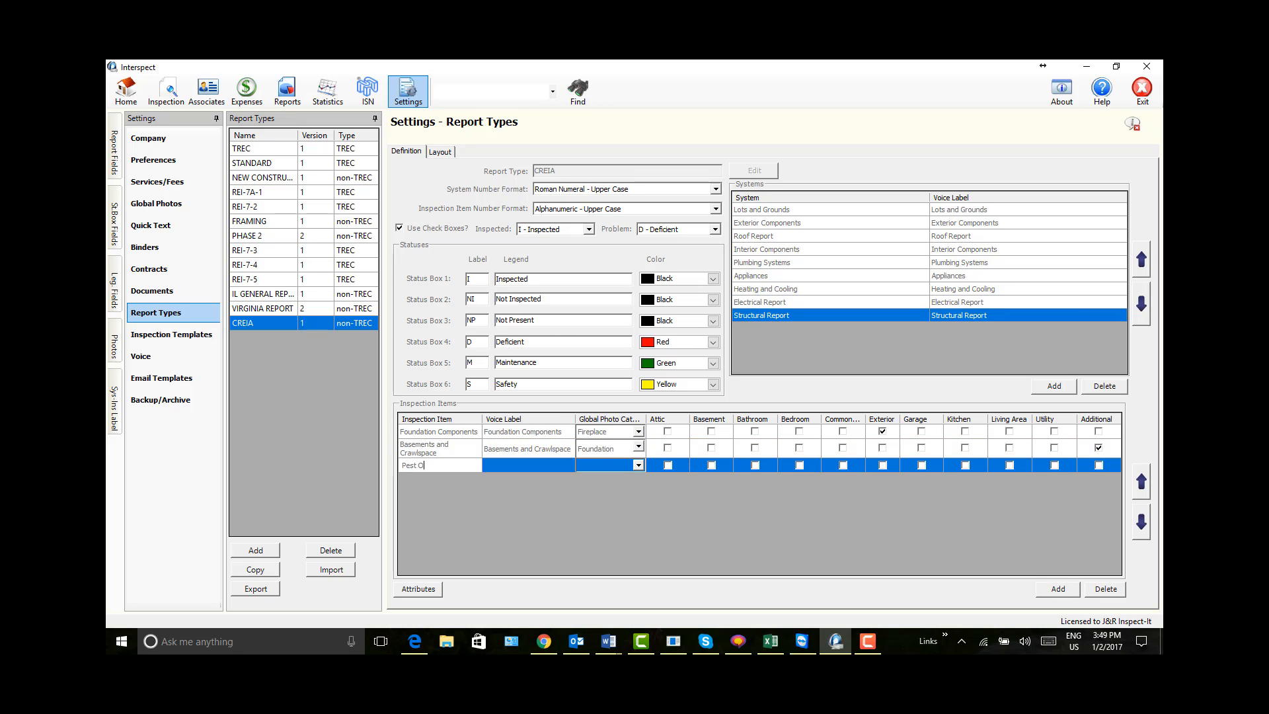
{"action": "key", "text": "Tab"}
{"action": "key", "text": "Tab"}
{"action": "type", "text": "o"}
{"action": "left_click", "coordinate": [1098, 465]}
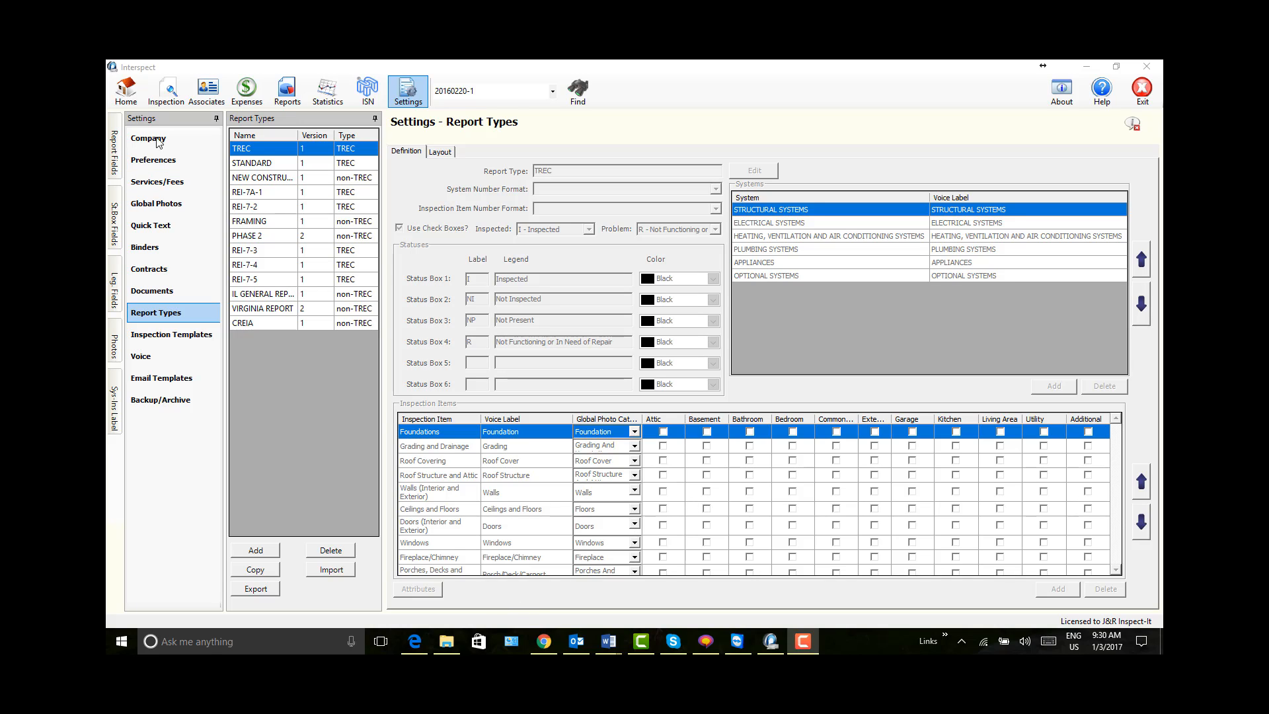
- Examine the Exterior inspection items and the type attributes of Foundations in the current inspection
{"action": "left_click", "coordinate": [159, 103]}
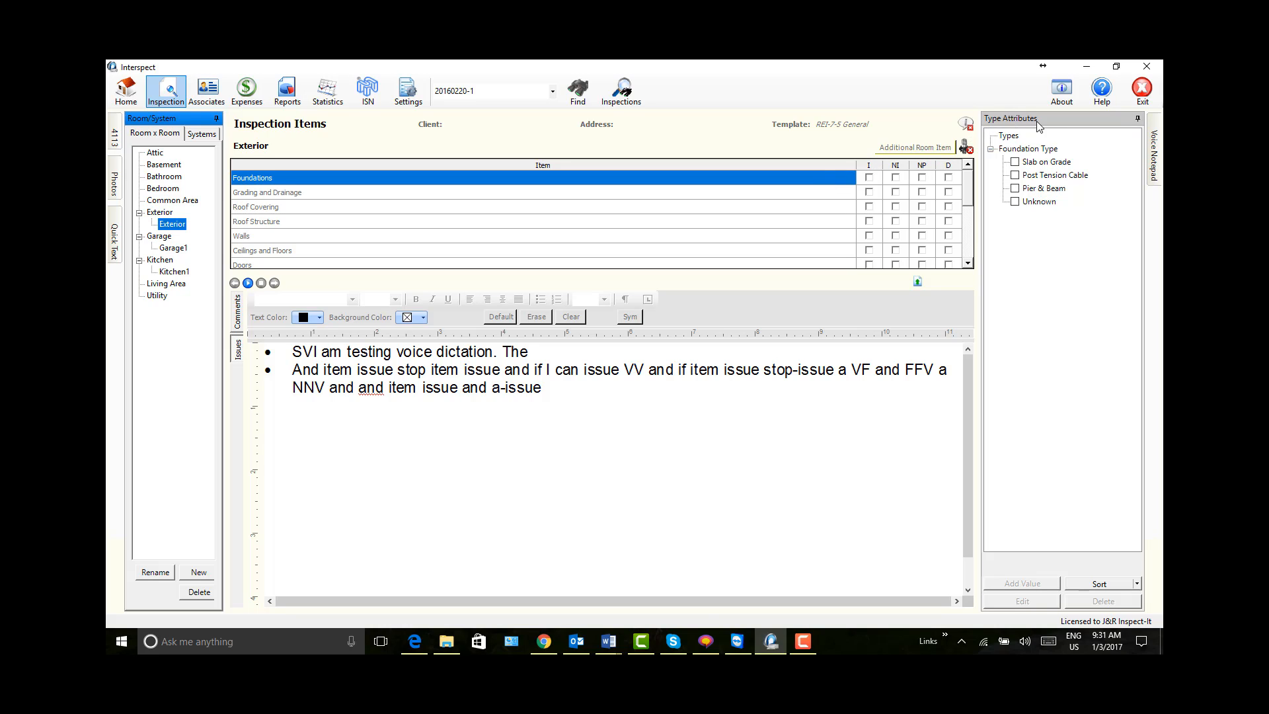
{"action": "left_click", "coordinate": [1021, 136]}
{"action": "left_click", "coordinate": [968, 246]}
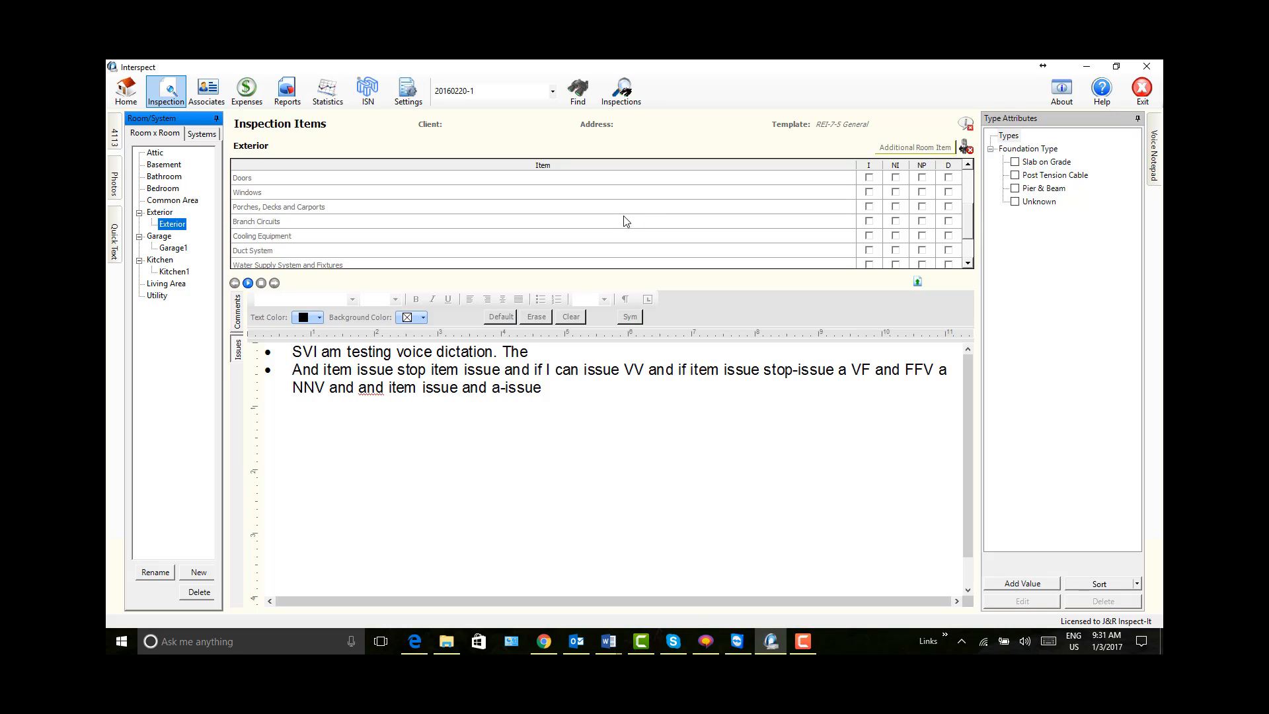
{"action": "left_click", "coordinate": [607, 260]}
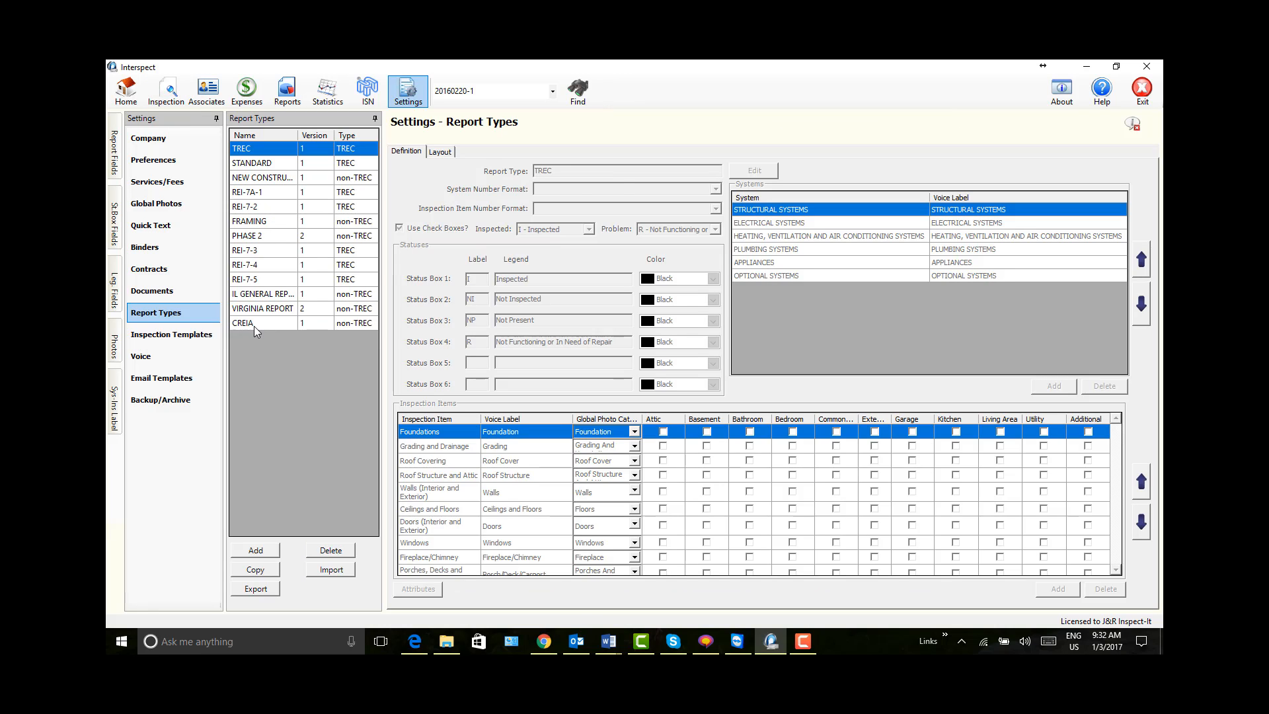
- Add a Multiple-type header attribute labelled Walks to the Walks and Driveways item of the CREIA report type
{"action": "left_click", "coordinate": [254, 326]}
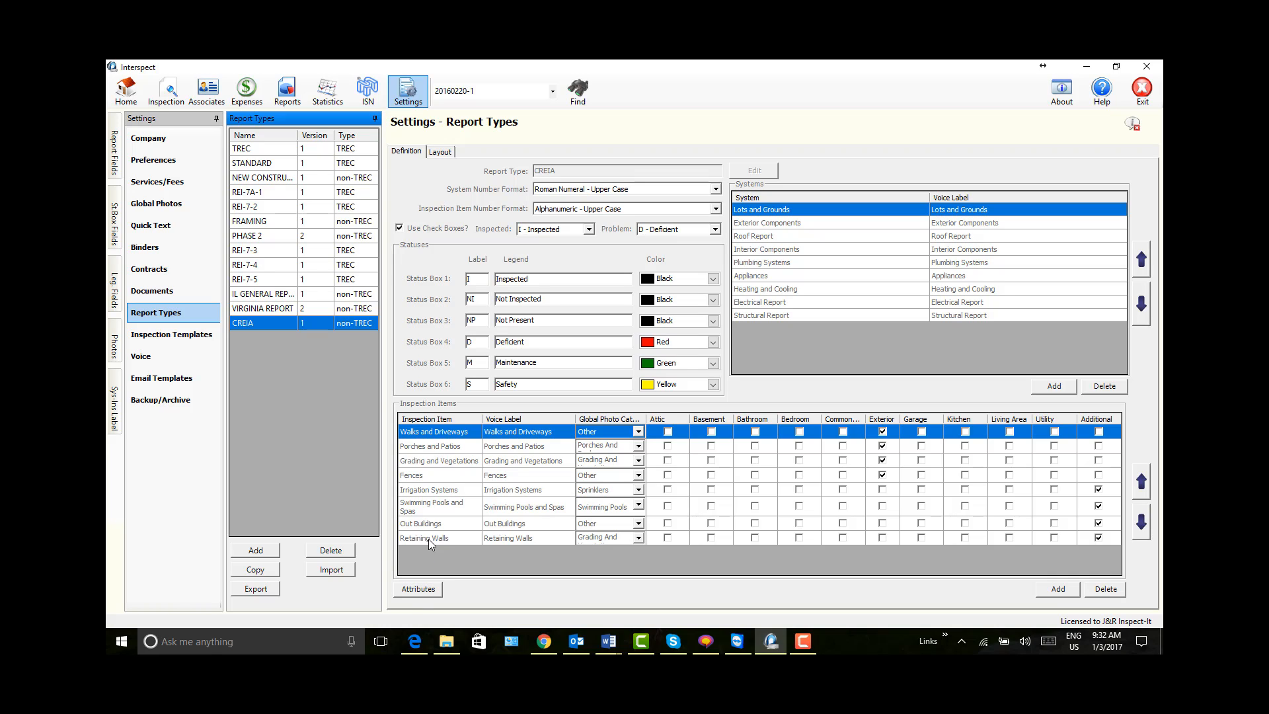
{"action": "left_click", "coordinate": [416, 590]}
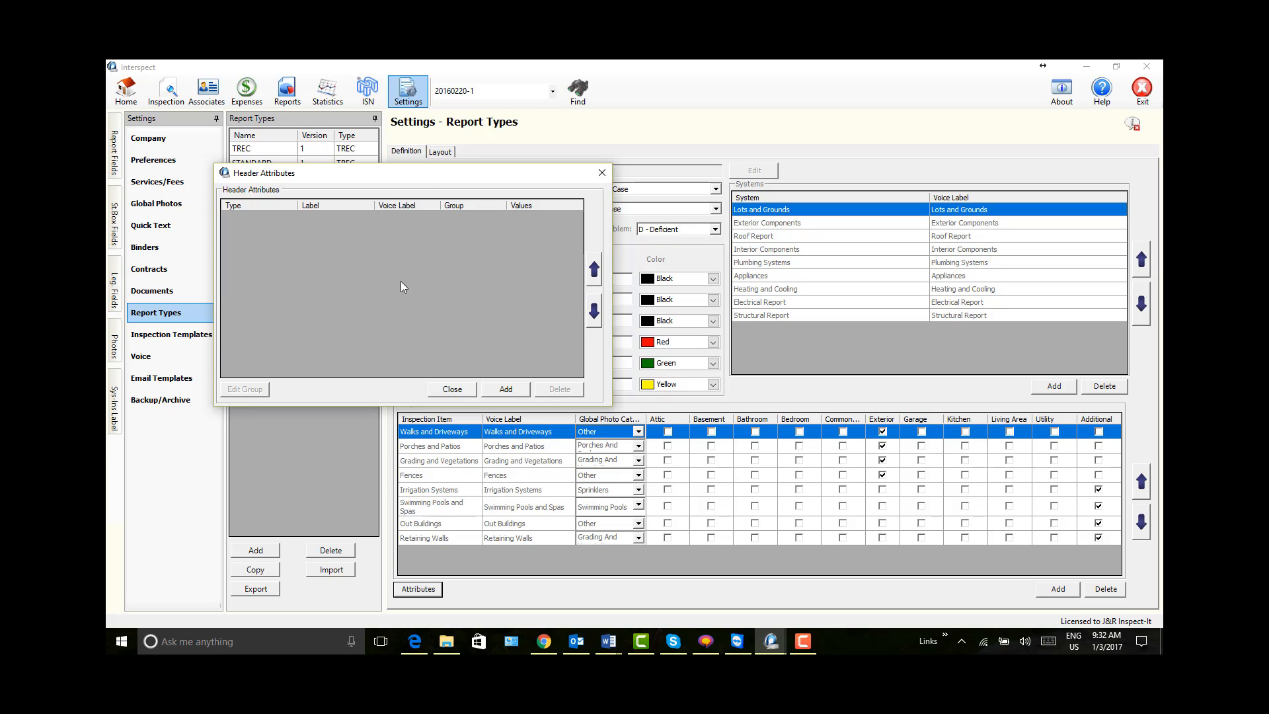
{"action": "left_click", "coordinate": [505, 390]}
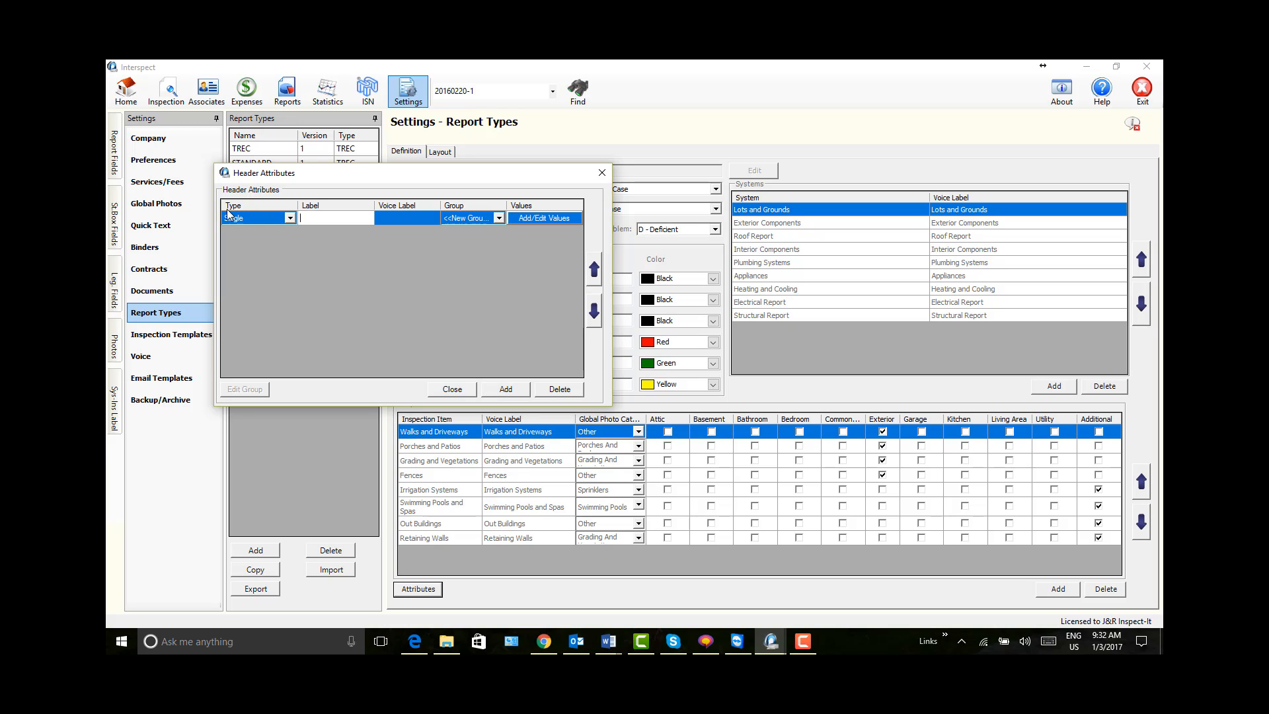
{"action": "left_click", "coordinate": [289, 220]}
{"action": "left_click", "coordinate": [289, 220]}
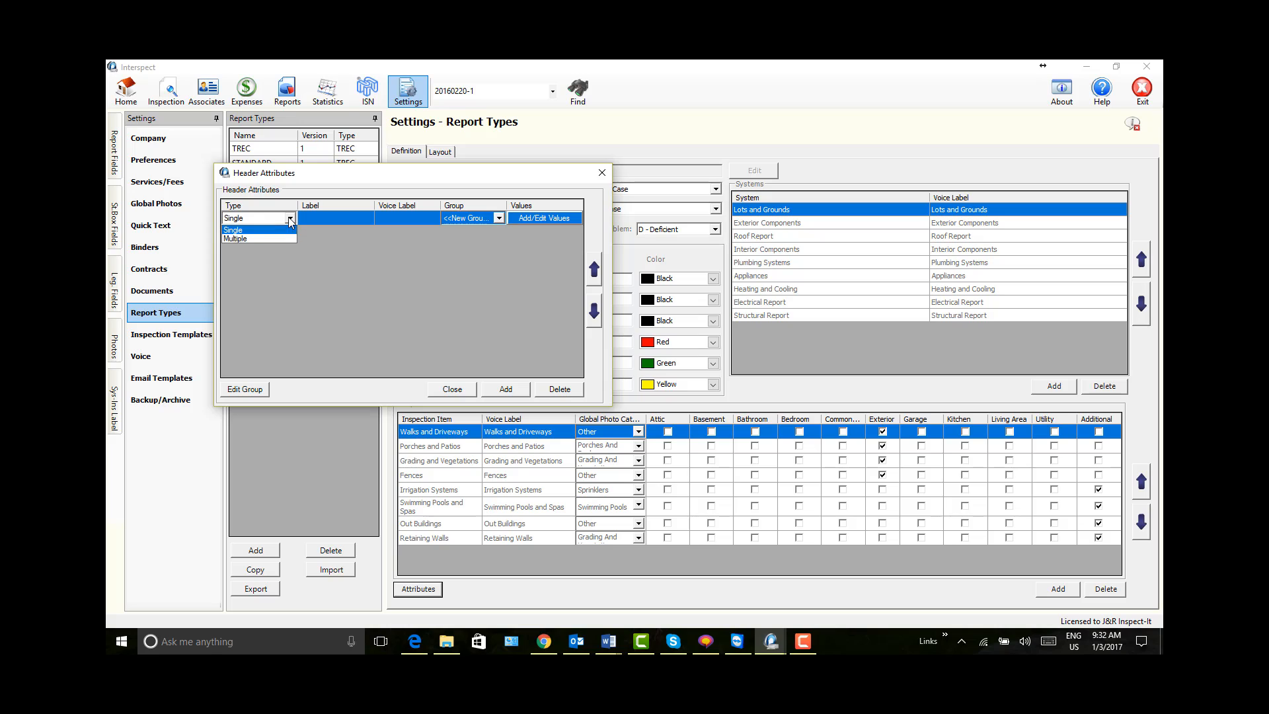
{"action": "left_click", "coordinate": [247, 239]}
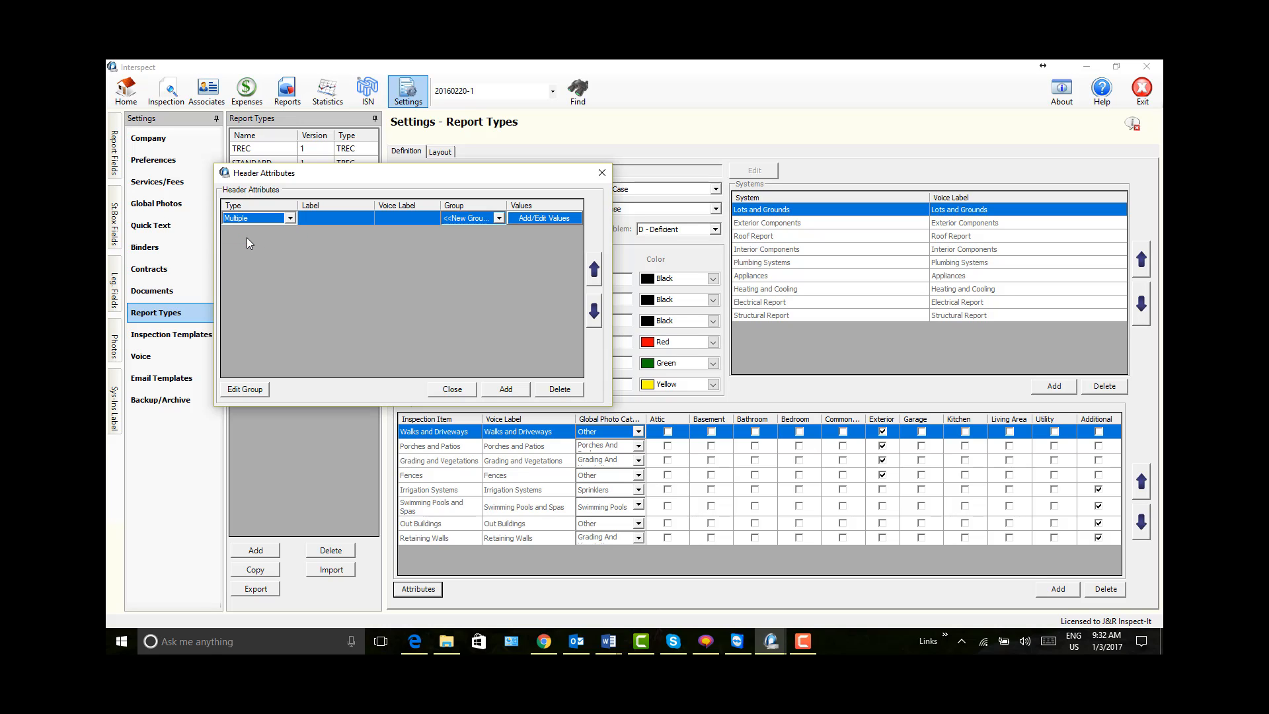
{"action": "left_click", "coordinate": [312, 218]}
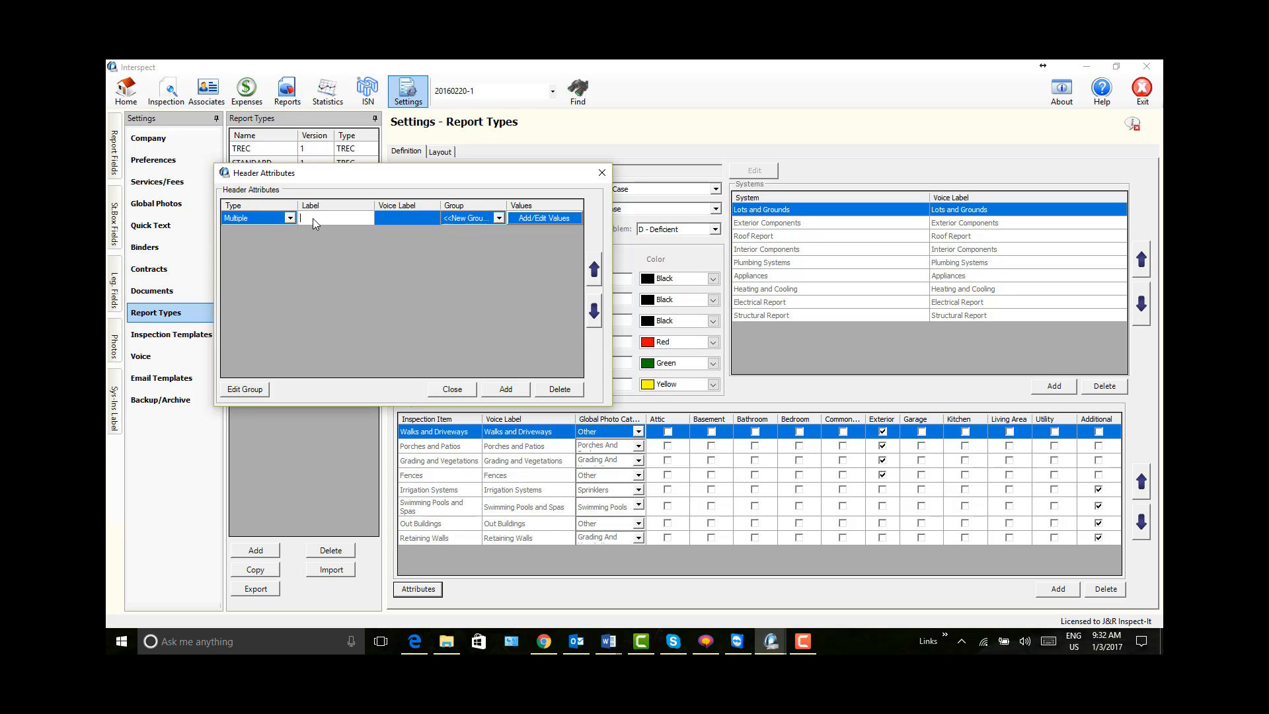
{"action": "type", "text": "Walks"}
{"action": "key", "text": "Return"}
- Assign the Walks attribute to the existing Walks group and accept its list of values
{"action": "left_click", "coordinate": [497, 217]}
{"action": "left_click", "coordinate": [499, 219]}
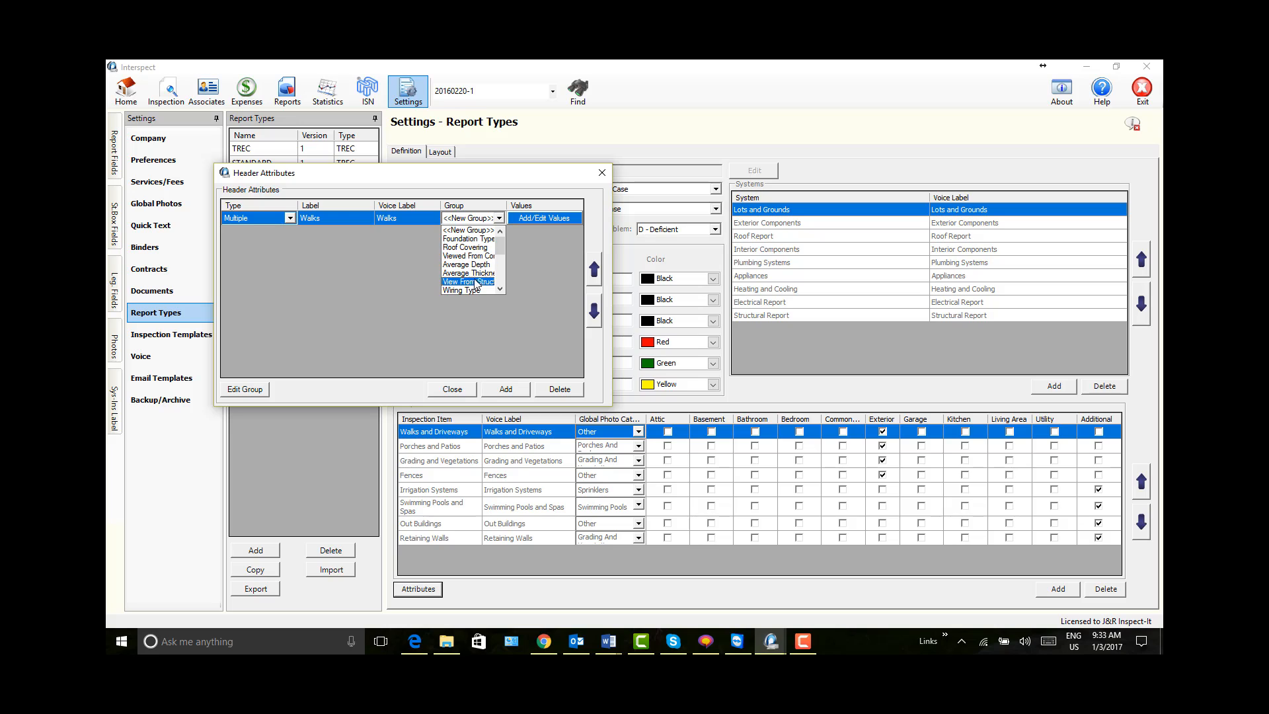
{"action": "left_click", "coordinate": [500, 289]}
{"action": "left_click", "coordinate": [500, 289]}
{"action": "left_click", "coordinate": [500, 289]}
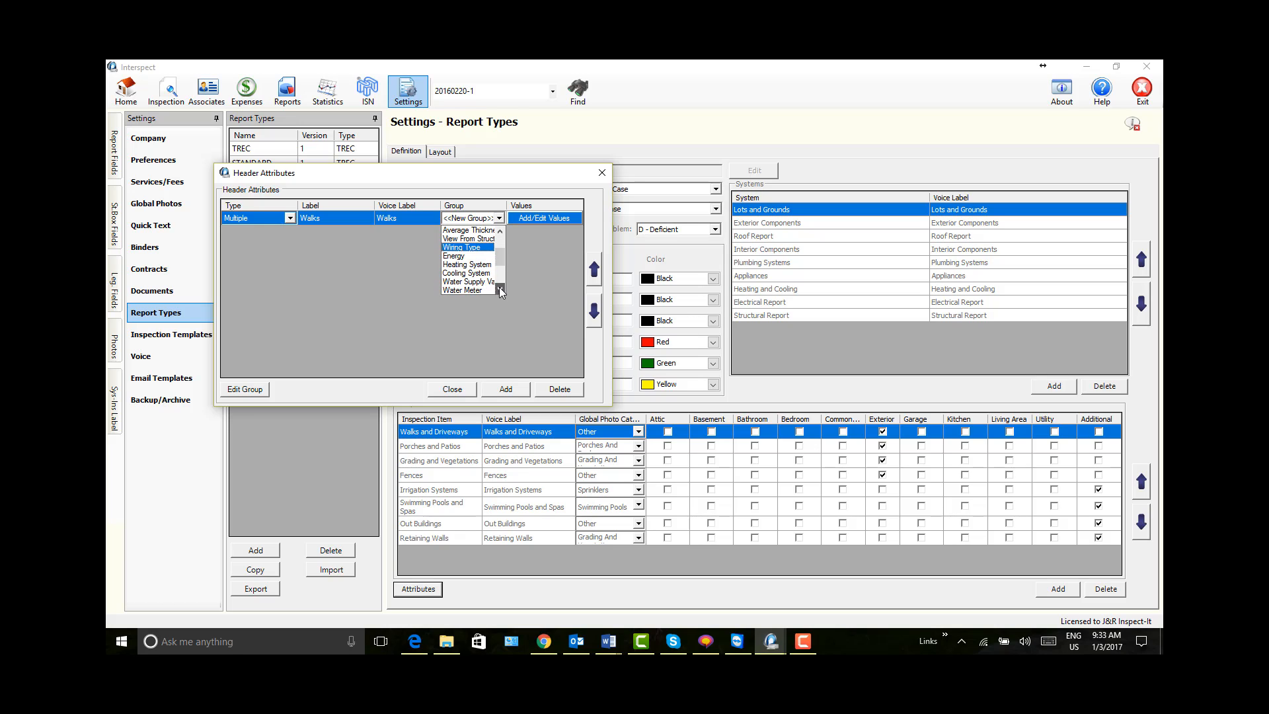
{"action": "left_click", "coordinate": [499, 289]}
{"action": "left_click", "coordinate": [500, 290]}
{"action": "left_click", "coordinate": [500, 290]}
{"action": "left_click", "coordinate": [499, 289]}
{"action": "left_click", "coordinate": [500, 290]}
{"action": "left_click", "coordinate": [500, 289]}
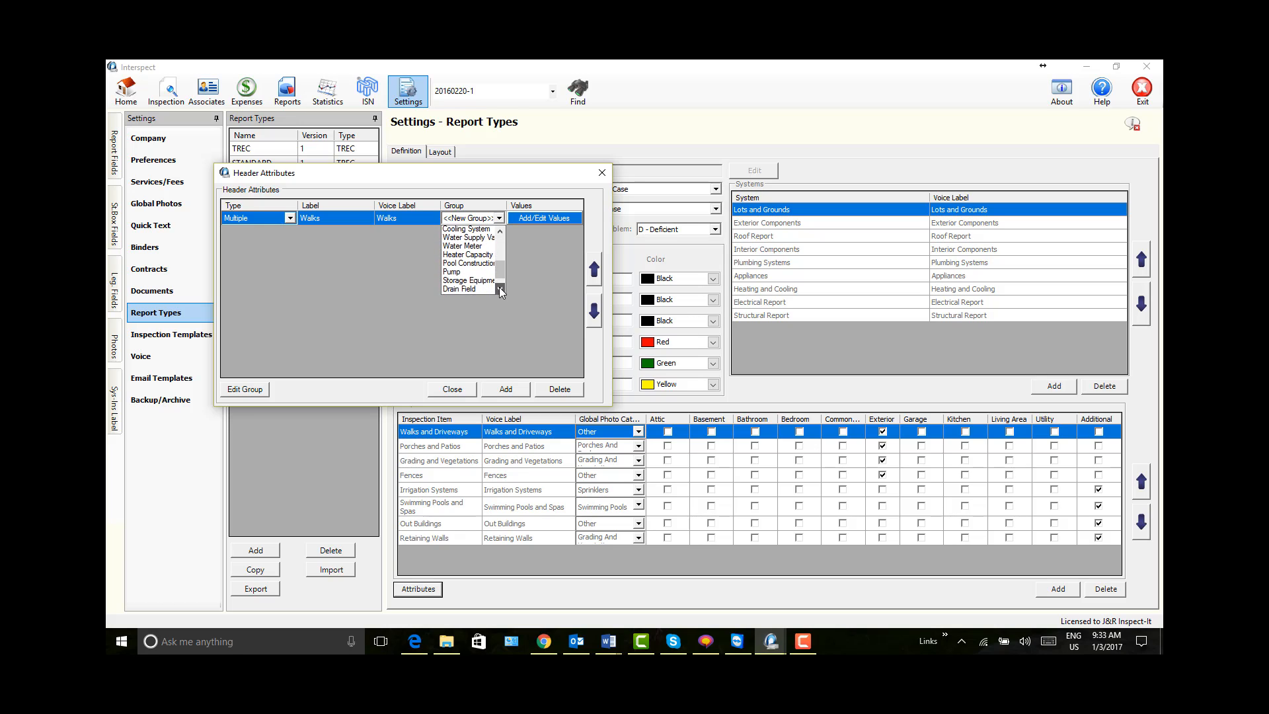
{"action": "left_click", "coordinate": [500, 290]}
{"action": "left_click", "coordinate": [500, 289]}
{"action": "left_click", "coordinate": [499, 290]}
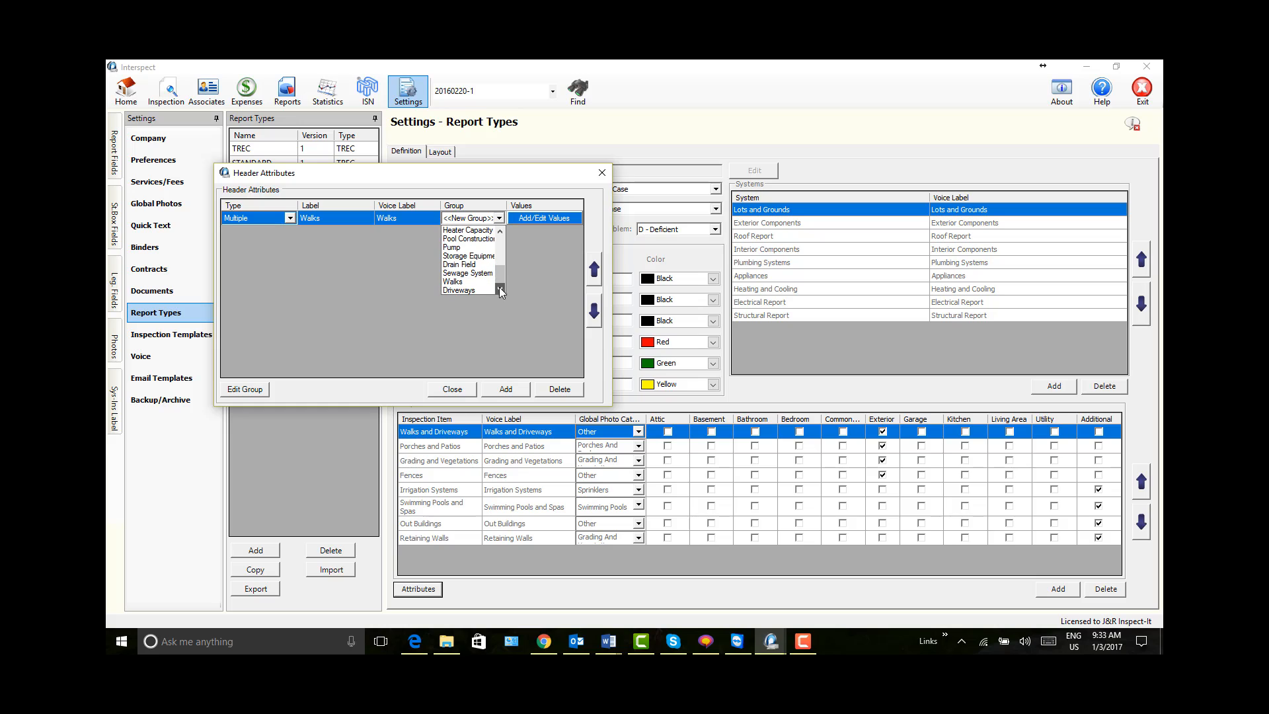
{"action": "left_click", "coordinate": [453, 281]}
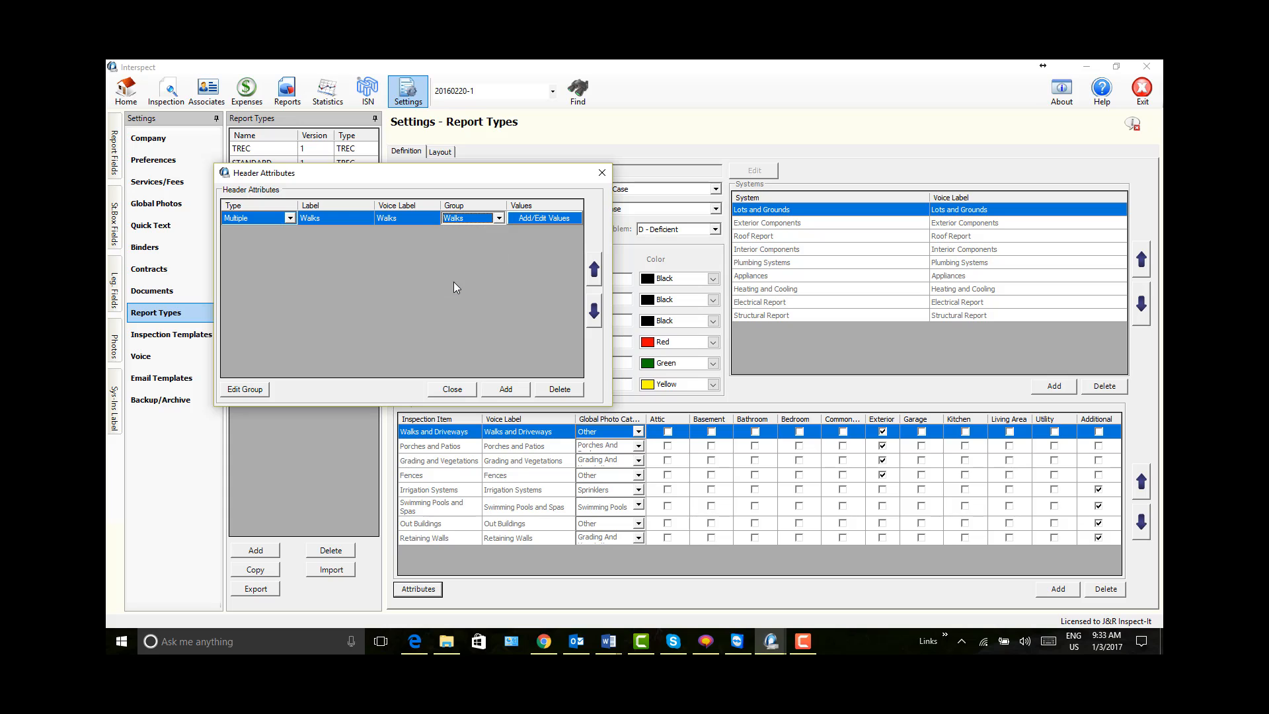
{"action": "left_click", "coordinate": [546, 219]}
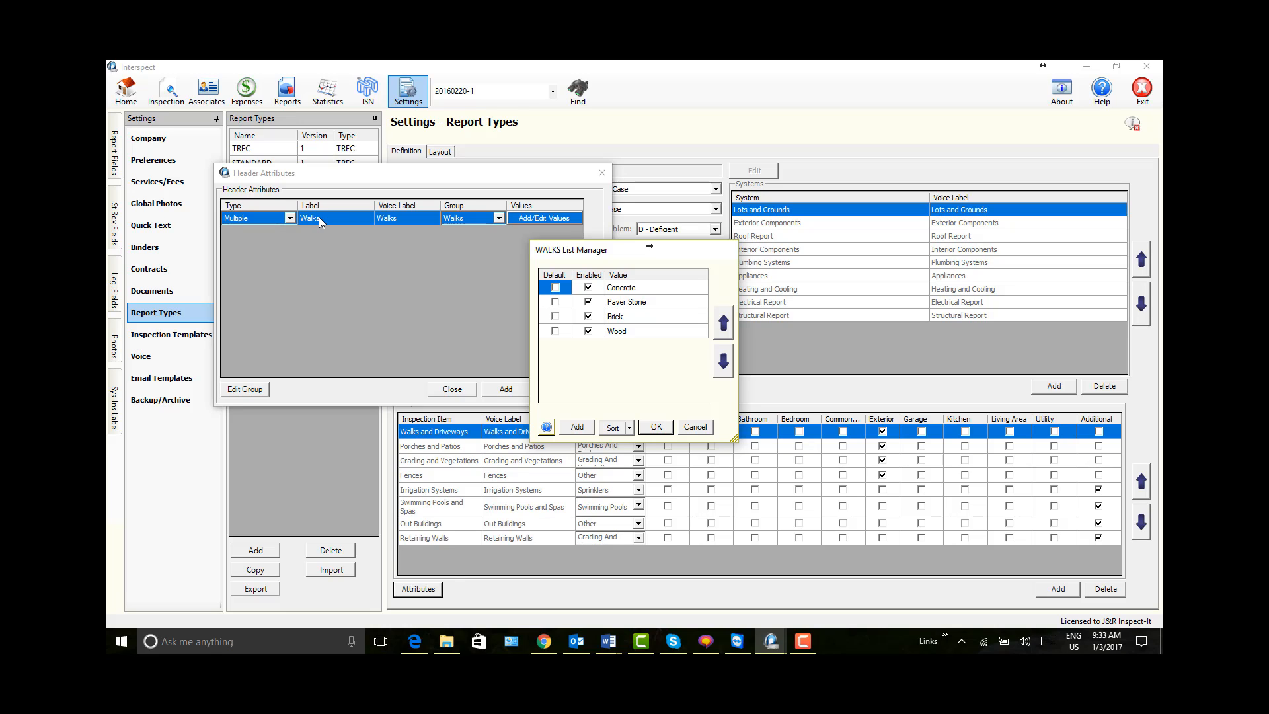
{"action": "left_click", "coordinate": [656, 428]}
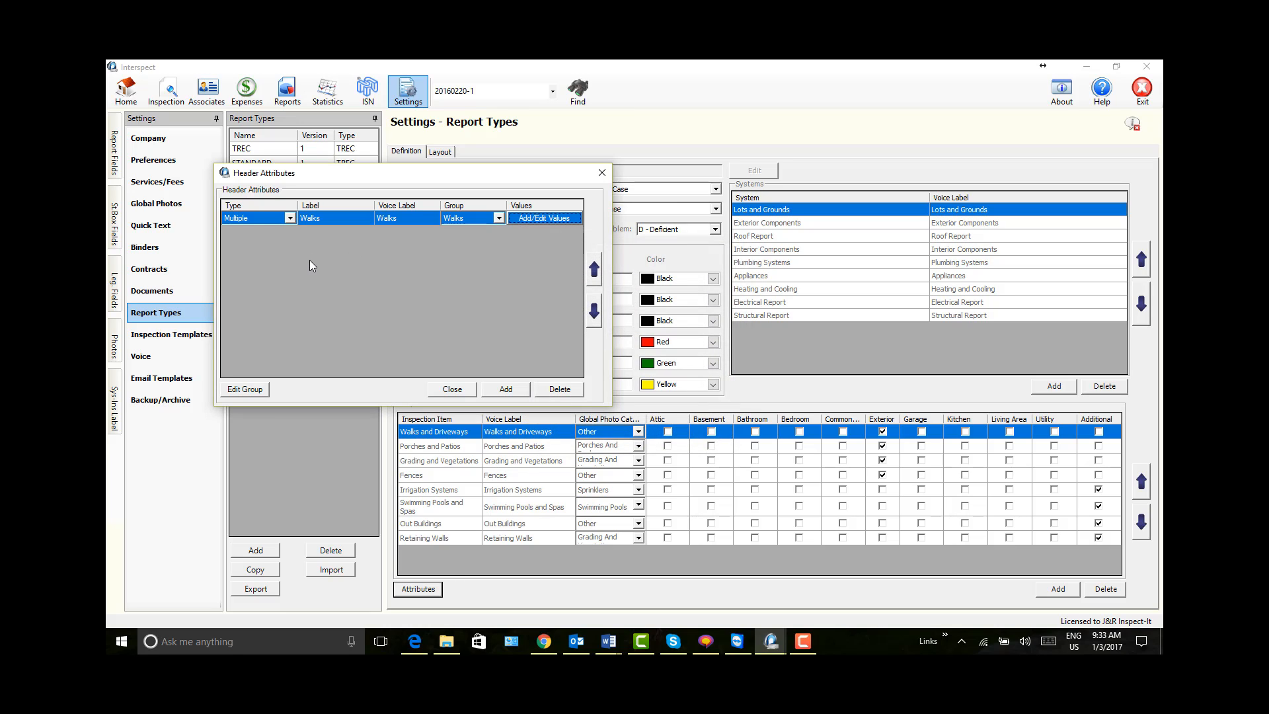
- Add a second header attribute of type Multiple, labelled Driveways
{"action": "left_click", "coordinate": [508, 390]}
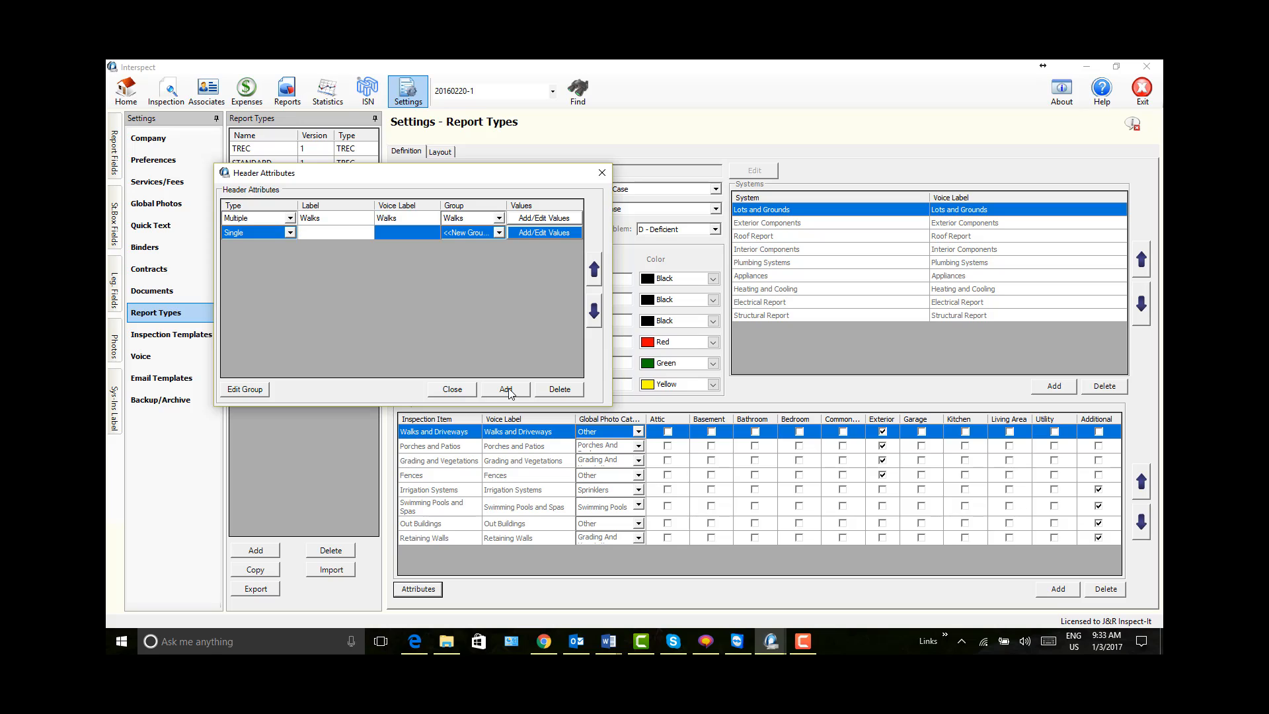
{"action": "type", "text": "D"}
{"action": "key", "text": "BackSpace"}
{"action": "left_click", "coordinate": [290, 235]}
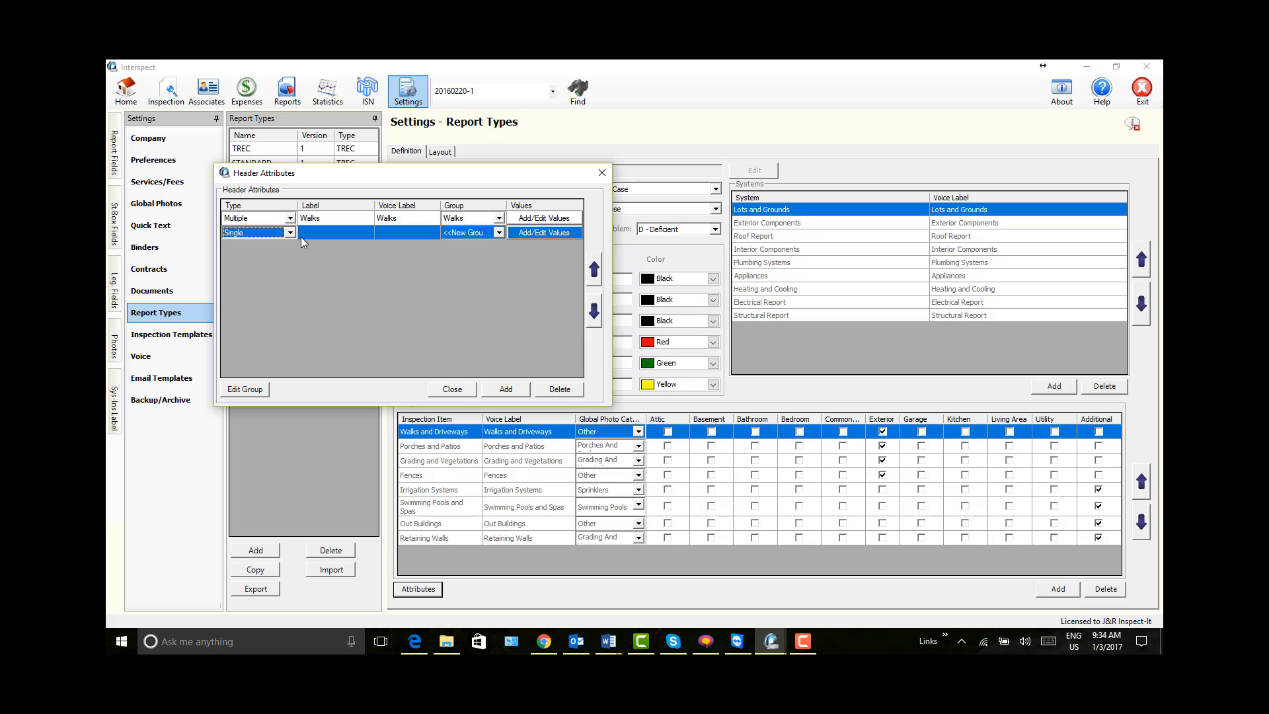
{"action": "left_click", "coordinate": [290, 233]}
{"action": "left_click", "coordinate": [307, 231]}
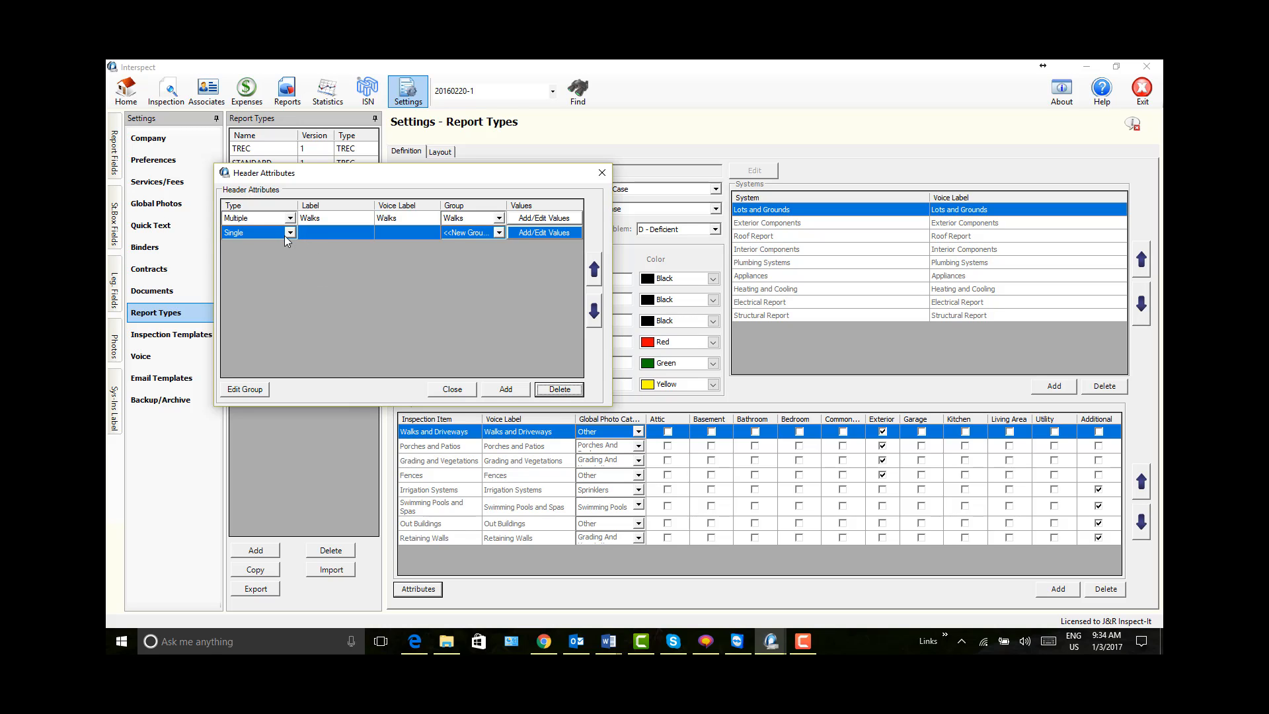
{"action": "type", "text": "Driveways"}
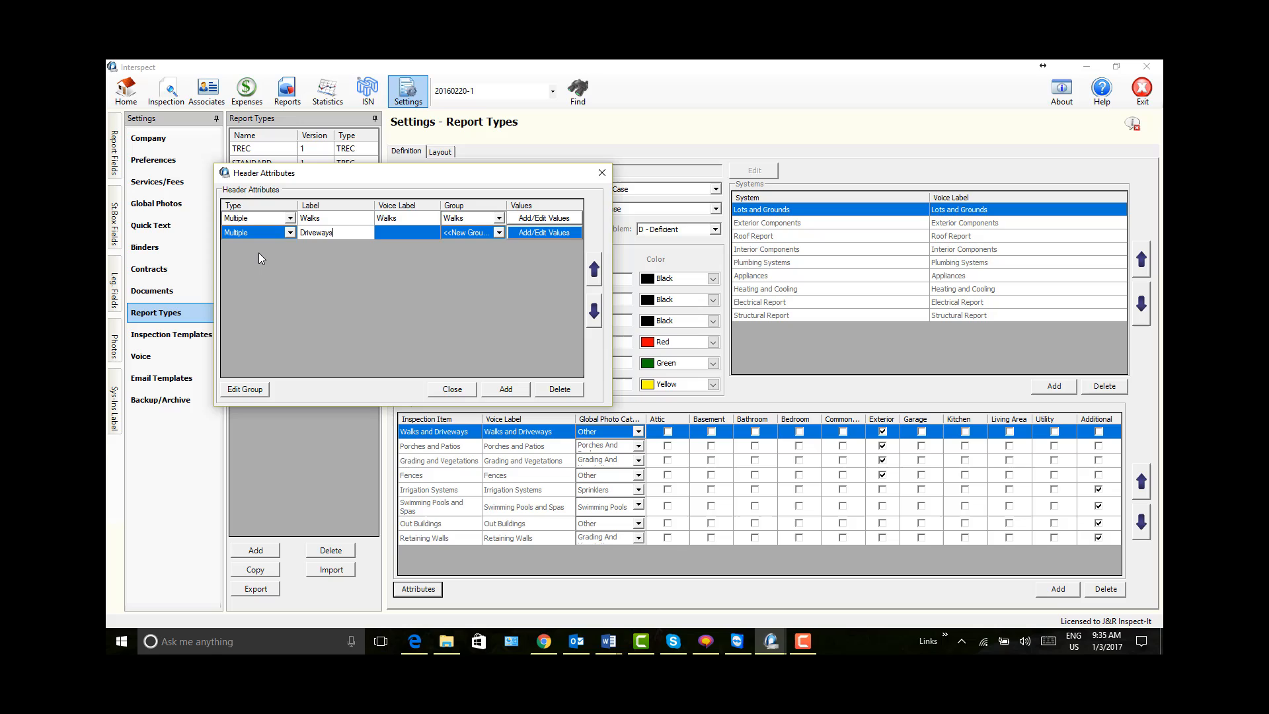
{"action": "key", "text": "Return"}
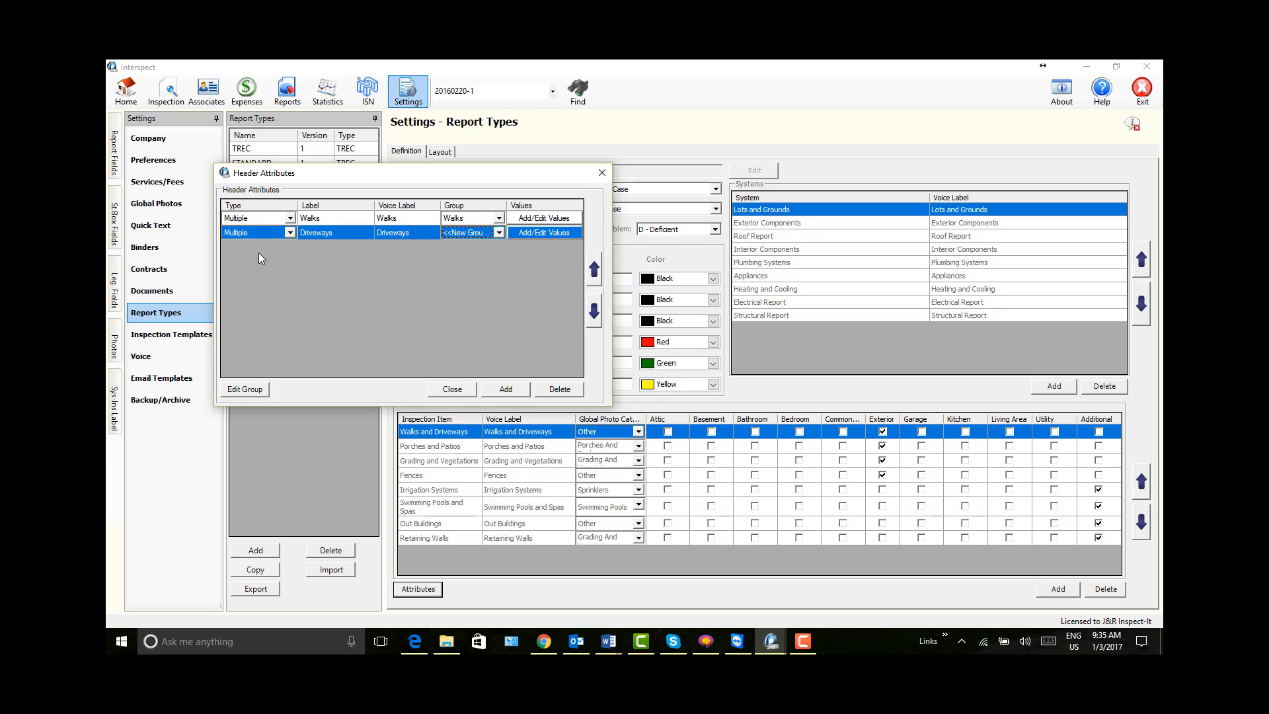
- Assign the Driveways attribute to the existing Driveways group, accept its list of values, and close the header attributes
{"action": "left_click", "coordinate": [499, 233]}
{"action": "left_click_drag", "start_coordinate": [500, 265], "coordinate": [497, 302]}
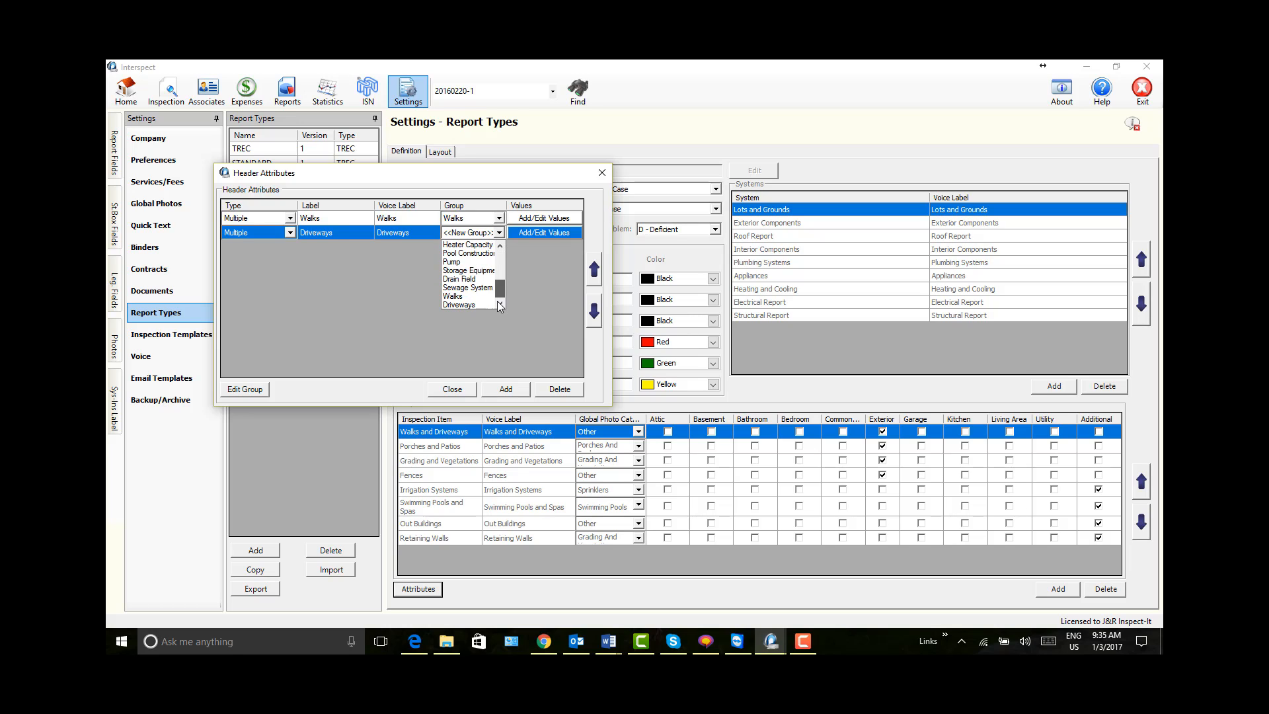
{"action": "left_click", "coordinate": [450, 305]}
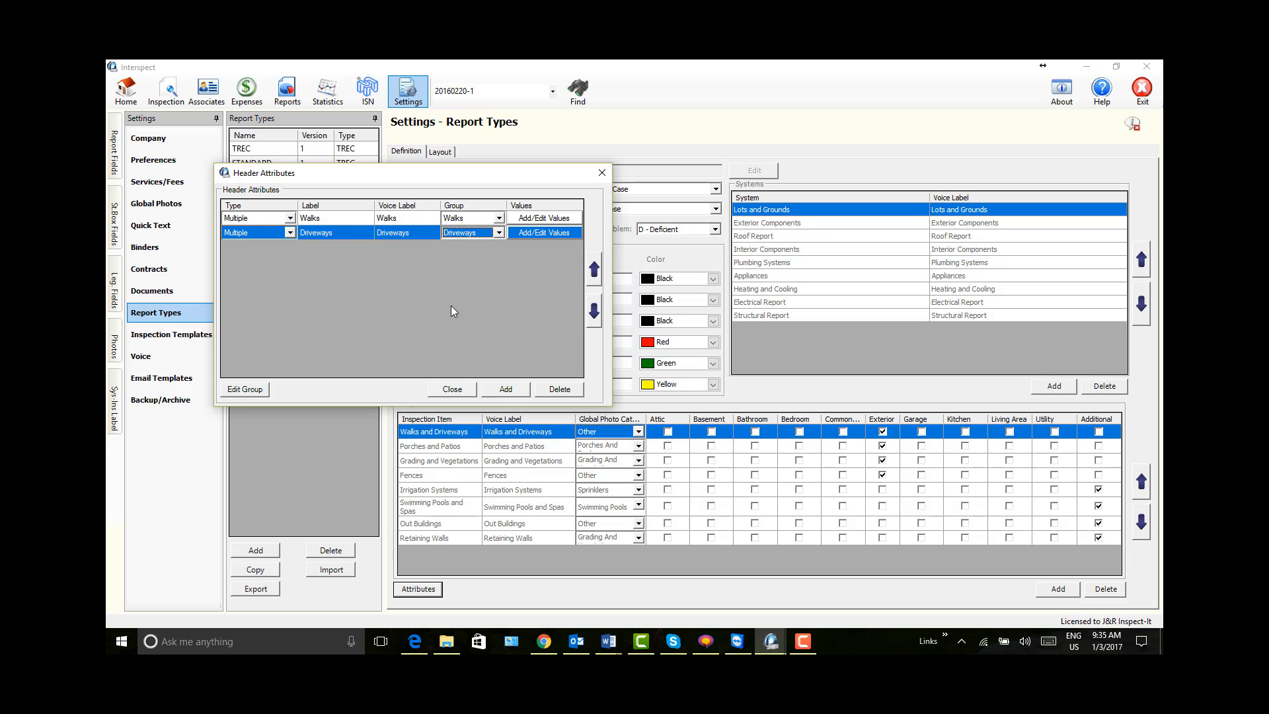
{"action": "left_click", "coordinate": [539, 236]}
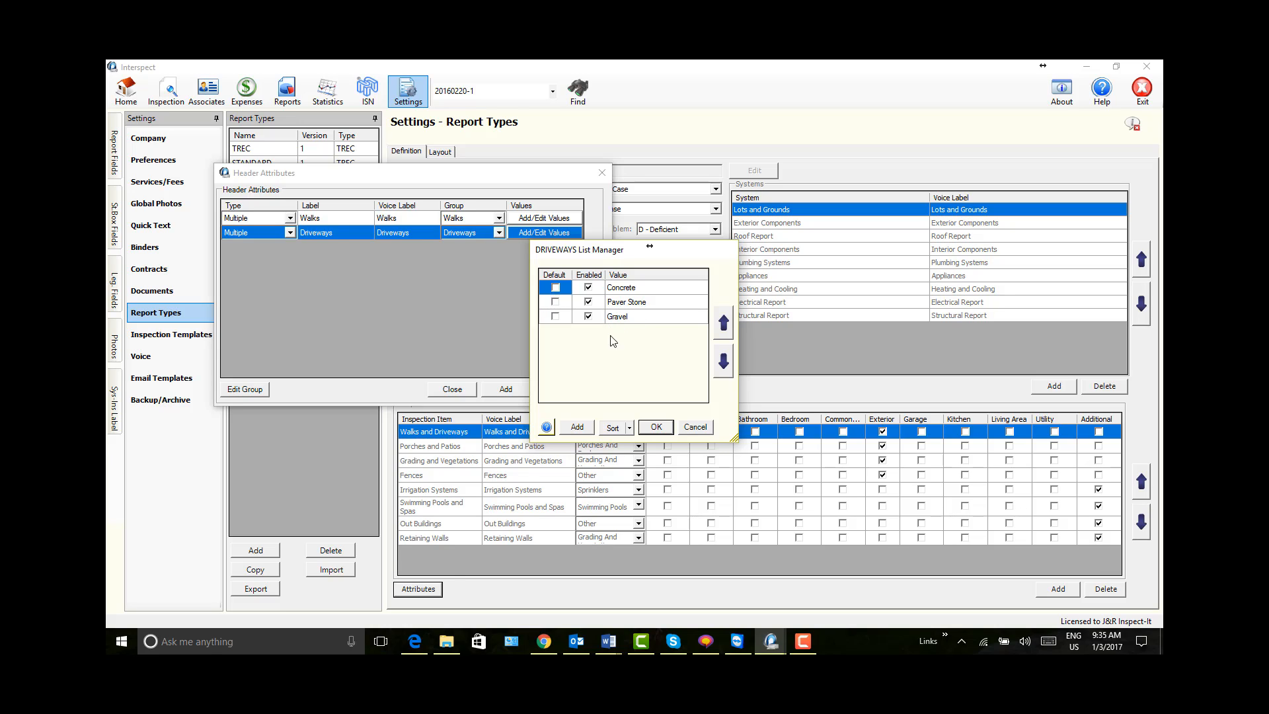
{"action": "left_click", "coordinate": [656, 427]}
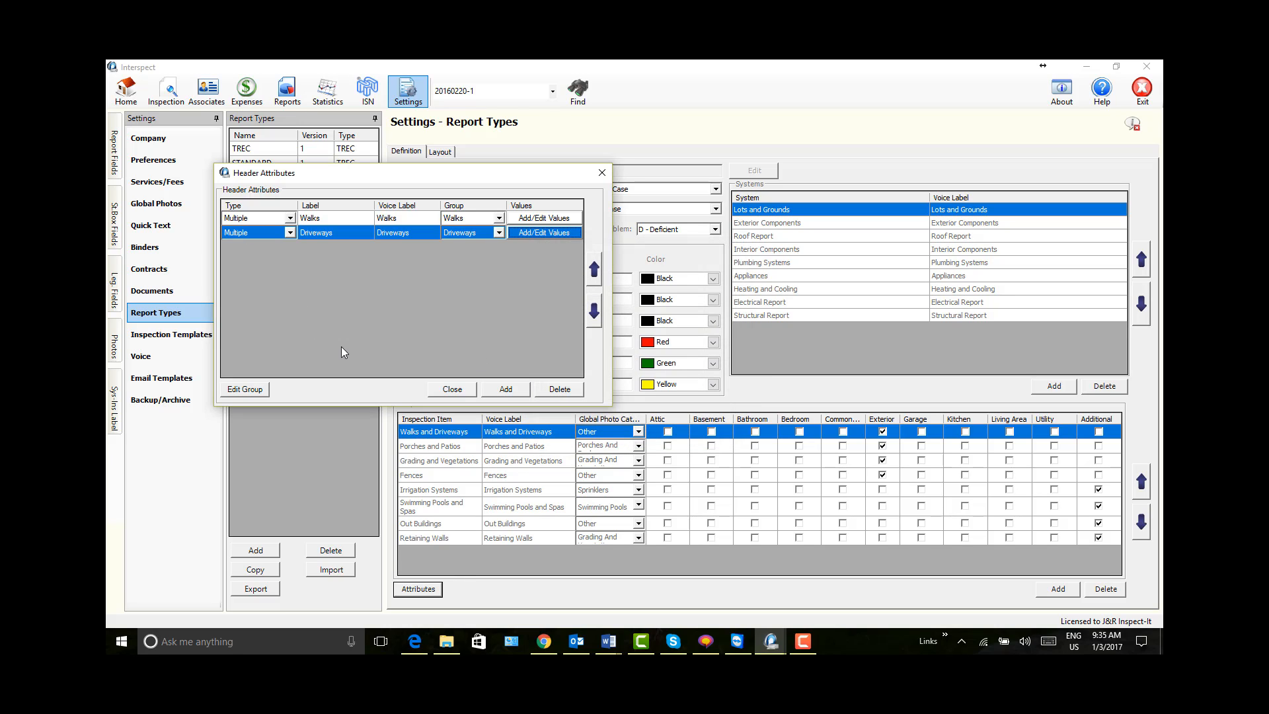
{"action": "left_click", "coordinate": [444, 390]}
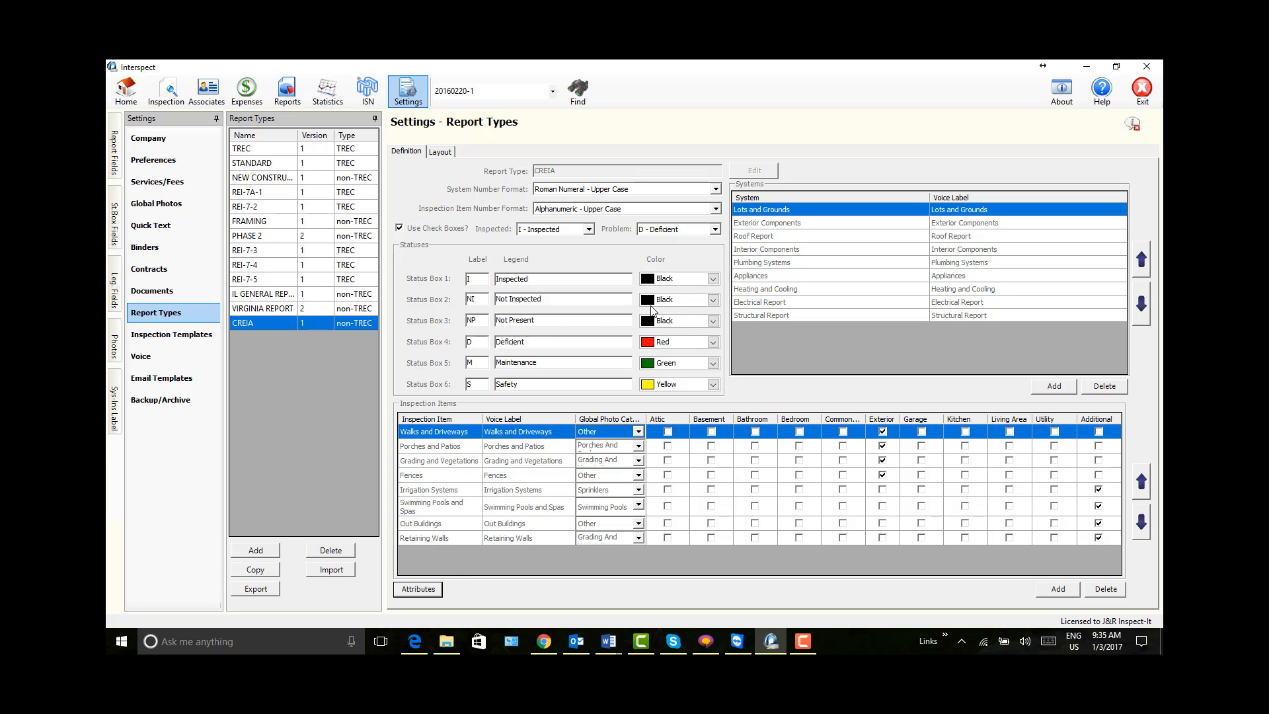
- Add a Single-type header attribute labelled Foundations to the Foundation Components item of the Structural Report system
{"action": "left_click", "coordinate": [754, 316]}
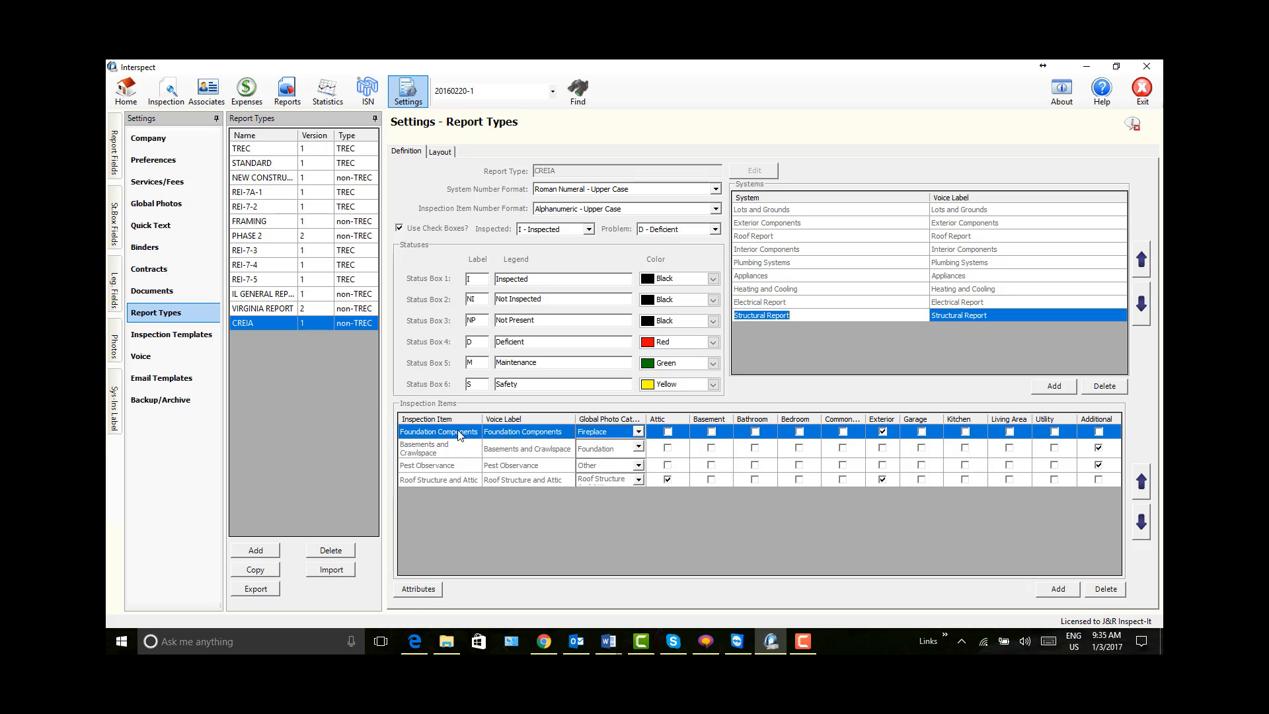
{"action": "left_click", "coordinate": [419, 588]}
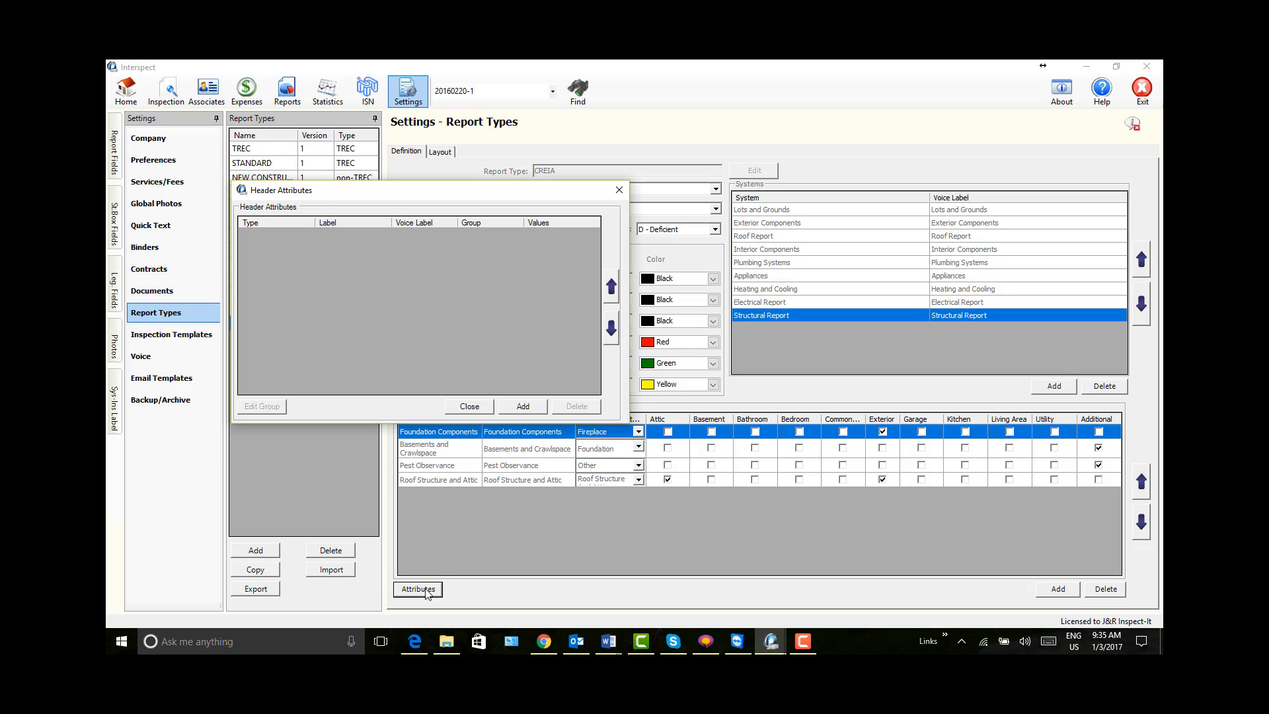
{"action": "left_click", "coordinate": [525, 407]}
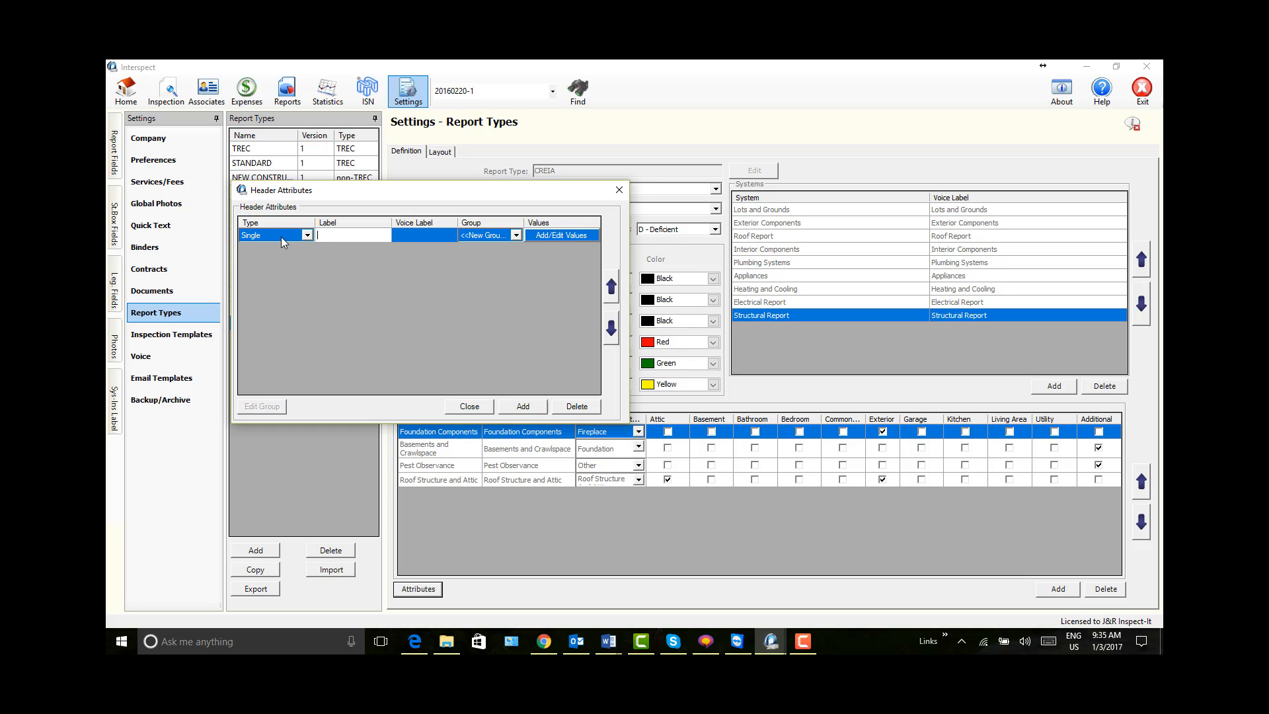
{"action": "type", "text": "Foundations"}
{"action": "key", "text": "Tab"}
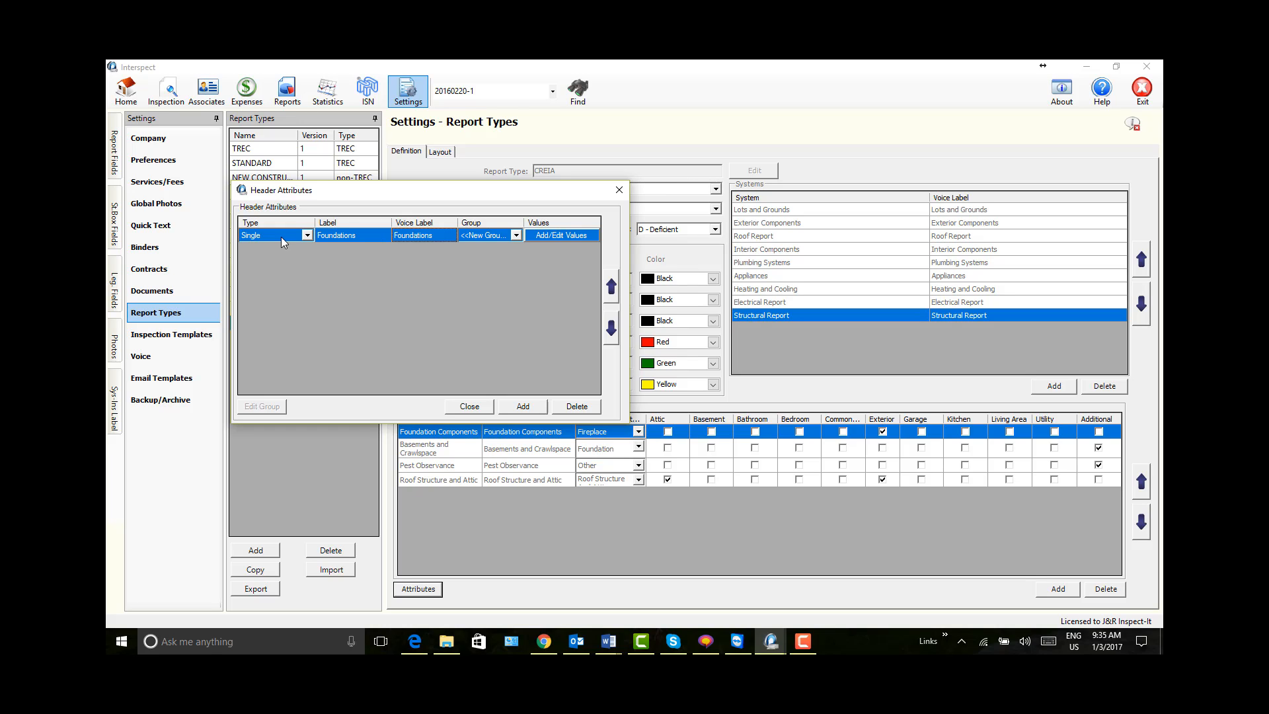
- Assign the Foundations attribute to the existing Foundation Type group and open its list of values
{"action": "left_click", "coordinate": [516, 235]}
{"action": "left_click", "coordinate": [517, 237]}
{"action": "left_click", "coordinate": [517, 238]}
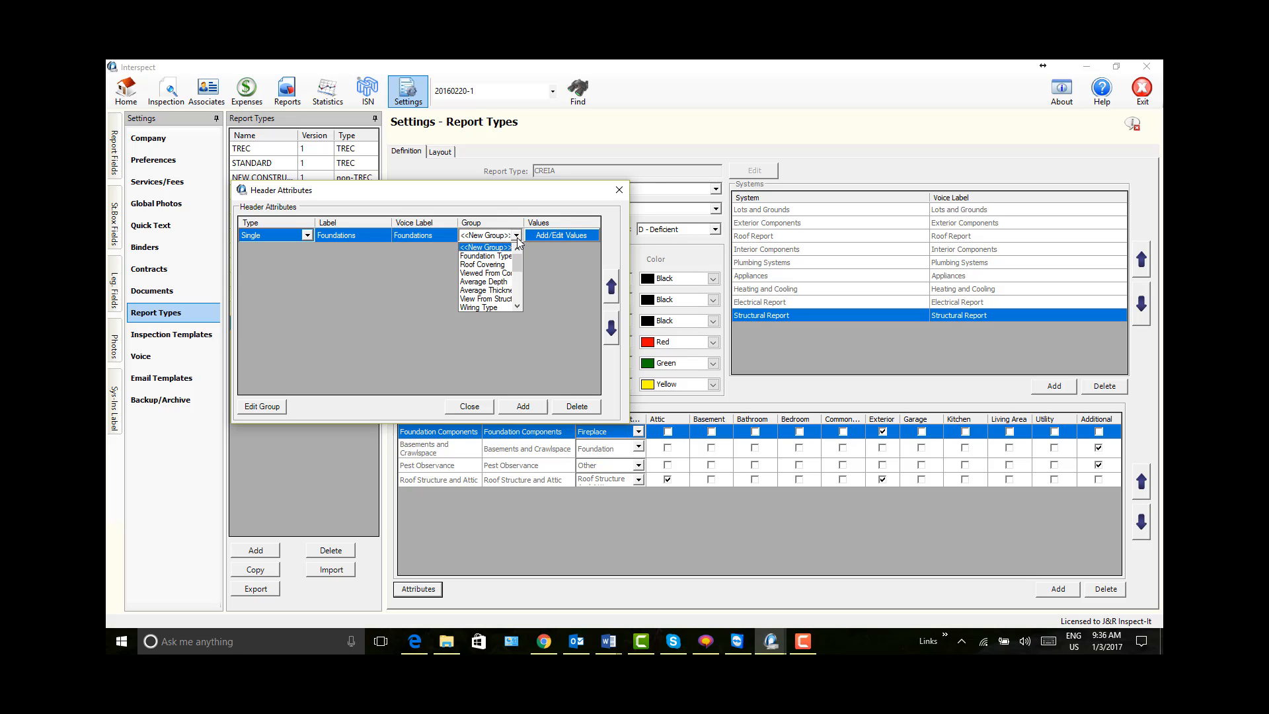
{"action": "left_click", "coordinate": [487, 256]}
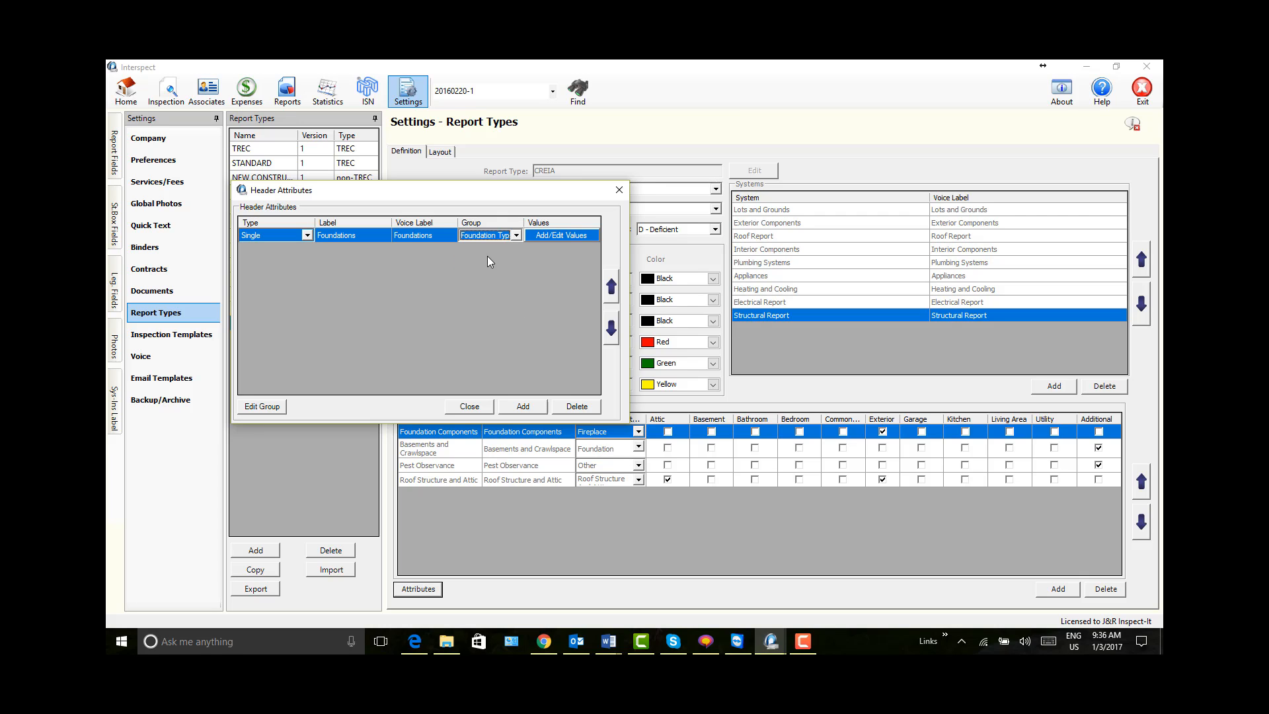
{"action": "left_click", "coordinate": [562, 237]}
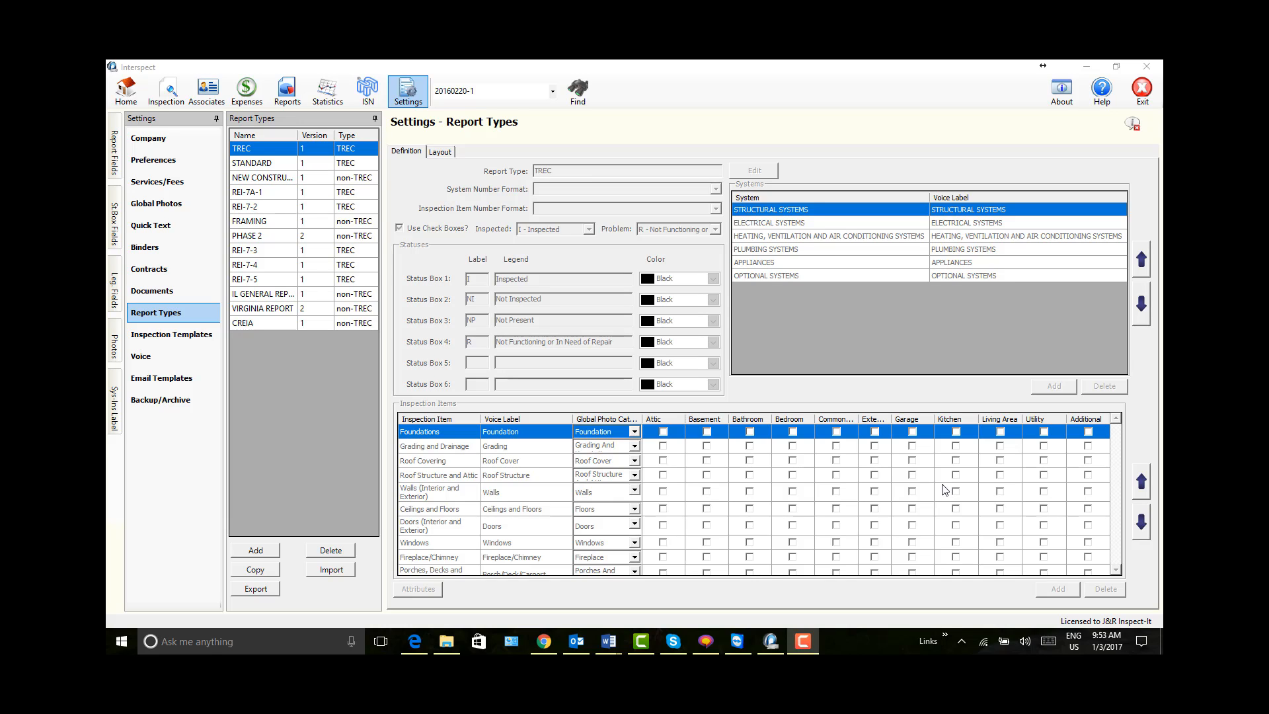
- Open the inspection template settings and check the Photos and Report Fields side panels
{"action": "left_click", "coordinate": [191, 335]}
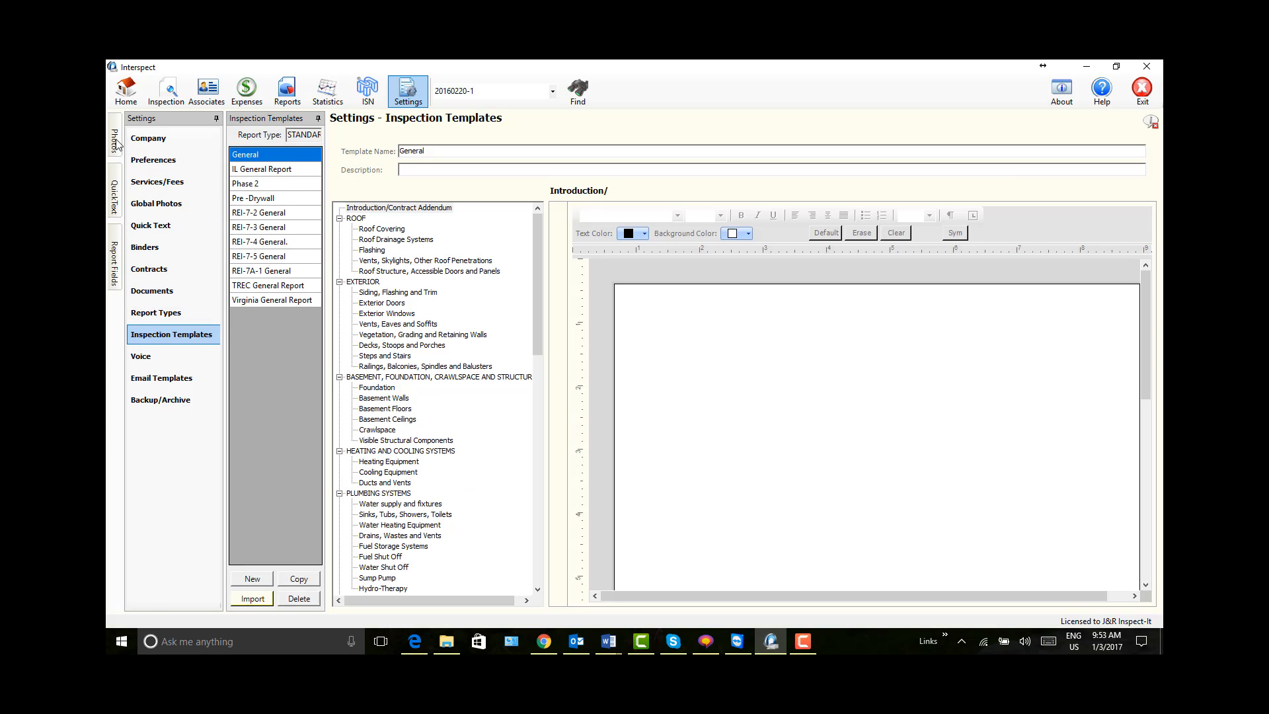
{"action": "mouse_move", "coordinate": [115, 145]}
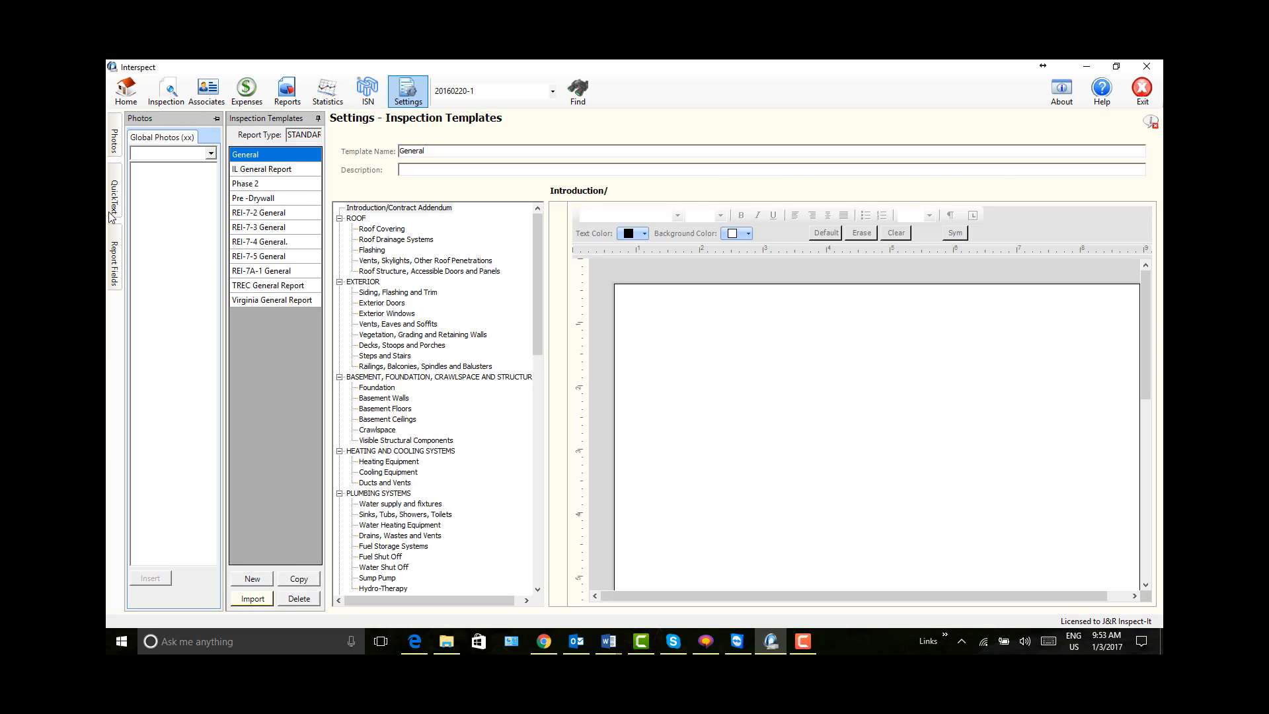
{"action": "mouse_move", "coordinate": [112, 264]}
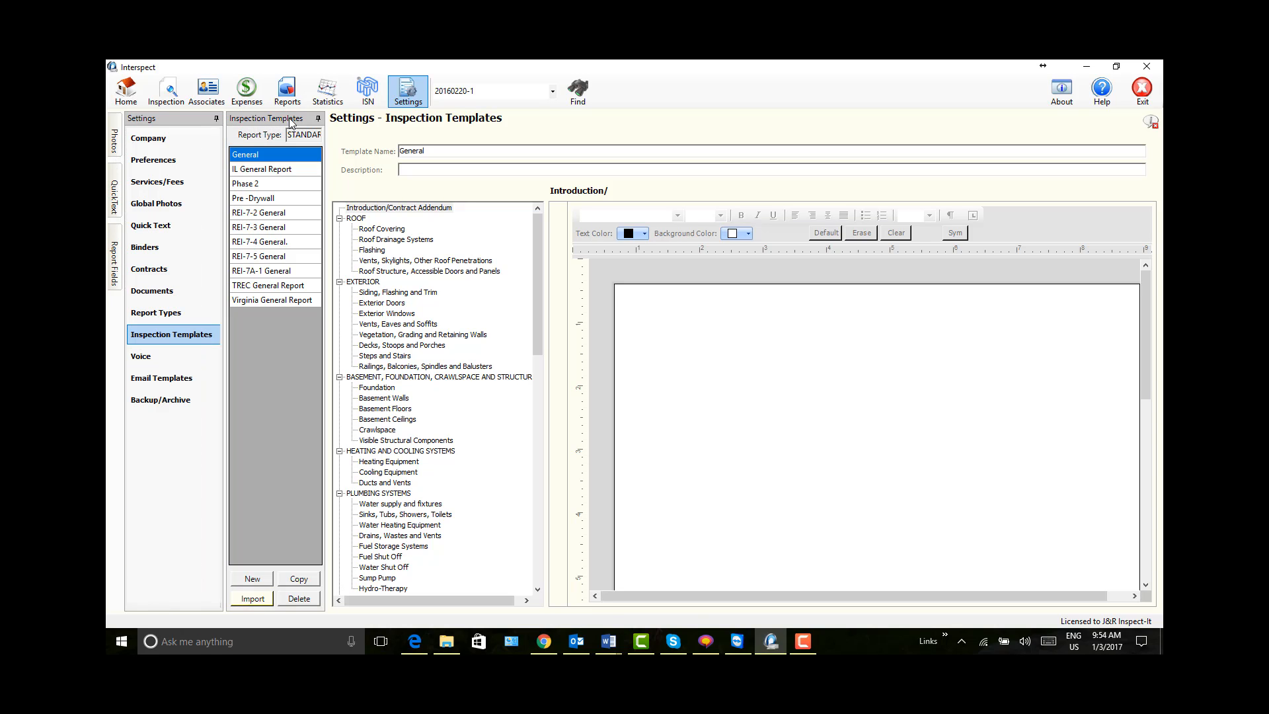
- Unpin the list of inspection templates and pin it back in place
{"action": "left_click", "coordinate": [318, 118]}
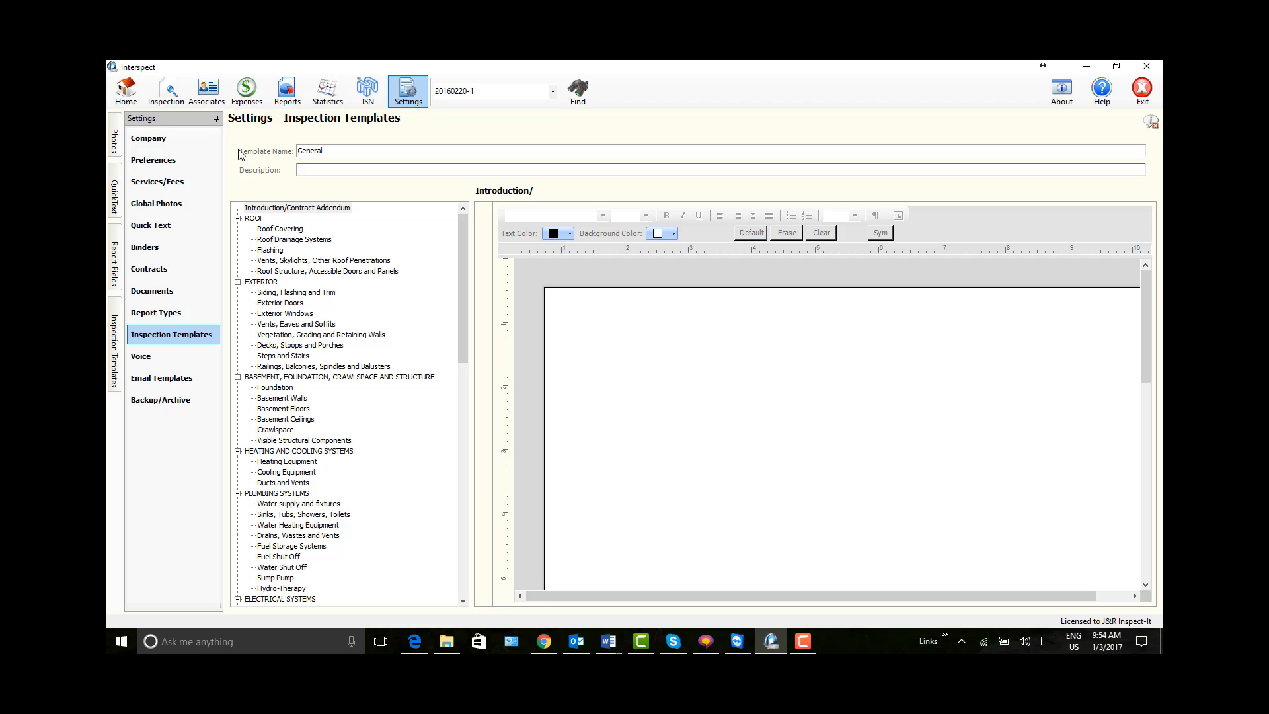
{"action": "mouse_move", "coordinate": [114, 348]}
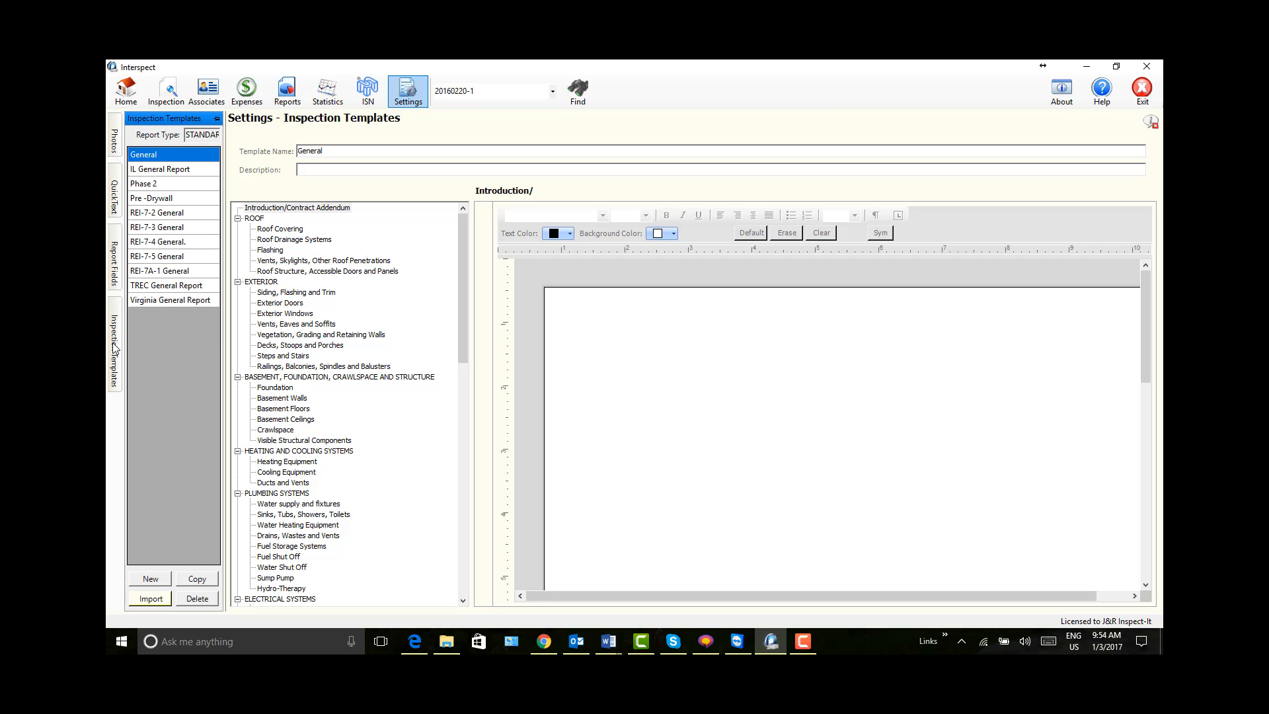
{"action": "left_click", "coordinate": [216, 118]}
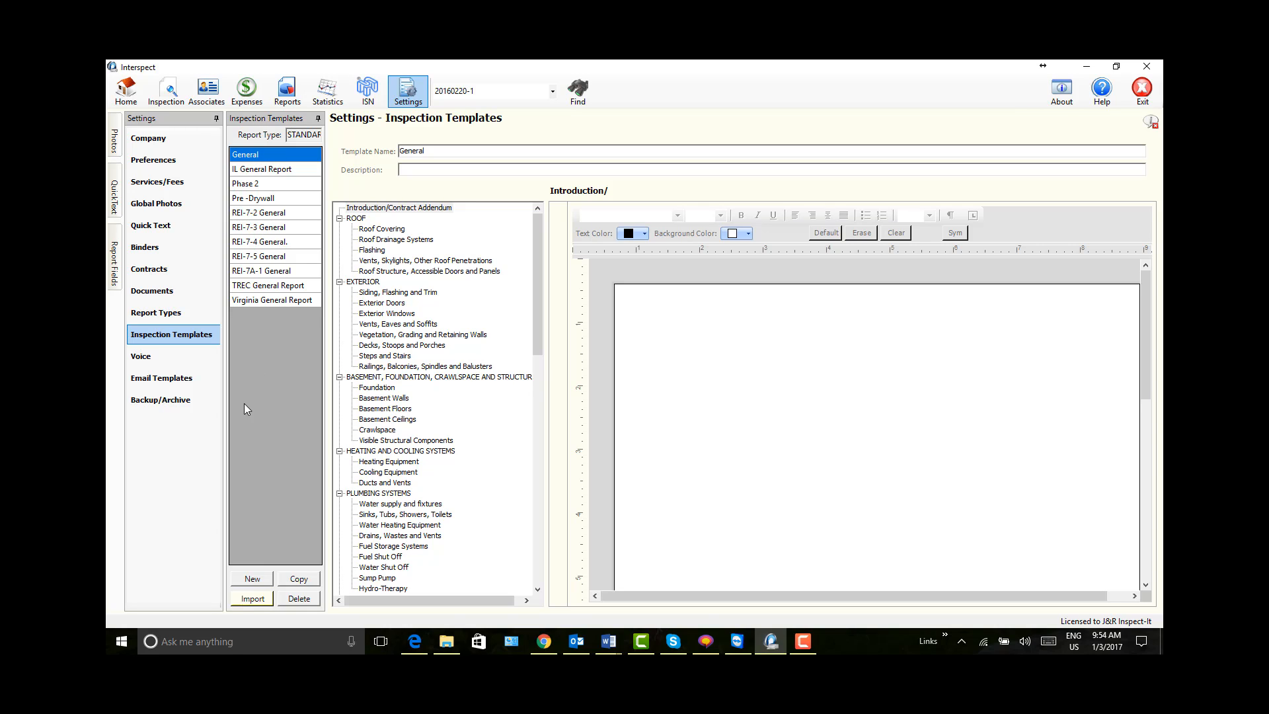
- Create a new inspection template named CREIA Version1 based on the CREIA report type
{"action": "left_click", "coordinate": [253, 579]}
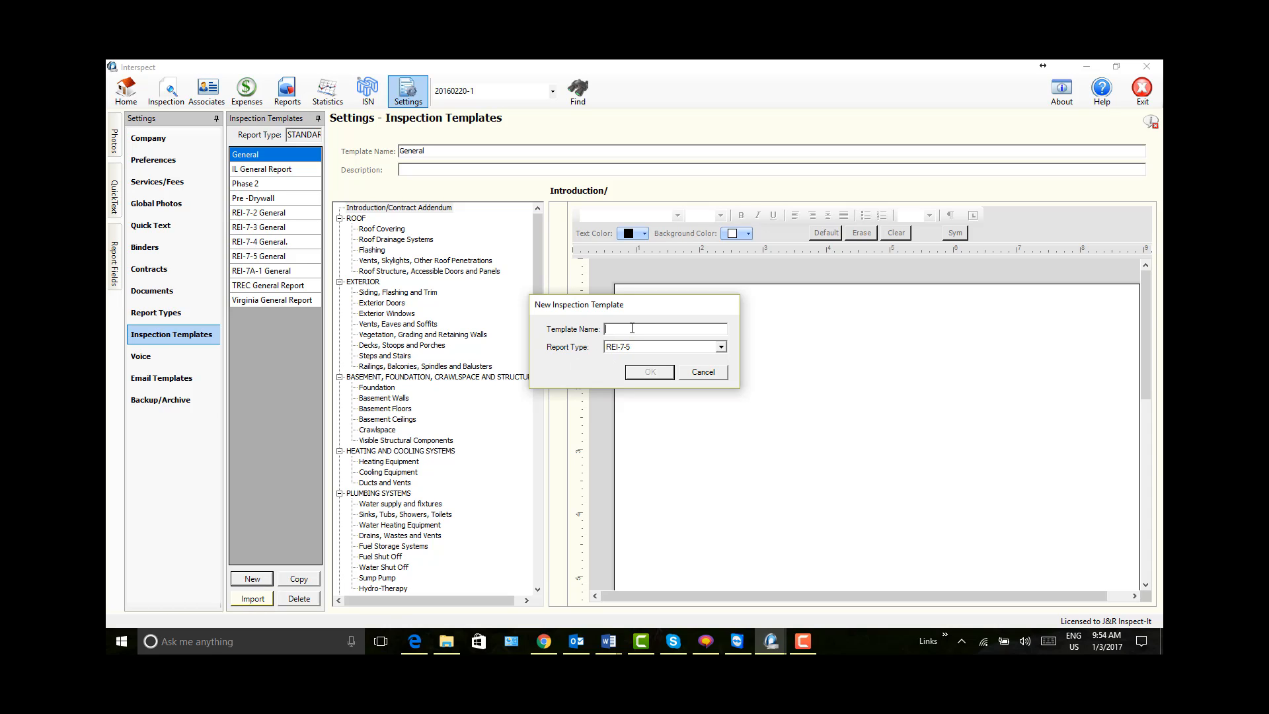
{"action": "type", "text": "CREIA Version1"}
{"action": "left_click", "coordinate": [721, 348]}
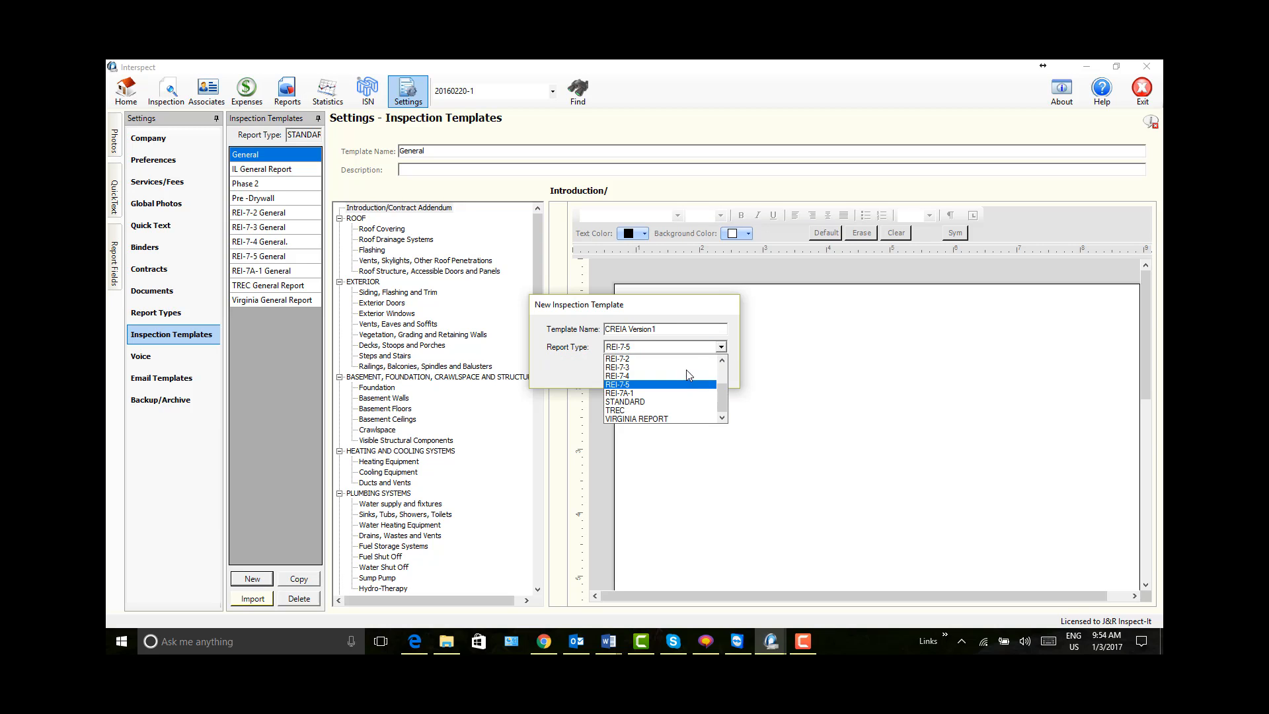
{"action": "scroll", "coordinate": [687, 375], "scroll_direction": "up", "scroll_amount": 2}
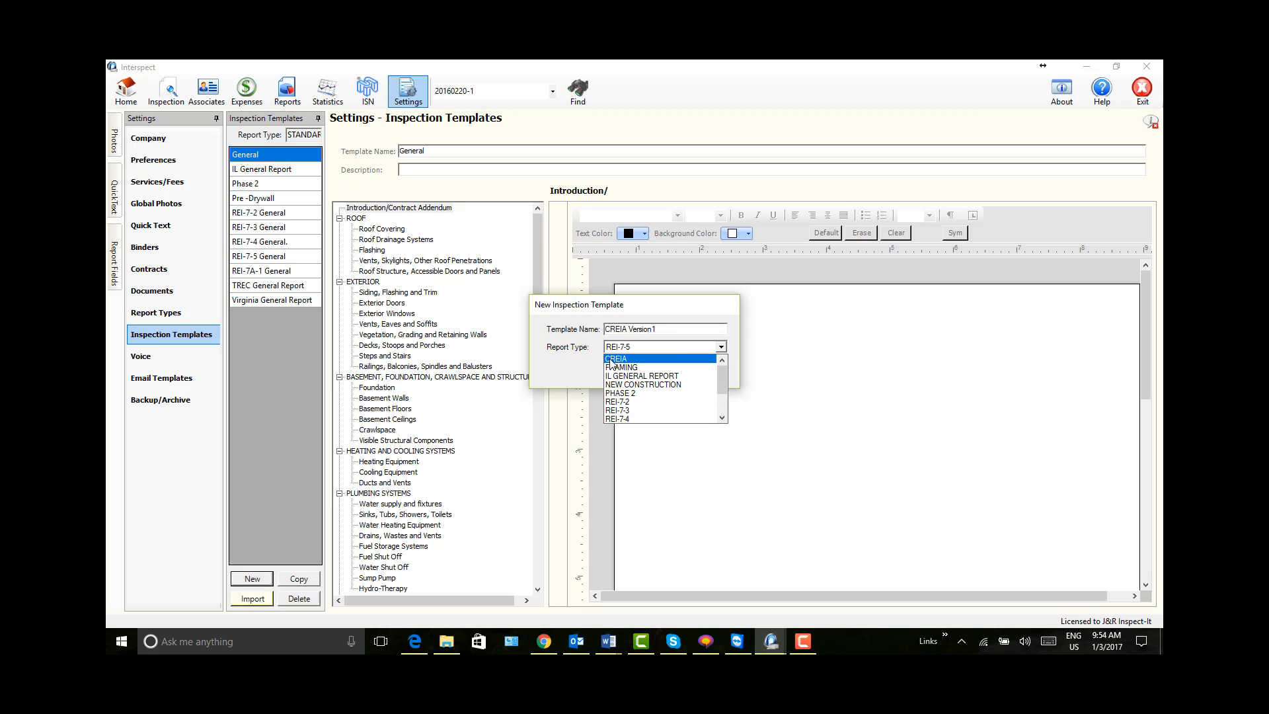
{"action": "left_click", "coordinate": [614, 361]}
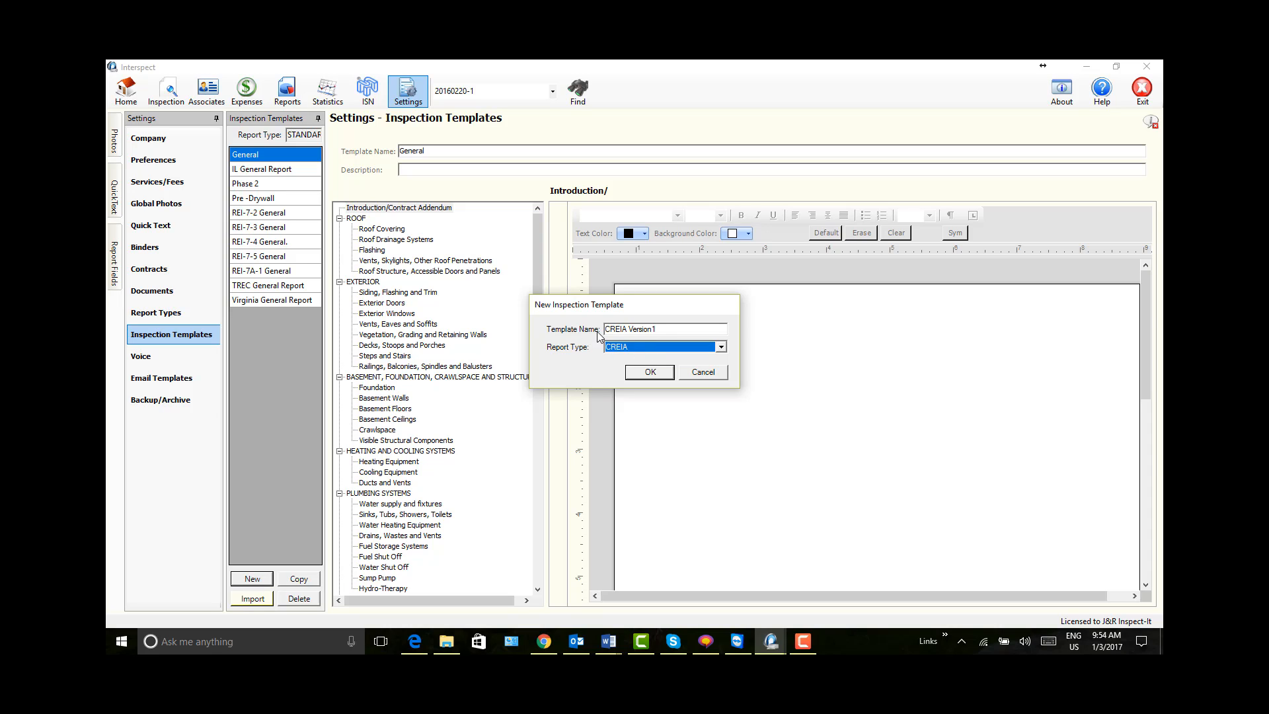
{"action": "left_click", "coordinate": [650, 373]}
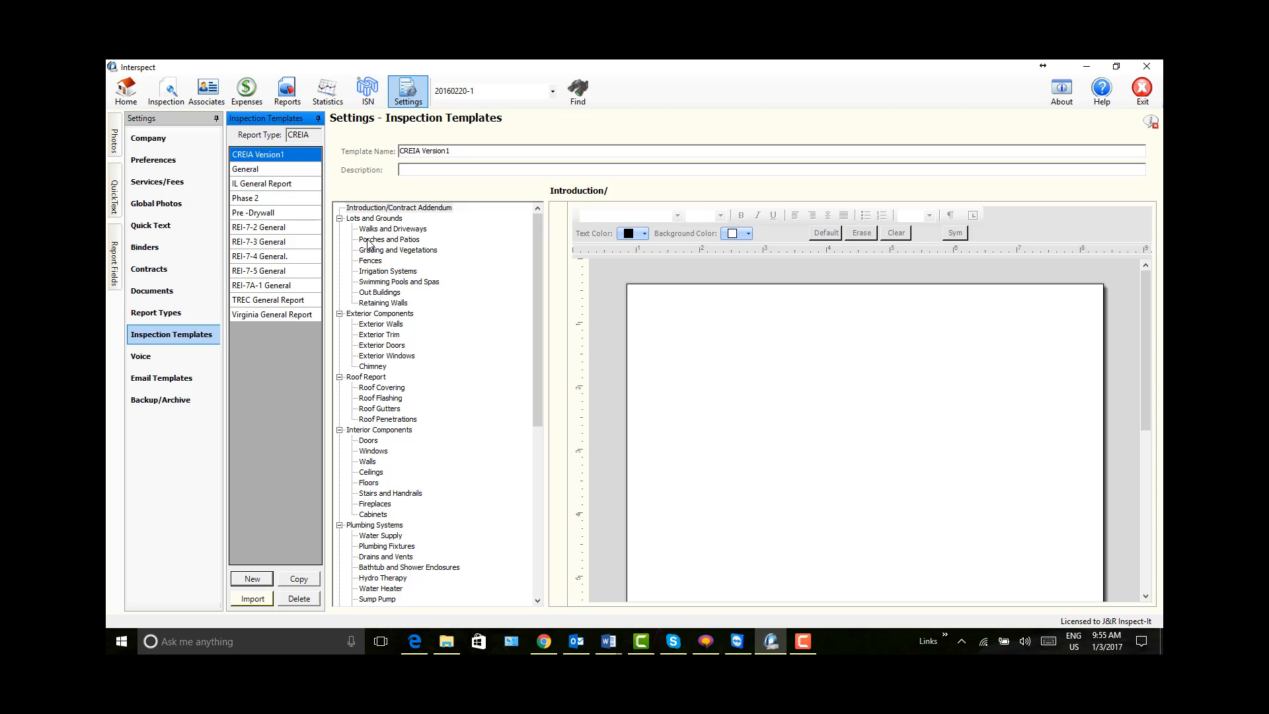
- Review the new template's systems and items, including the Lots and Grounds header and footer and the Walks and Driveways comments
{"action": "scroll", "coordinate": [384, 433], "scroll_direction": "down", "scroll_amount": 8}
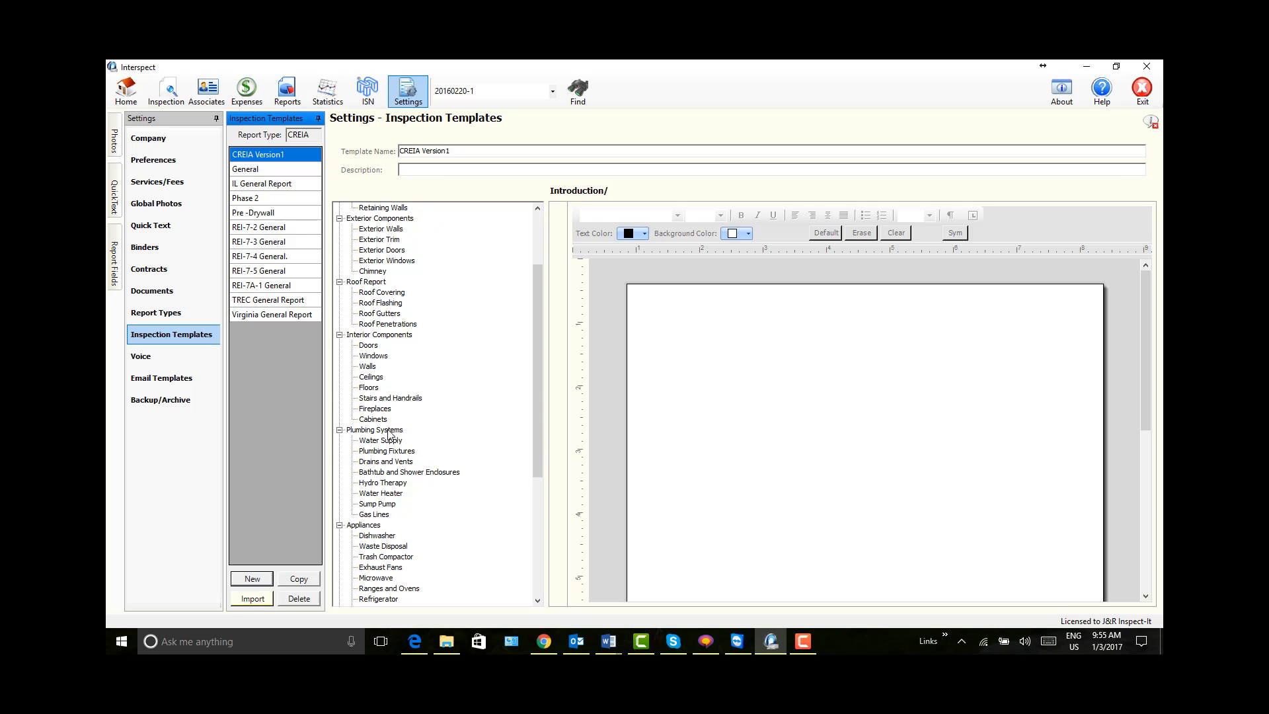
{"action": "scroll", "coordinate": [389, 434], "scroll_direction": "down", "scroll_amount": 3}
{"action": "scroll", "coordinate": [370, 397], "scroll_direction": "up", "scroll_amount": 11}
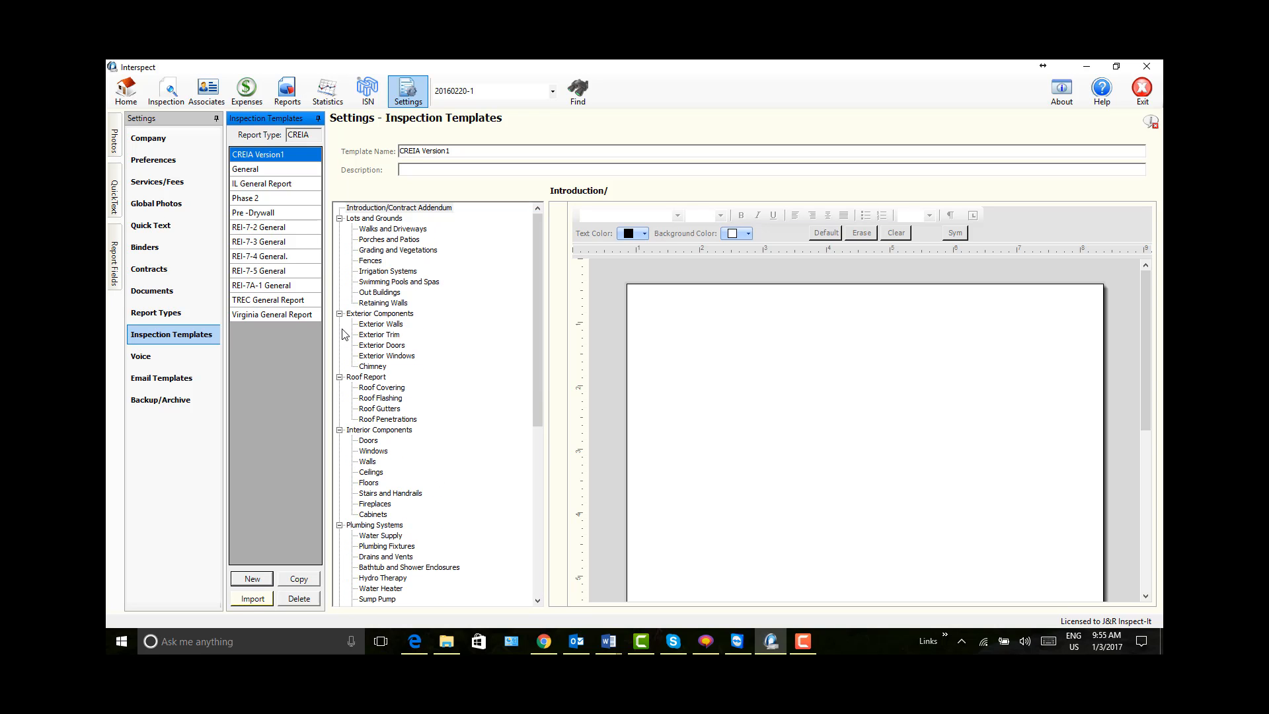
{"action": "left_click", "coordinate": [388, 220]}
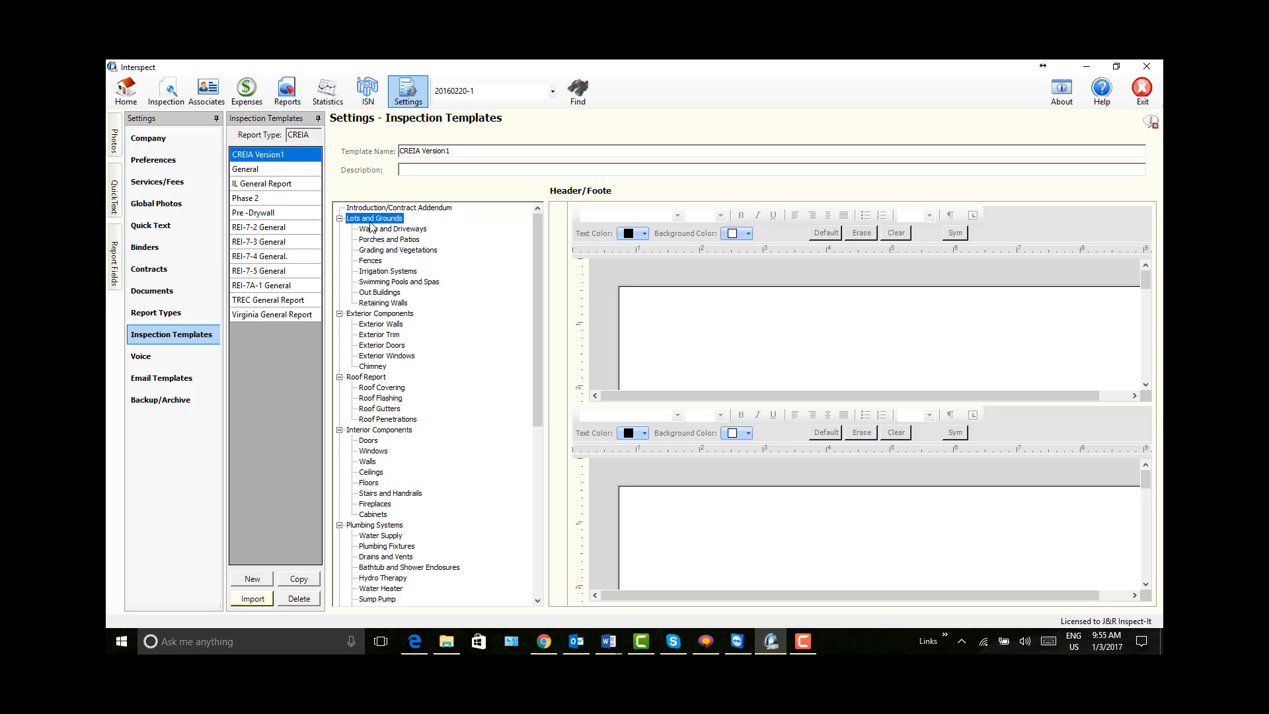
{"action": "left_click", "coordinate": [394, 231]}
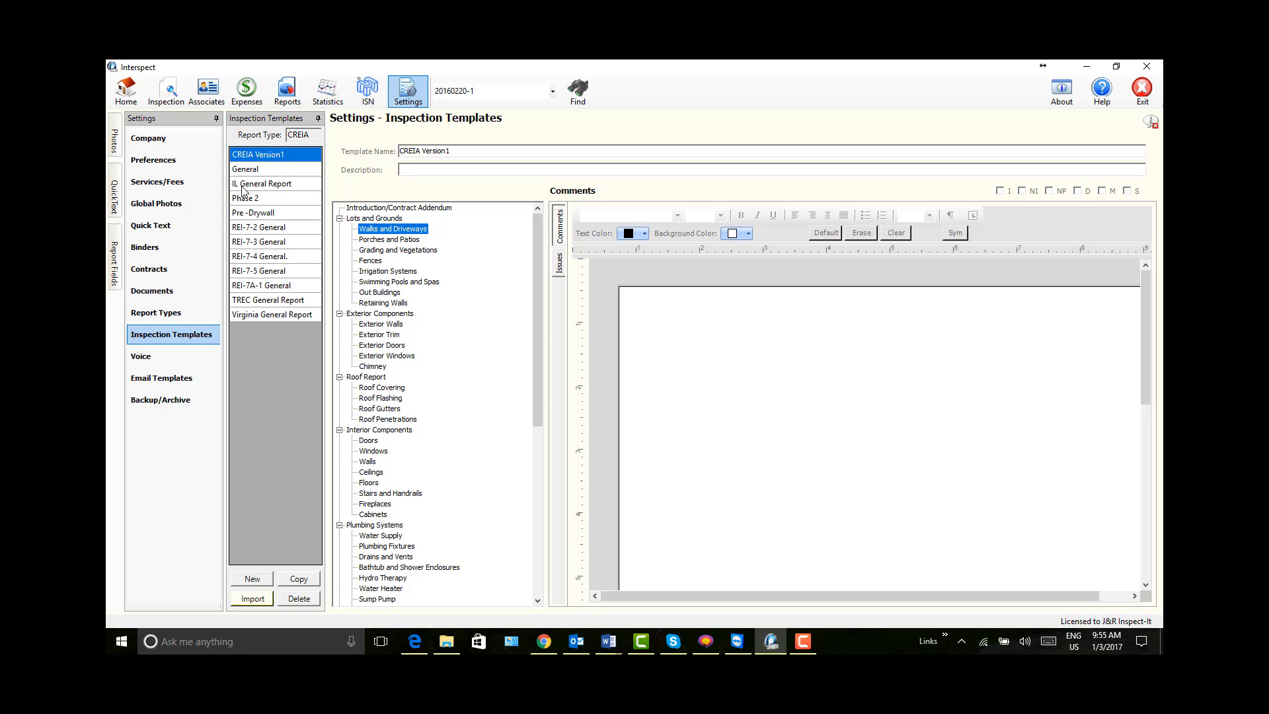
- Create a new inspection and change its inspection template to CREIA Version1
{"action": "left_click", "coordinate": [120, 92]}
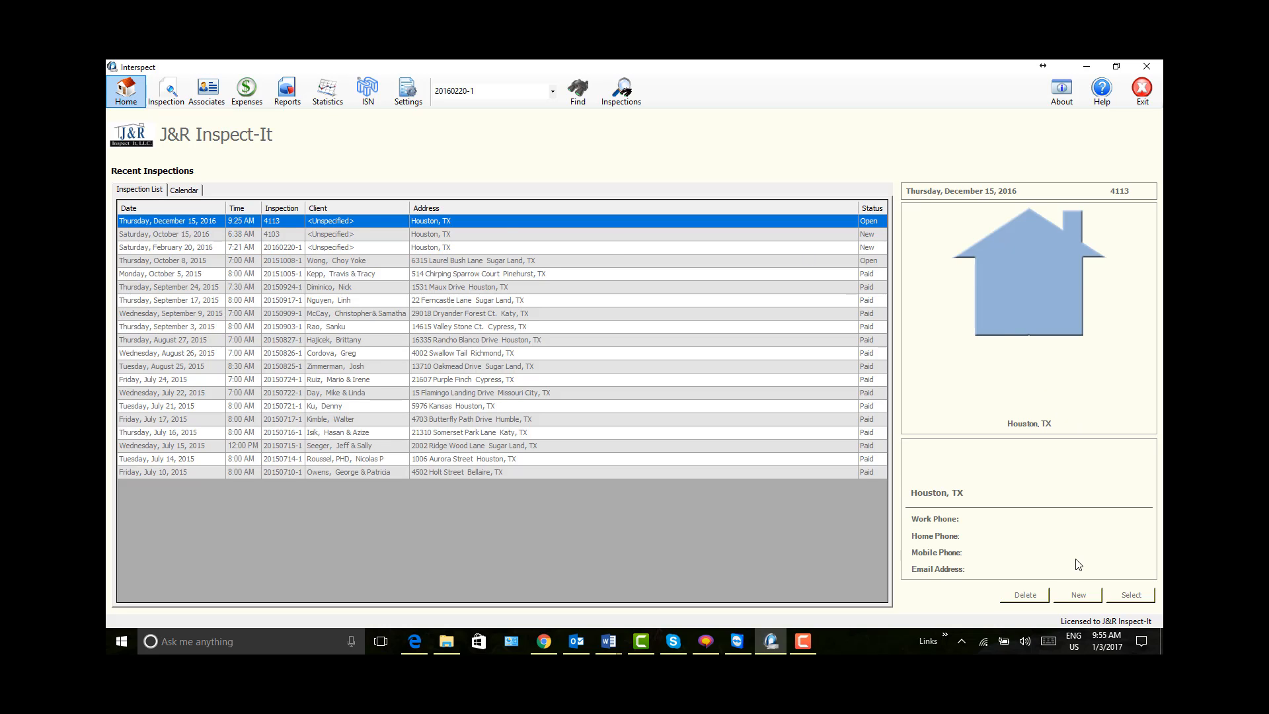
{"action": "left_click", "coordinate": [1079, 596]}
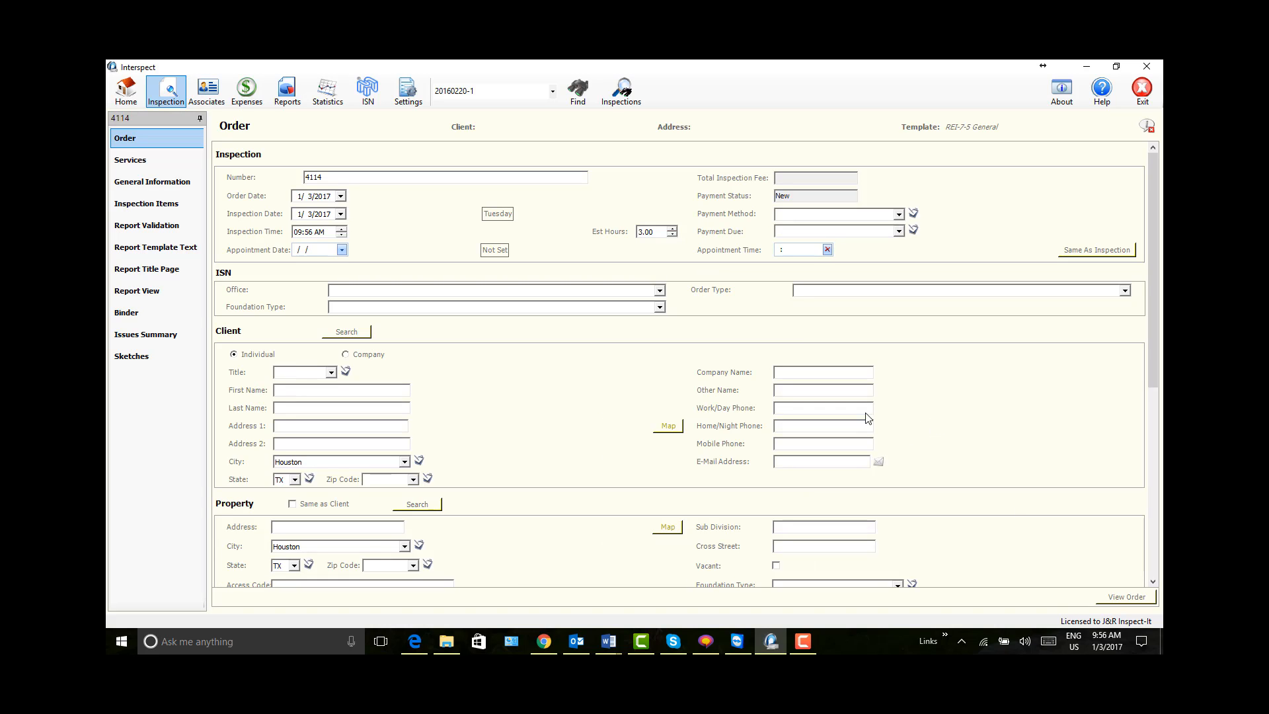
{"action": "left_click", "coordinate": [139, 189]}
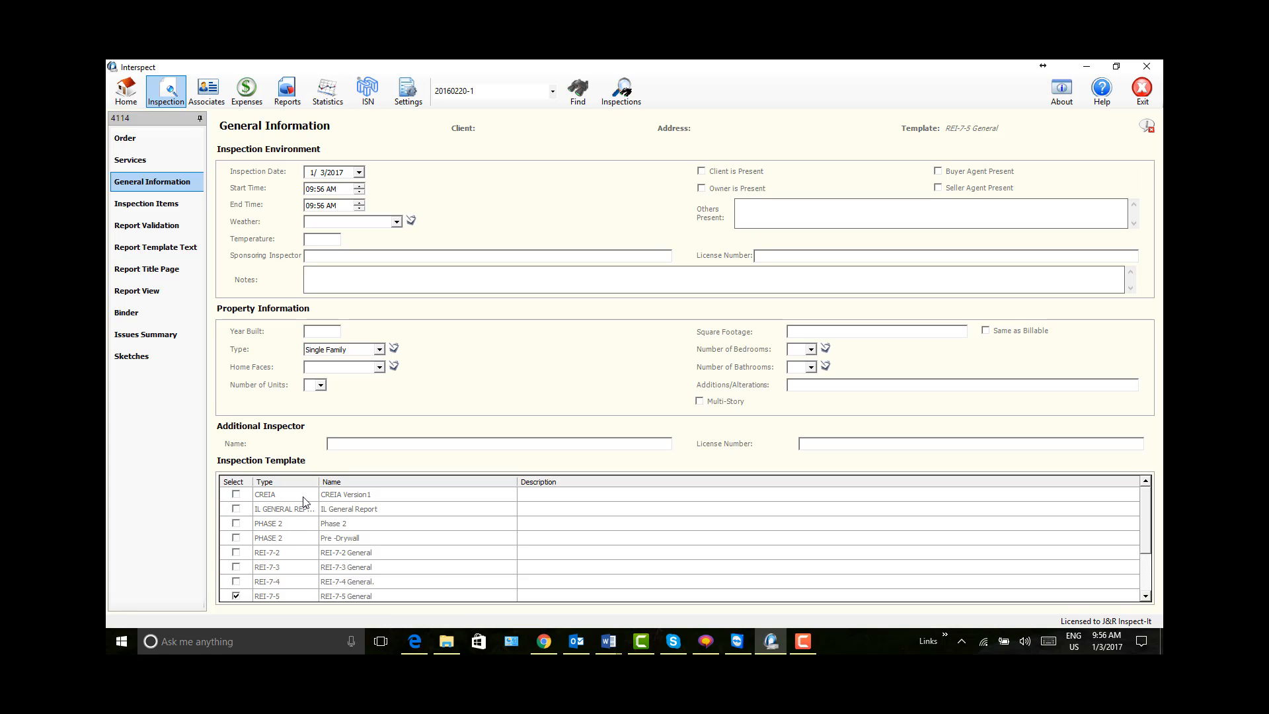
{"action": "left_click", "coordinate": [237, 495]}
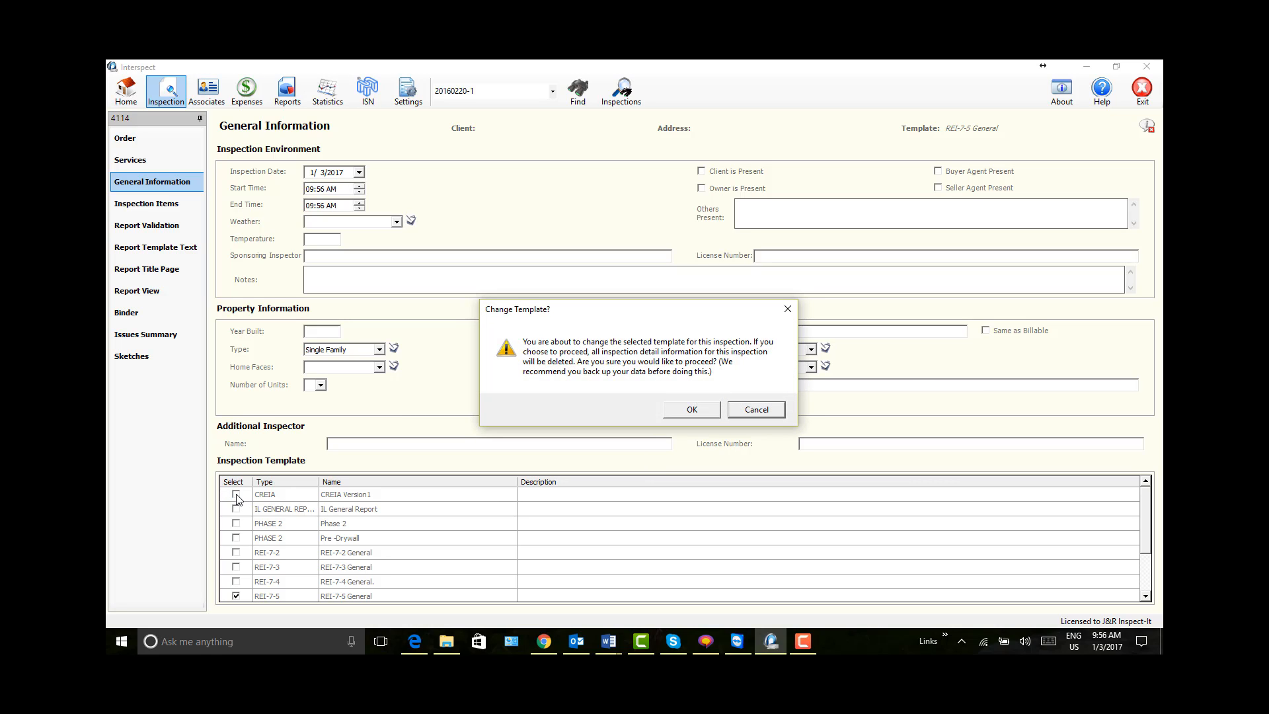
{"action": "left_click", "coordinate": [696, 412]}
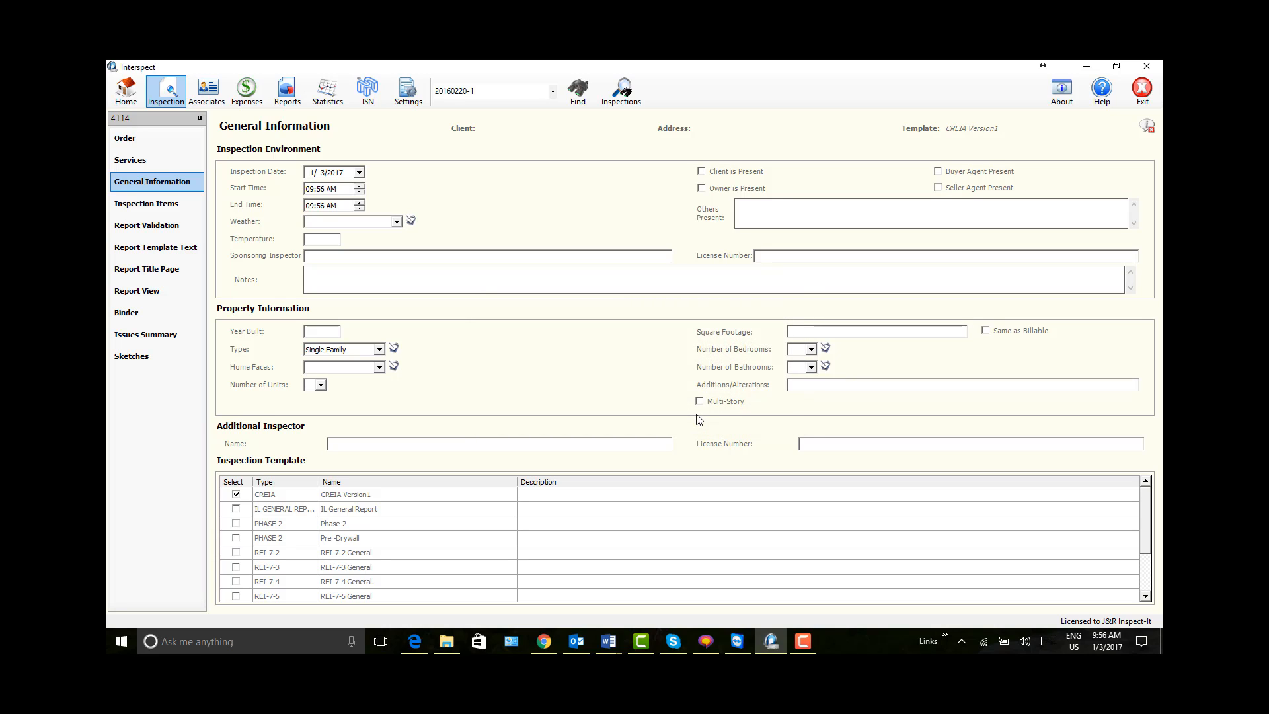
- View the inspection items by system and check the type attributes for Lots and Grounds and the Structural Report
{"action": "left_click", "coordinate": [147, 204]}
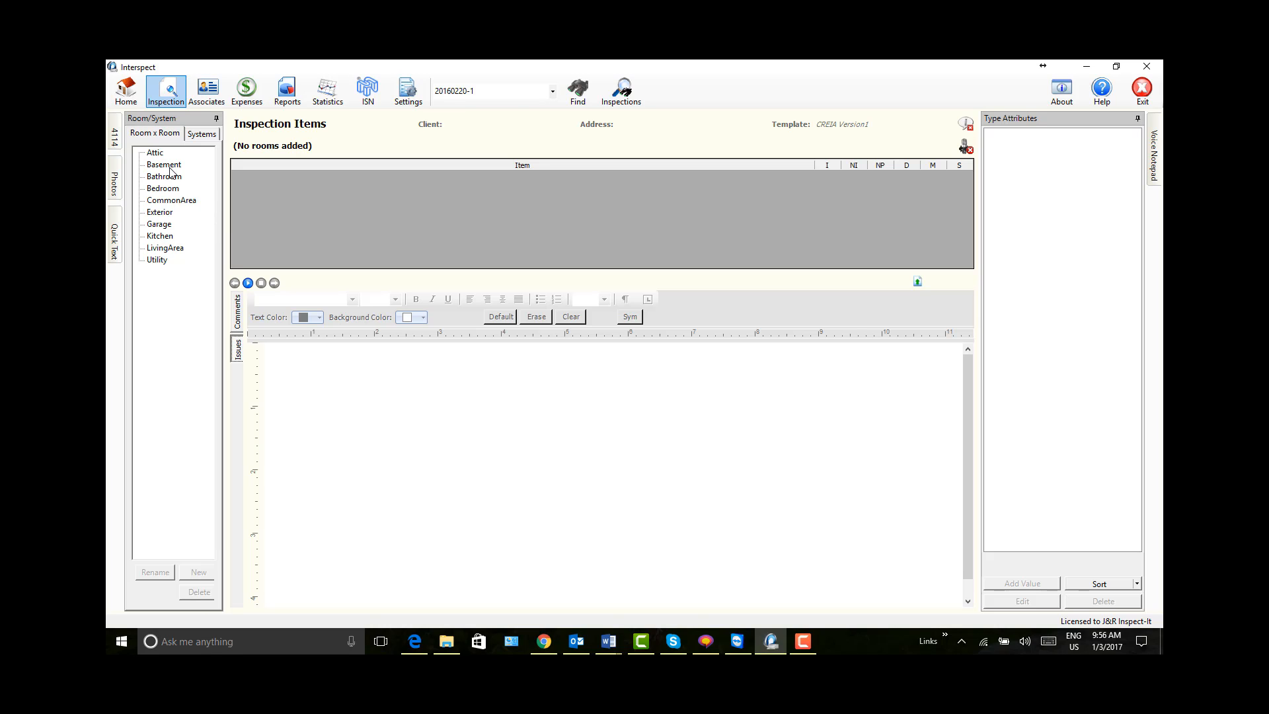
{"action": "left_click", "coordinate": [201, 135]}
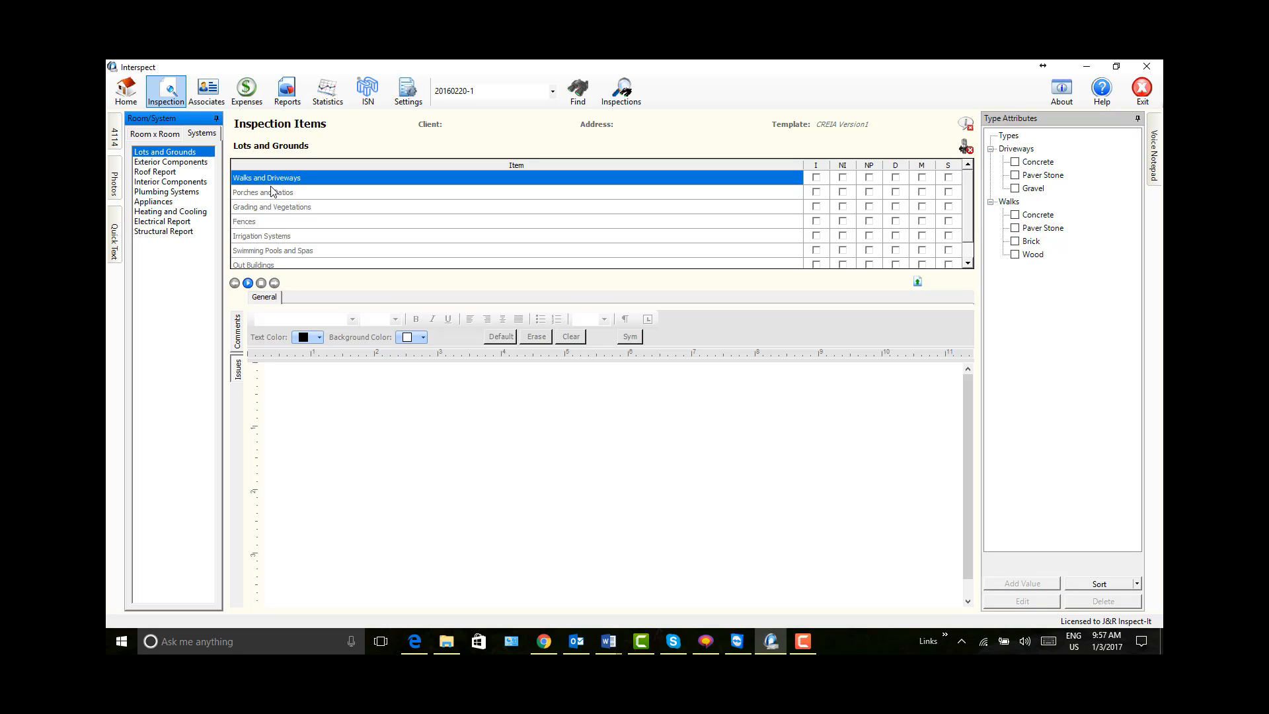
{"action": "left_click", "coordinate": [1008, 135]}
{"action": "left_click", "coordinate": [173, 236]}
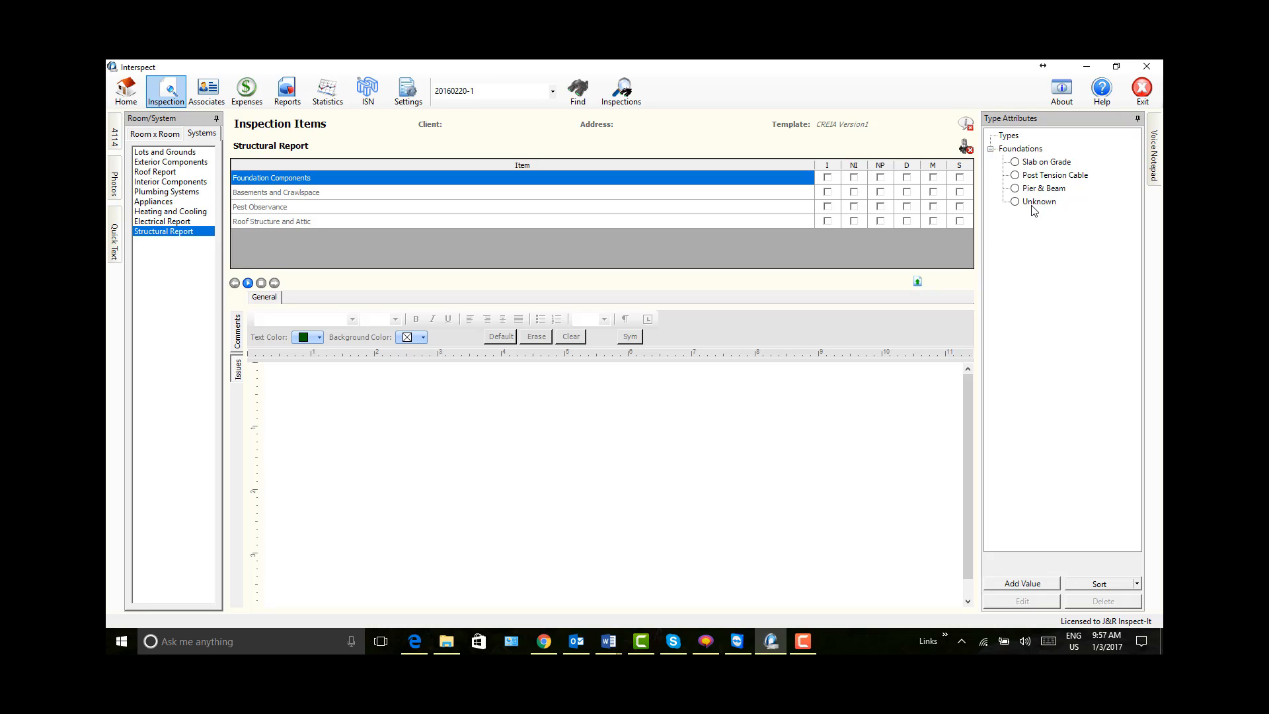
- Add a new room under the Exterior area in the room-by-room view, rename it Exterior, and look through its items
{"action": "left_click", "coordinate": [151, 134]}
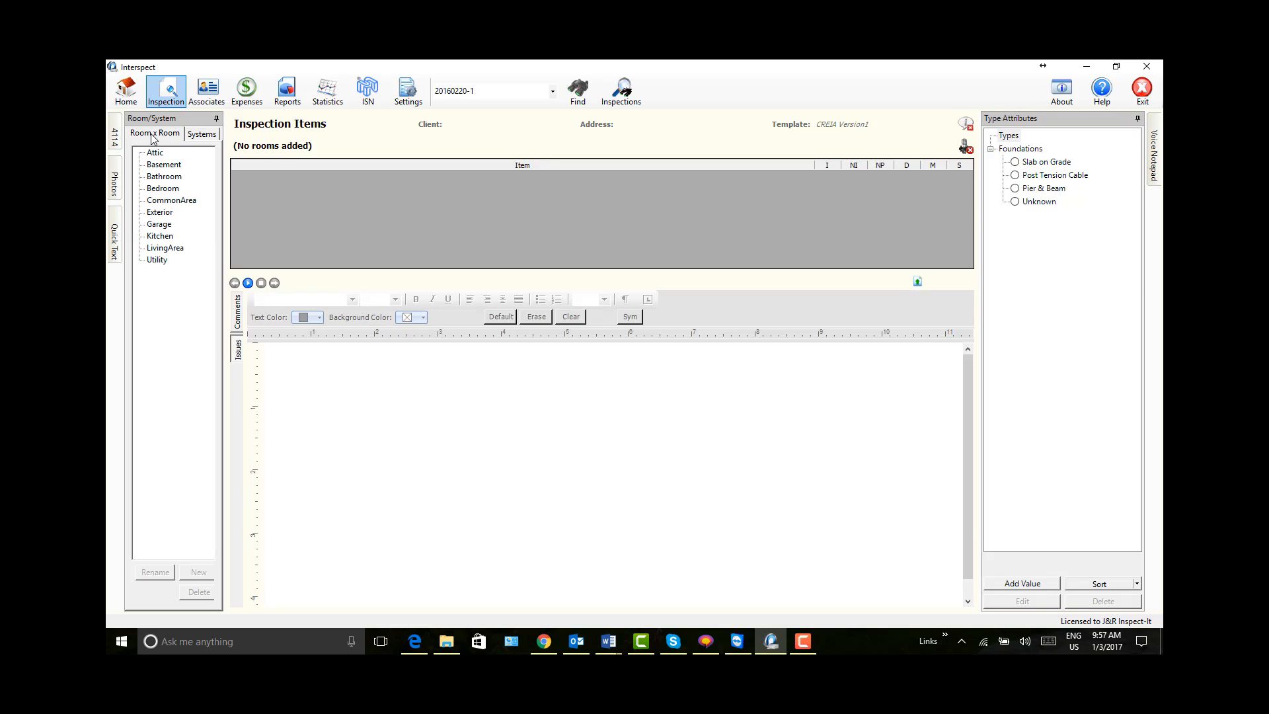
{"action": "left_click", "coordinate": [164, 212]}
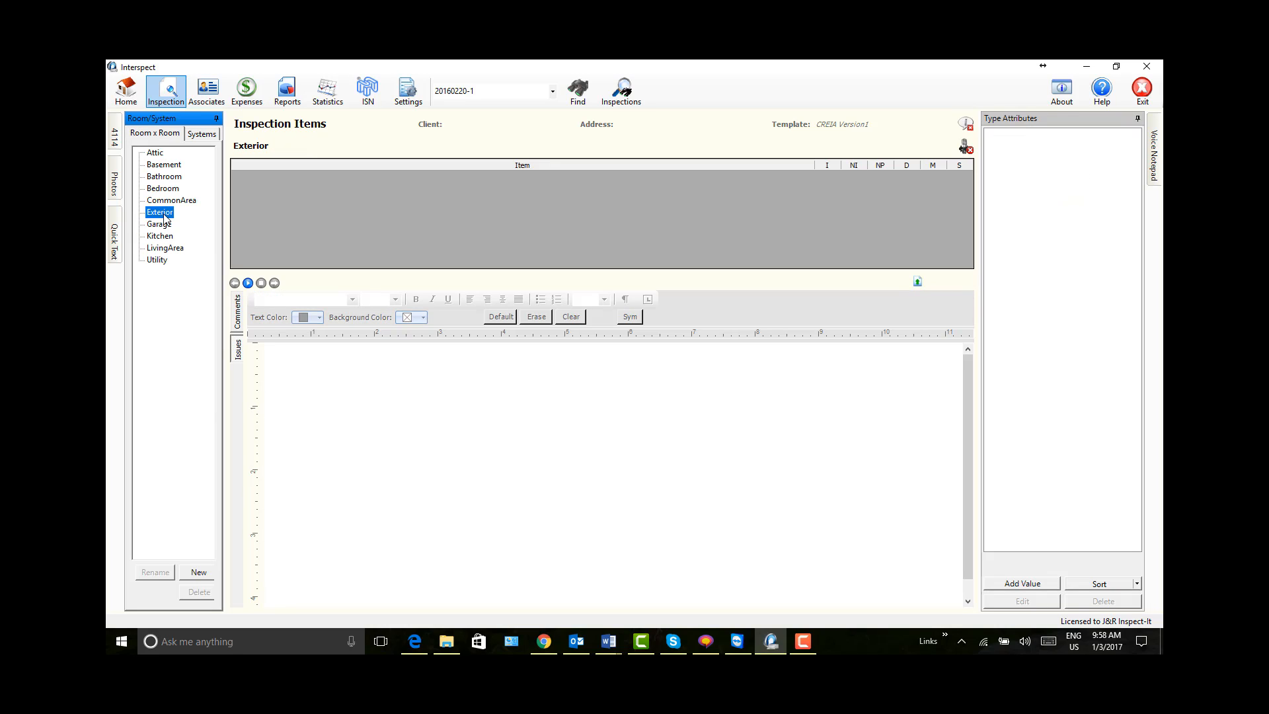
{"action": "left_click", "coordinate": [199, 573]}
{"action": "left_click", "coordinate": [156, 573]}
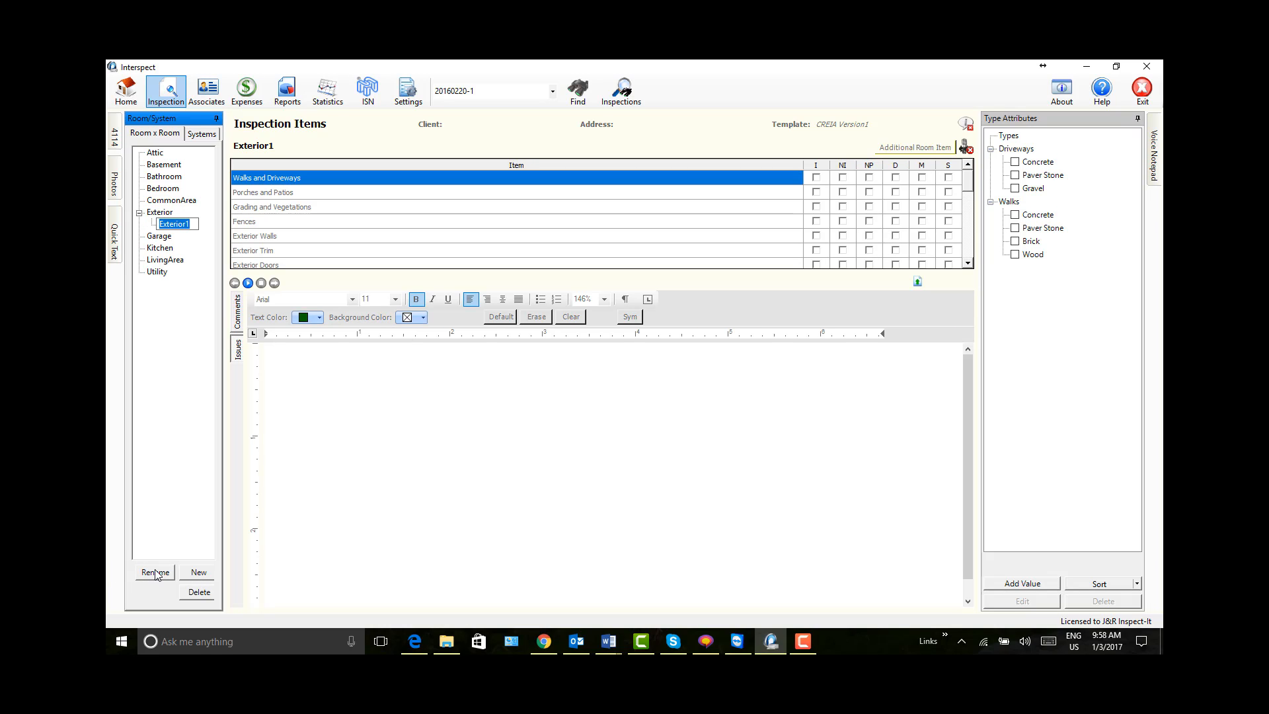
{"action": "type", "text": "Exterior"}
{"action": "key", "text": "Return"}
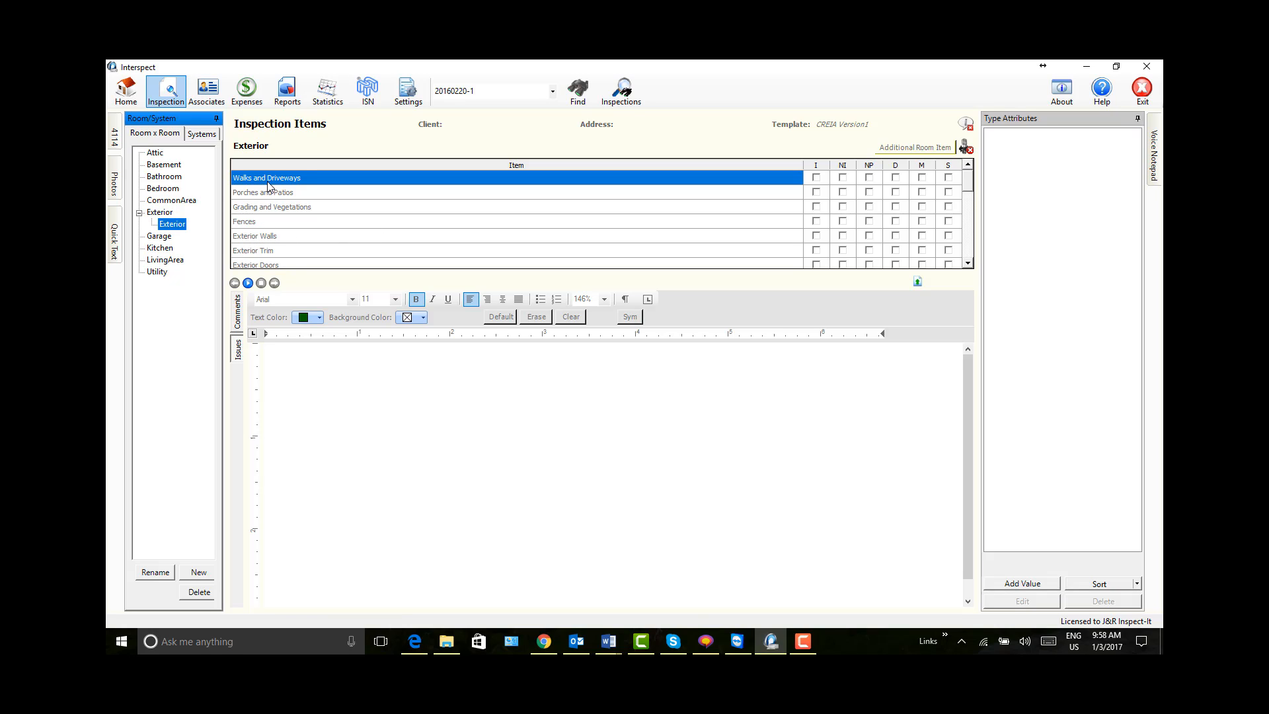
{"action": "scroll", "coordinate": [271, 186], "scroll_direction": "down", "scroll_amount": 5}
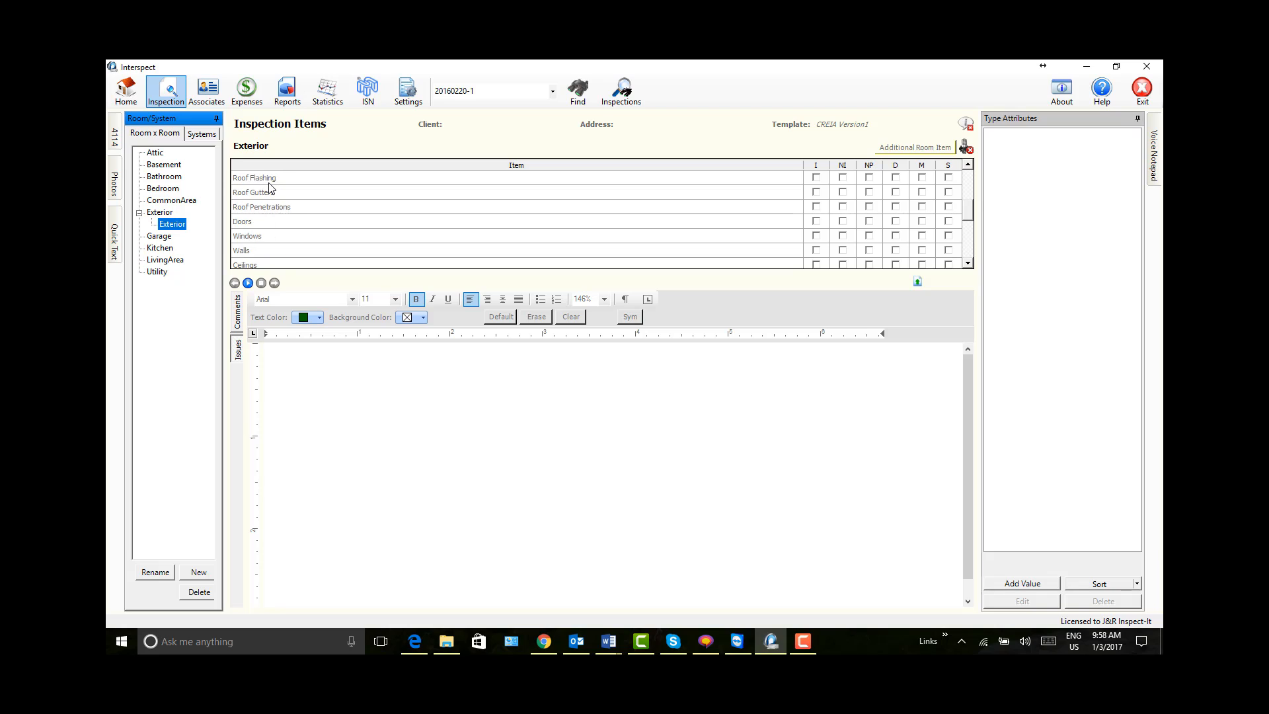
- Look through the remaining inspection items of the Exterior room, down to Roof Structure and Attic
{"action": "scroll", "coordinate": [271, 189], "scroll_direction": "down", "scroll_amount": 1}
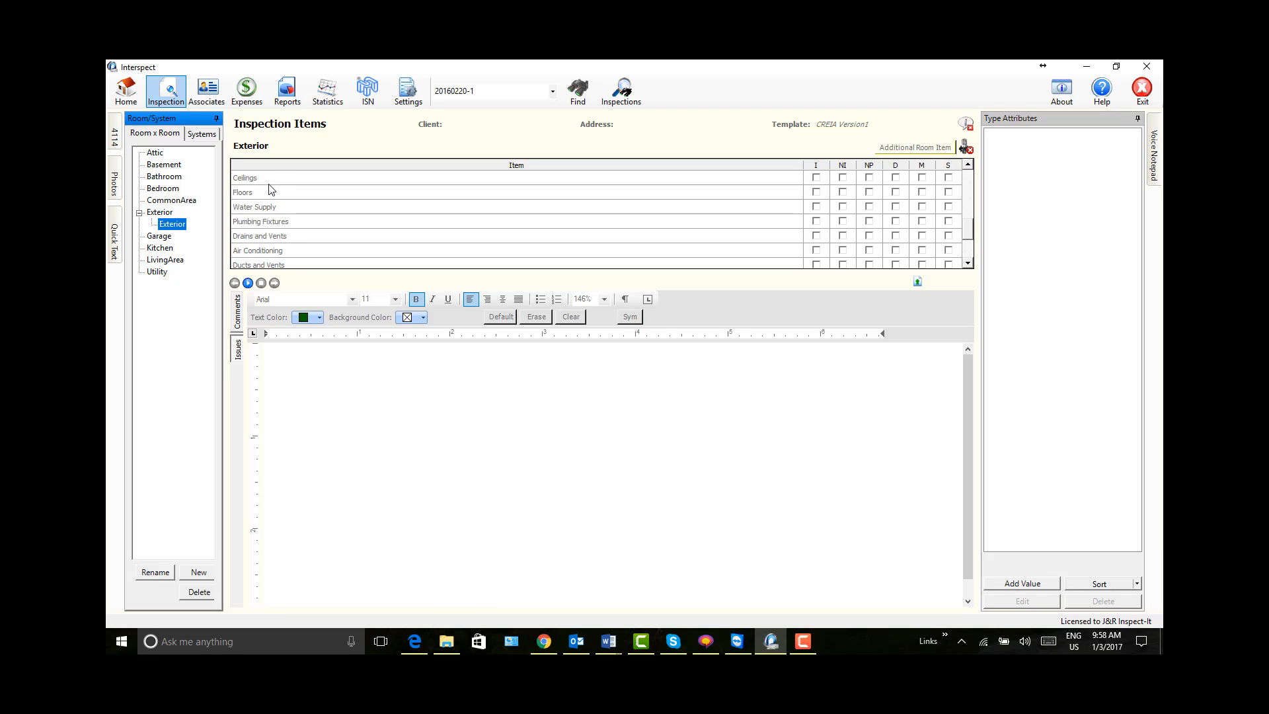
{"action": "scroll", "coordinate": [271, 190], "scroll_direction": "down", "scroll_amount": 2}
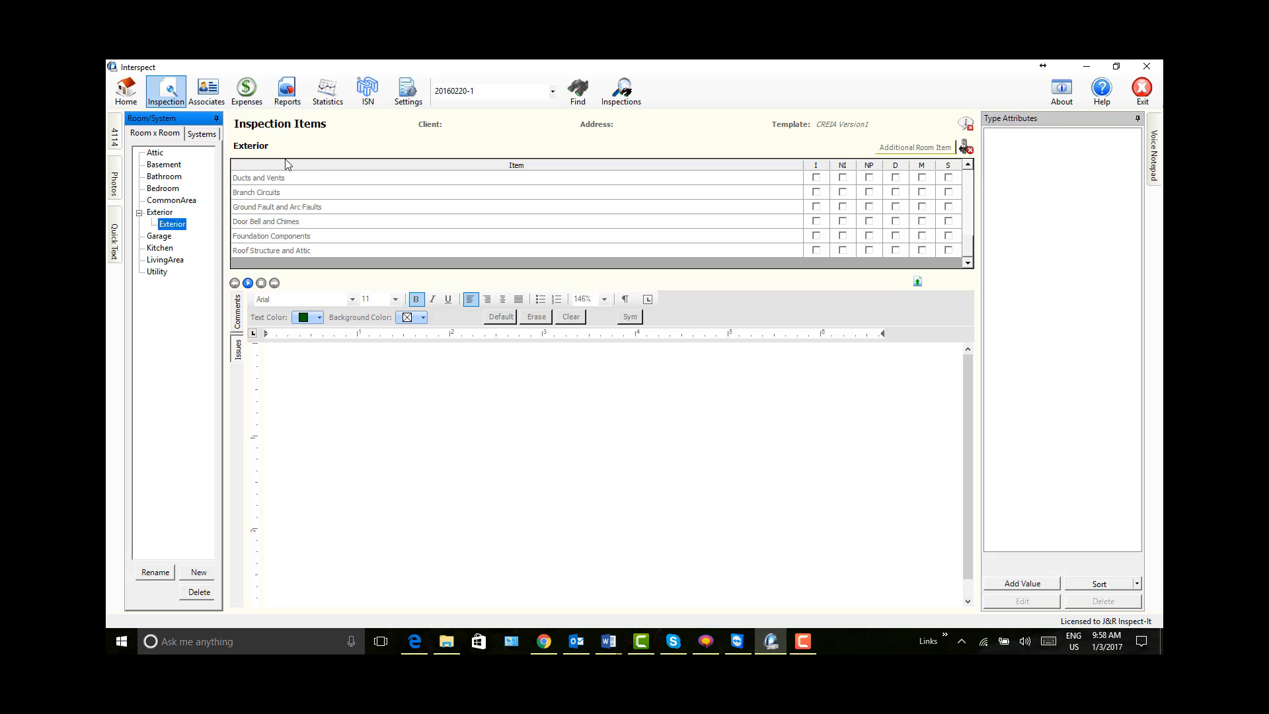
{"action": "scroll", "coordinate": [313, 211], "scroll_direction": "up", "scroll_amount": 2}
{"action": "scroll", "coordinate": [313, 212], "scroll_direction": "up", "scroll_amount": 1}
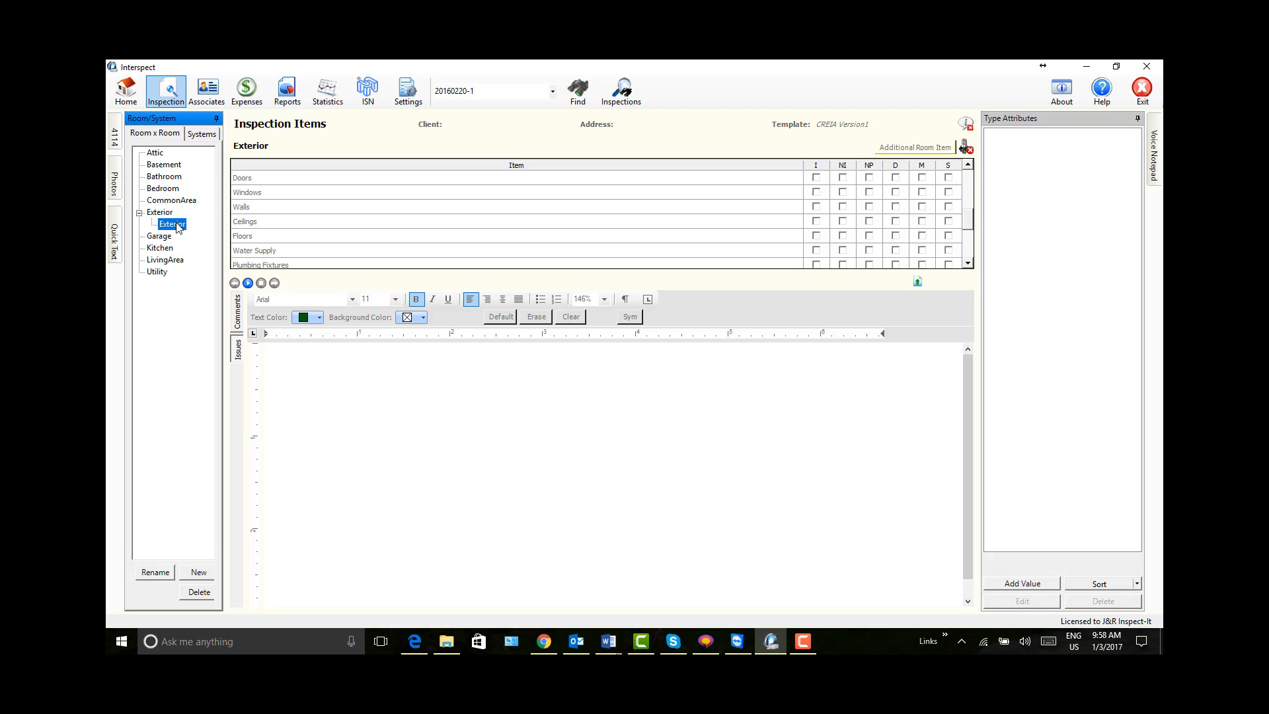
- Add a new room under the Kitchen area and look through its inspection items
{"action": "left_click", "coordinate": [164, 251]}
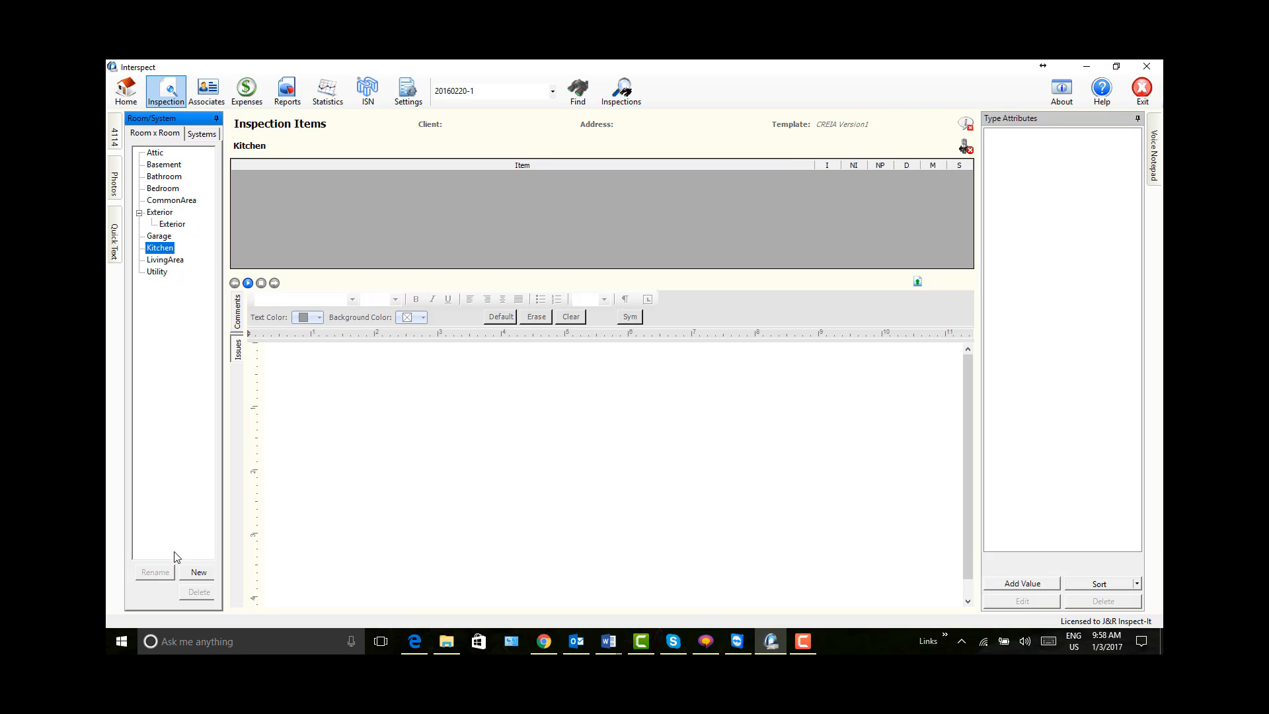
{"action": "left_click", "coordinate": [192, 573]}
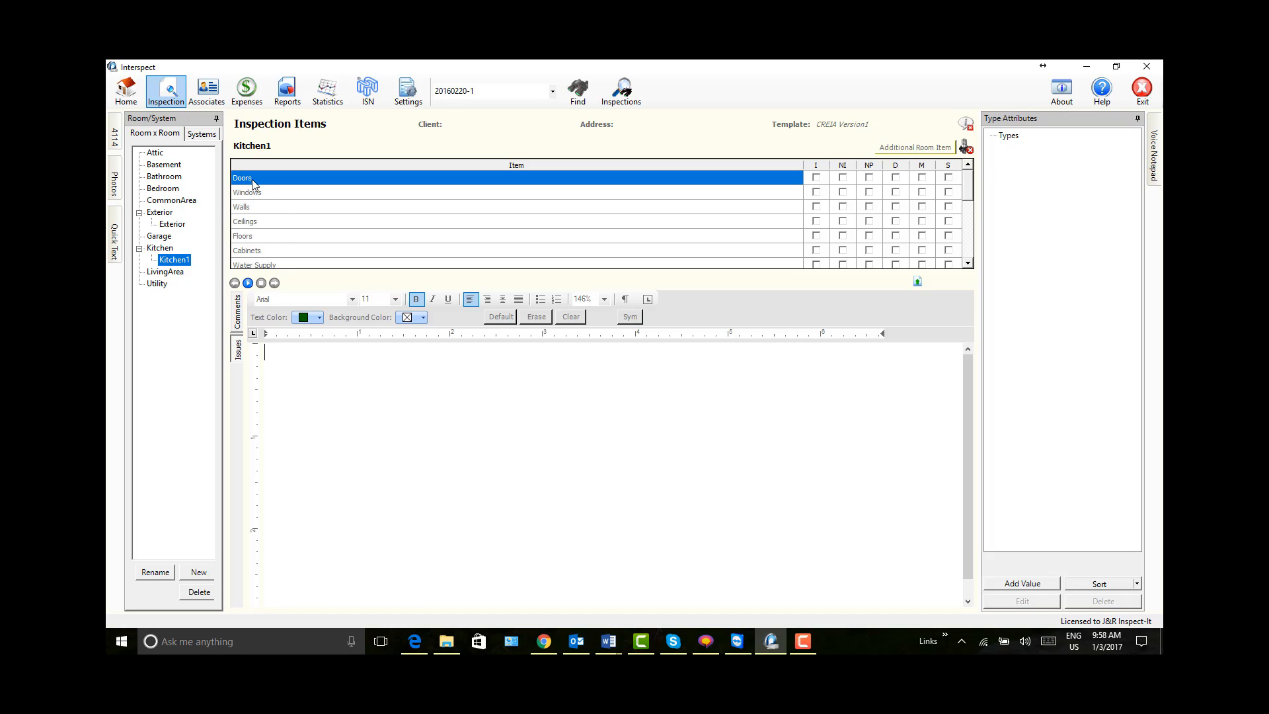
{"action": "scroll", "coordinate": [271, 212], "scroll_direction": "down", "scroll_amount": 1}
{"action": "scroll", "coordinate": [279, 223], "scroll_direction": "down", "scroll_amount": 1}
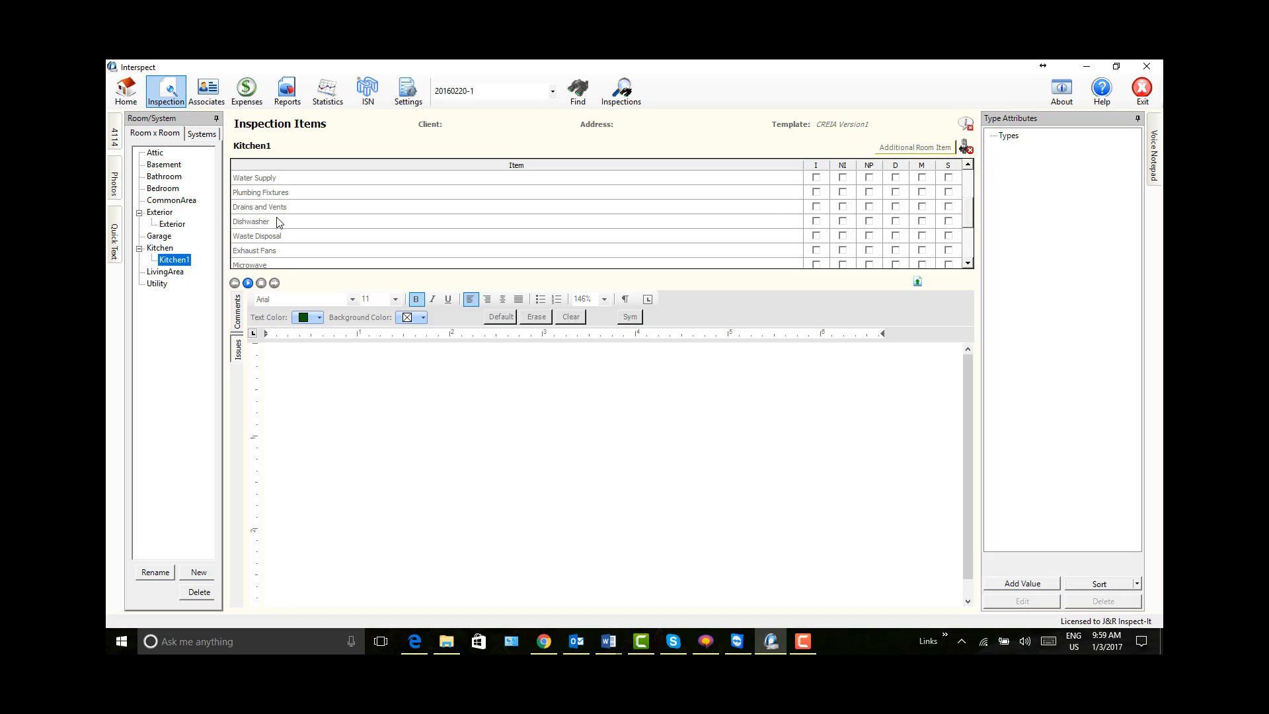
{"action": "scroll", "coordinate": [279, 223], "scroll_direction": "down", "scroll_amount": 1}
{"action": "scroll", "coordinate": [273, 243], "scroll_direction": "down", "scroll_amount": 2}
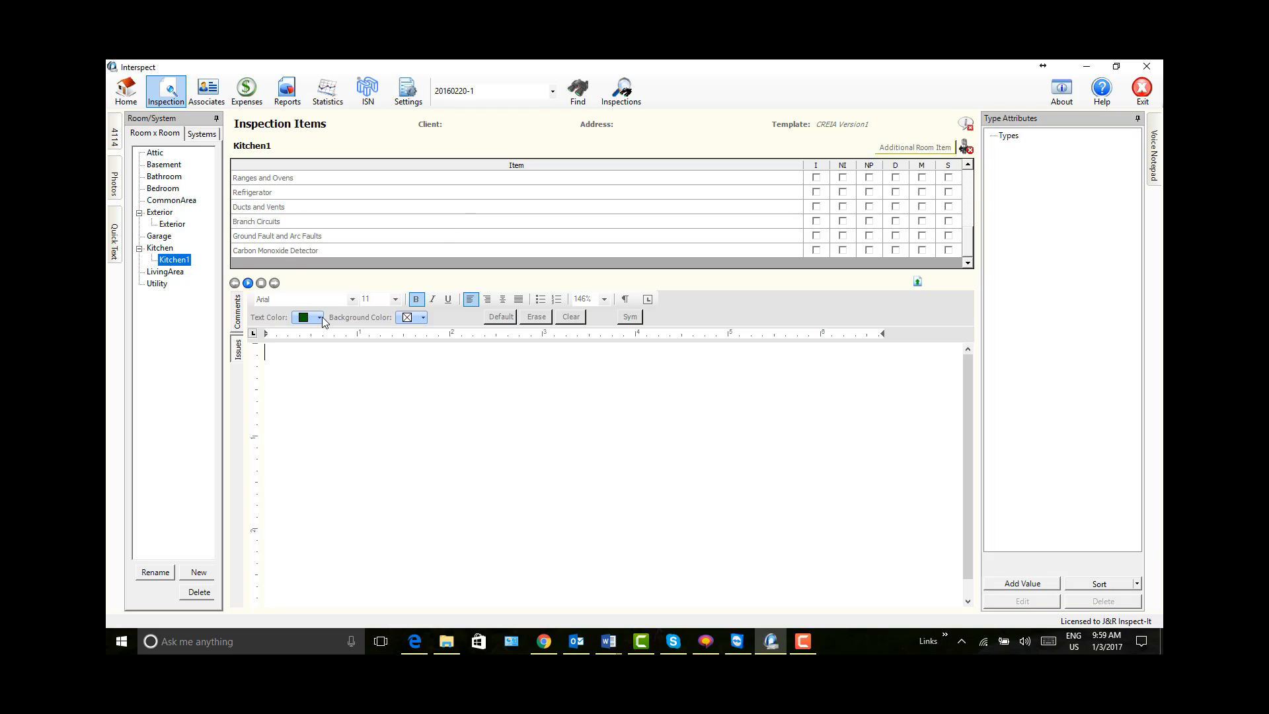
- Add Electric Panel Components as an additional room item for the Exterior room and check it in the item list
{"action": "left_click", "coordinate": [172, 224]}
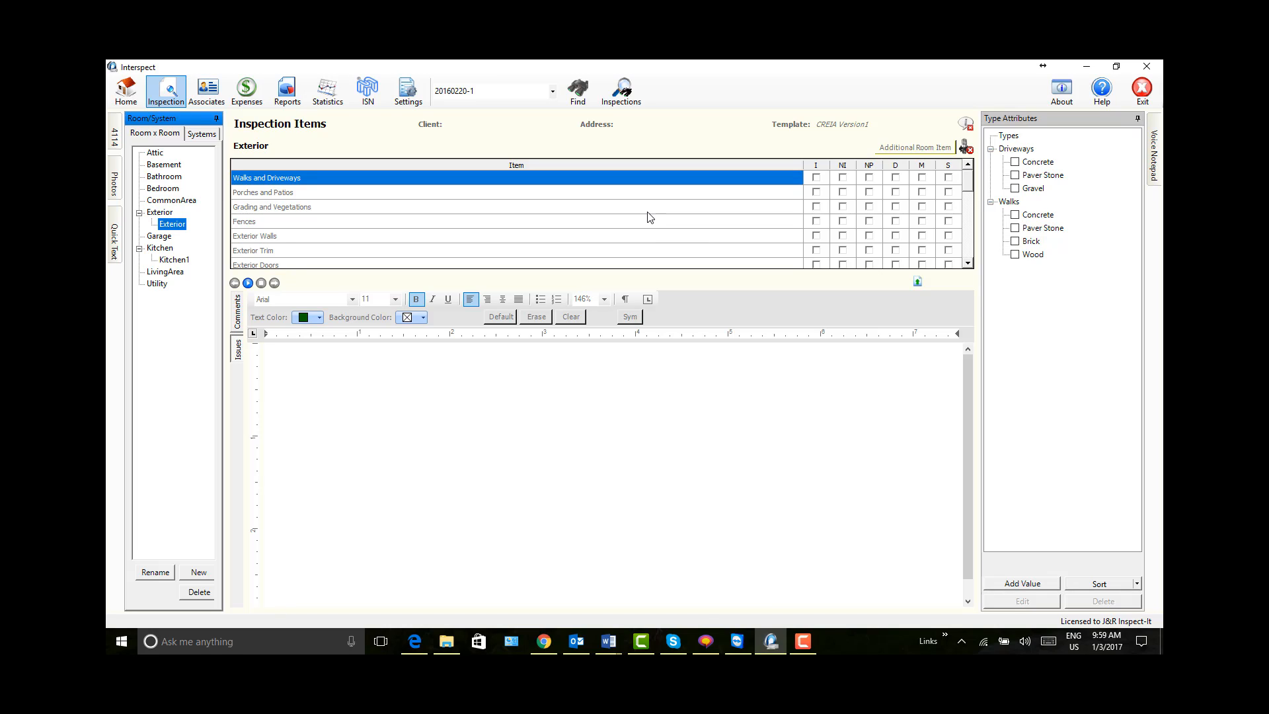
{"action": "scroll", "coordinate": [647, 217], "scroll_direction": "down", "scroll_amount": 5}
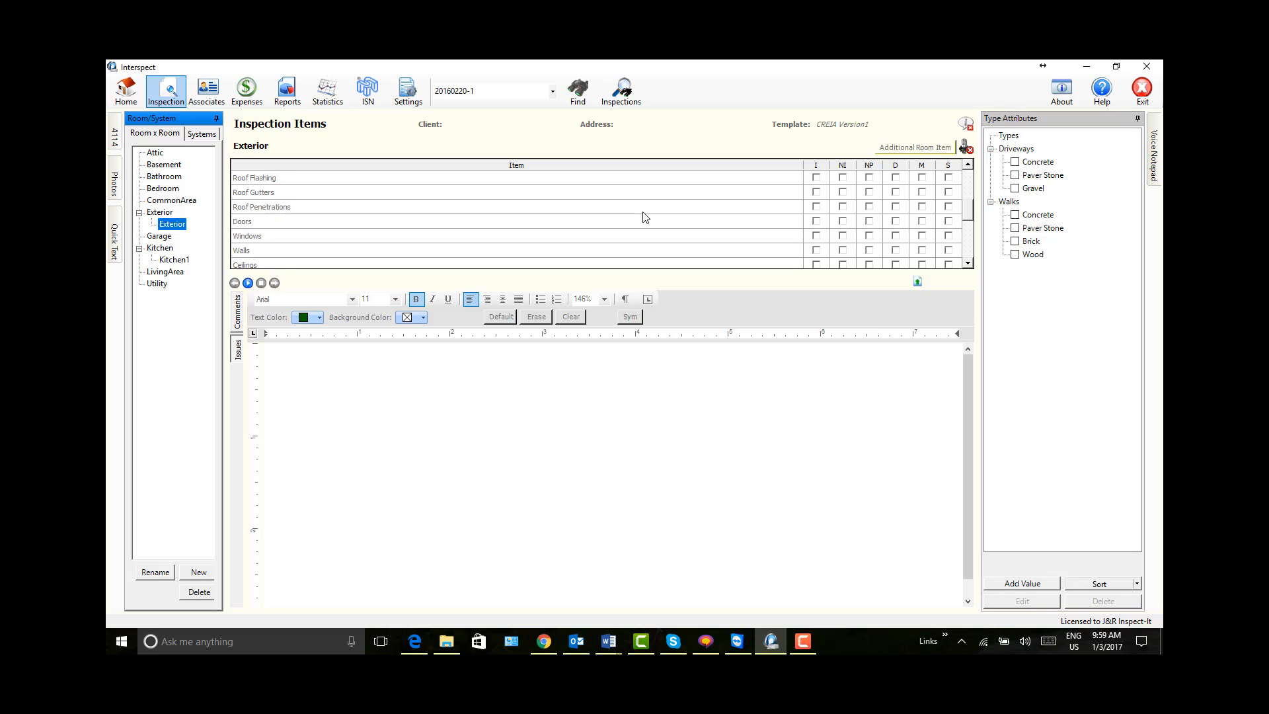
{"action": "scroll", "coordinate": [645, 217], "scroll_direction": "down", "scroll_amount": 5}
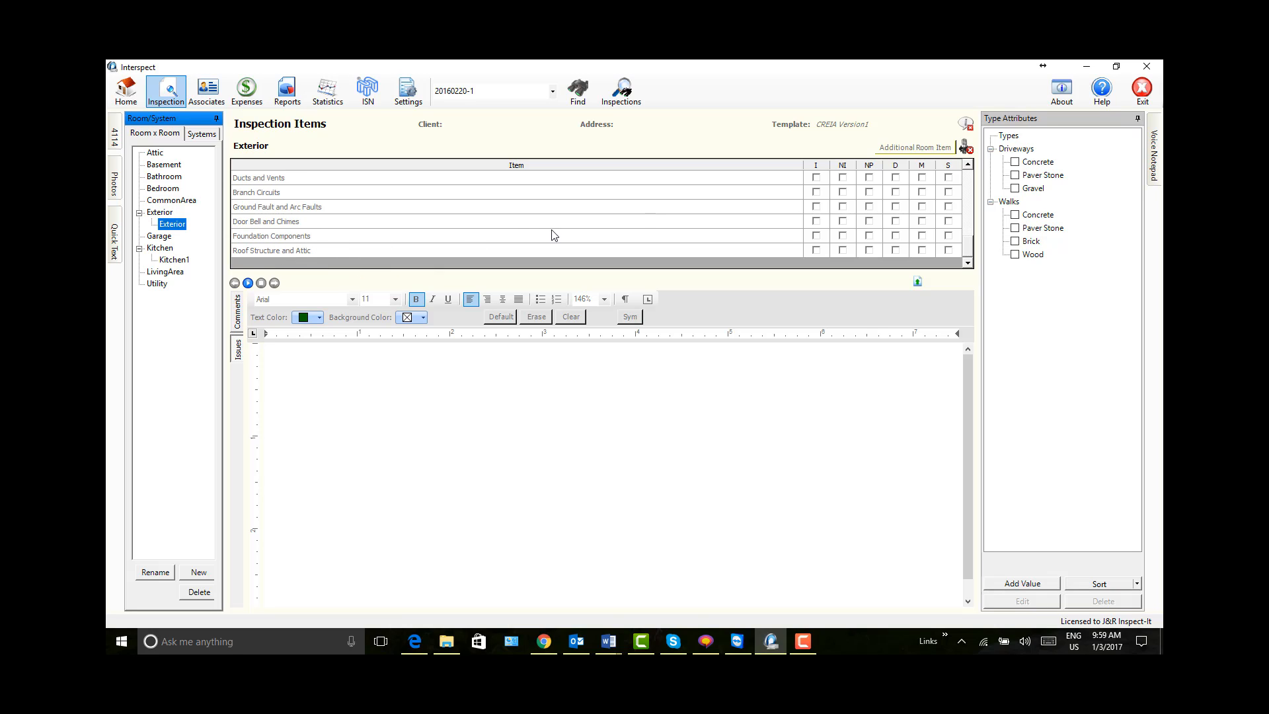
{"action": "left_click", "coordinate": [893, 153]}
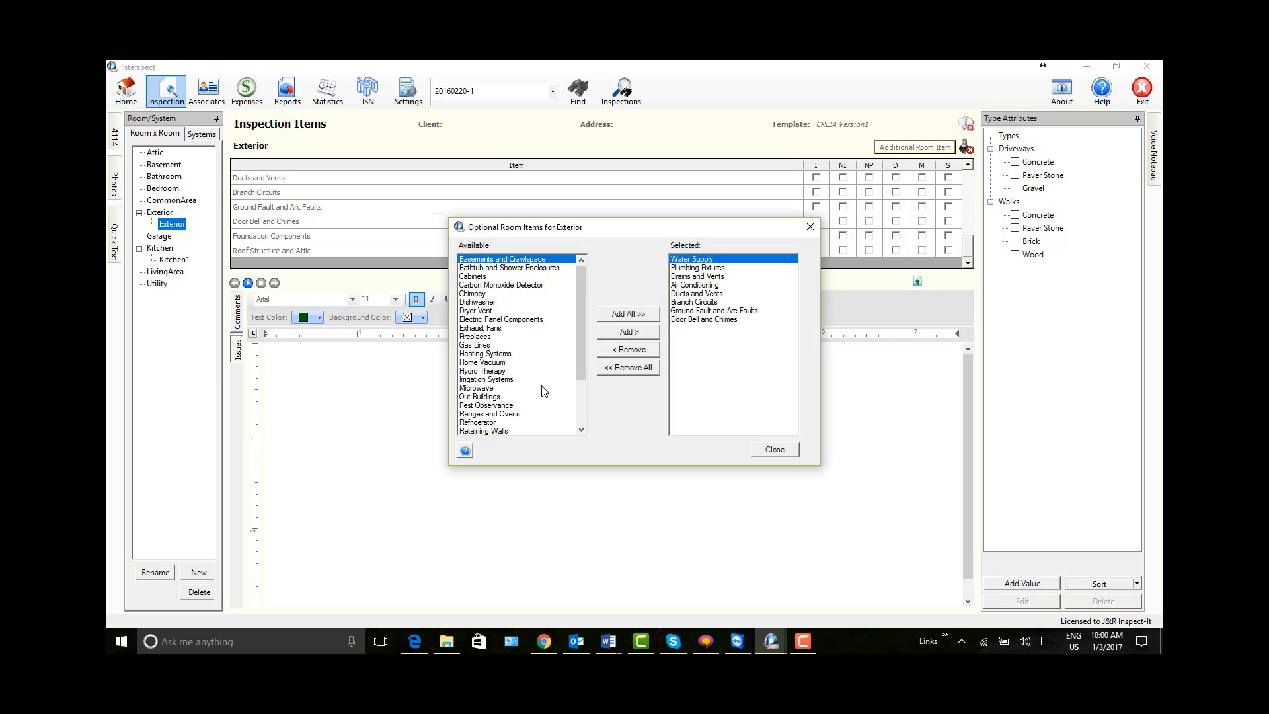
{"action": "scroll", "coordinate": [508, 390], "scroll_direction": "down", "scroll_amount": 1}
{"action": "scroll", "coordinate": [508, 390], "scroll_direction": "down", "scroll_amount": 1}
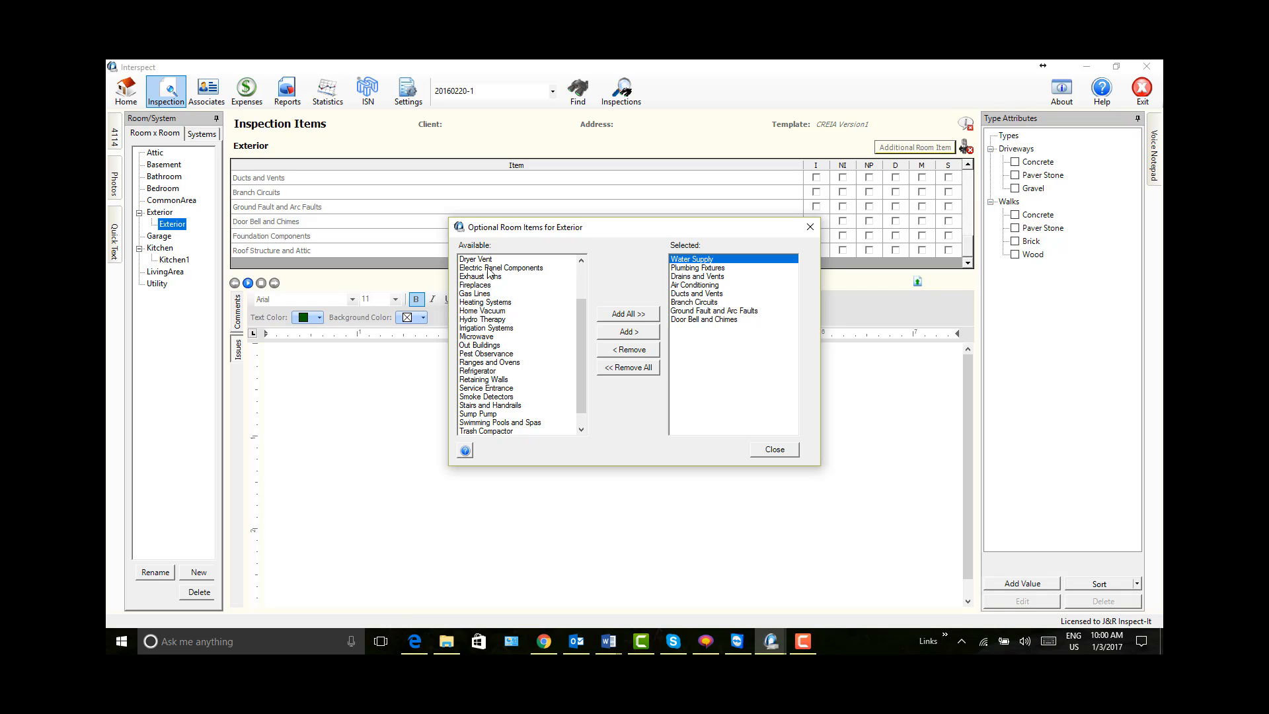
{"action": "scroll", "coordinate": [520, 273], "scroll_direction": "up", "scroll_amount": 1}
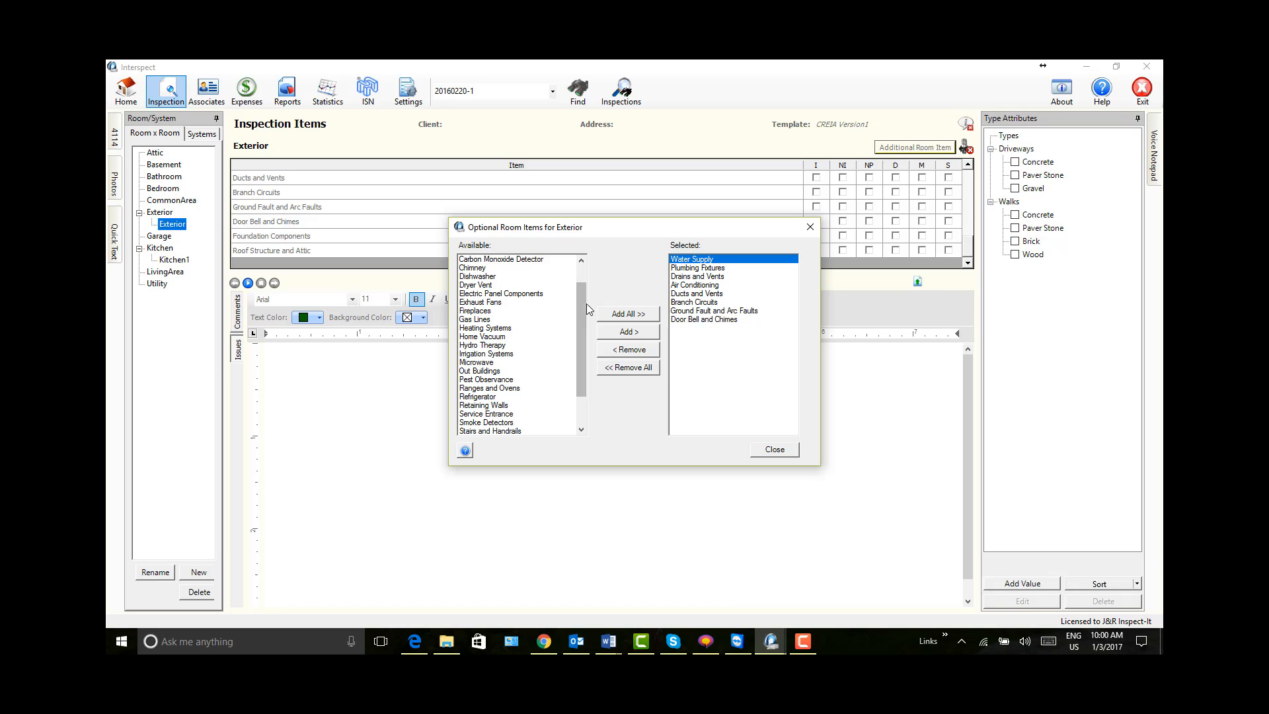
{"action": "left_click", "coordinate": [512, 295]}
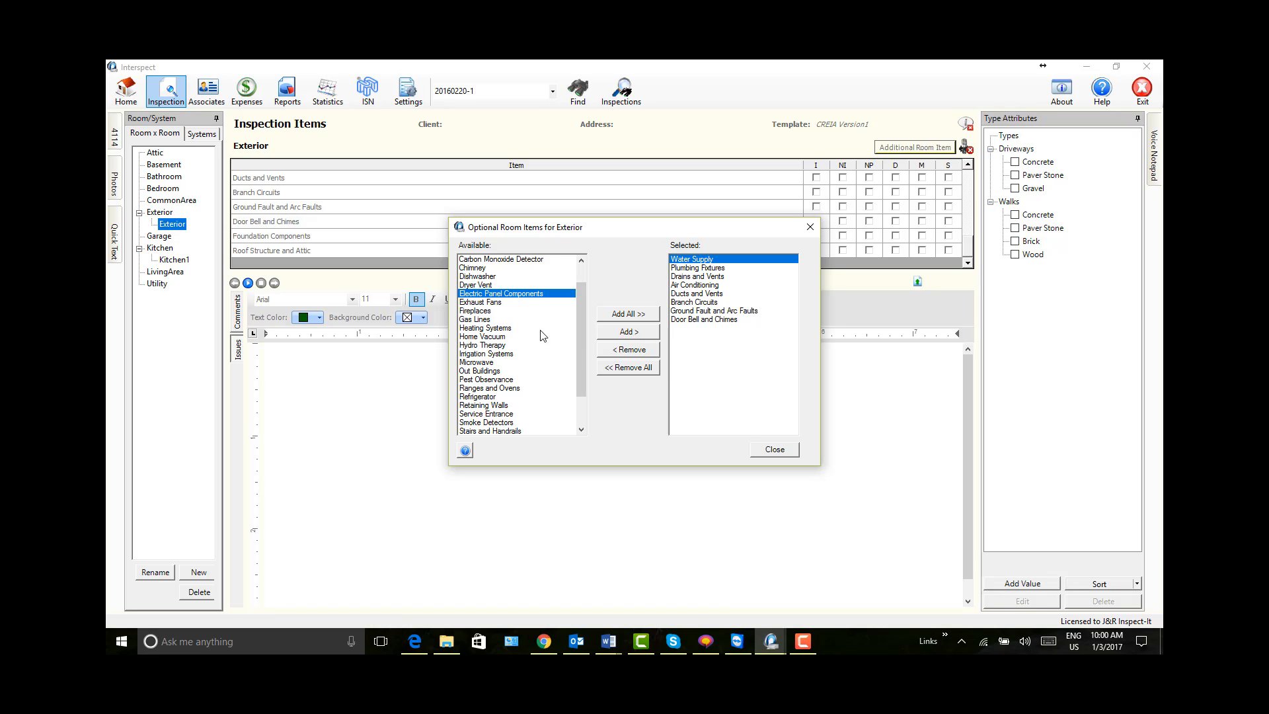
{"action": "left_click", "coordinate": [624, 332]}
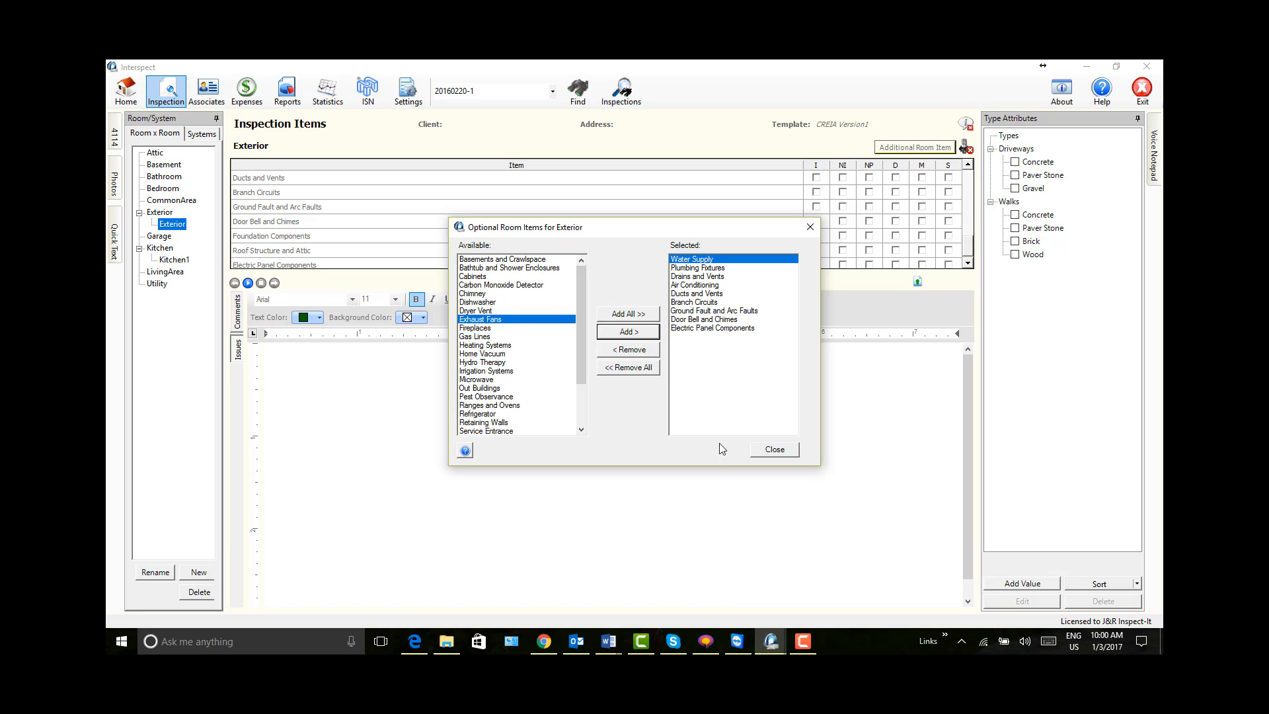
{"action": "left_click", "coordinate": [771, 452]}
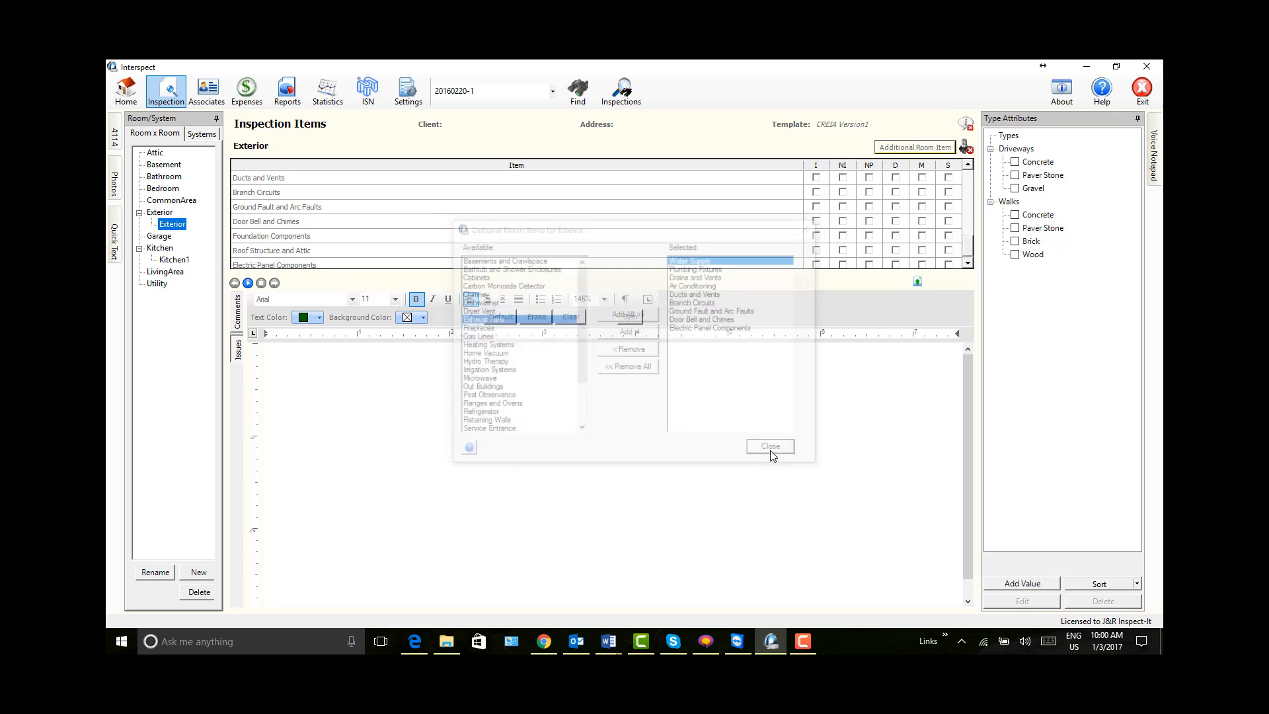
{"action": "left_click", "coordinate": [968, 263]}
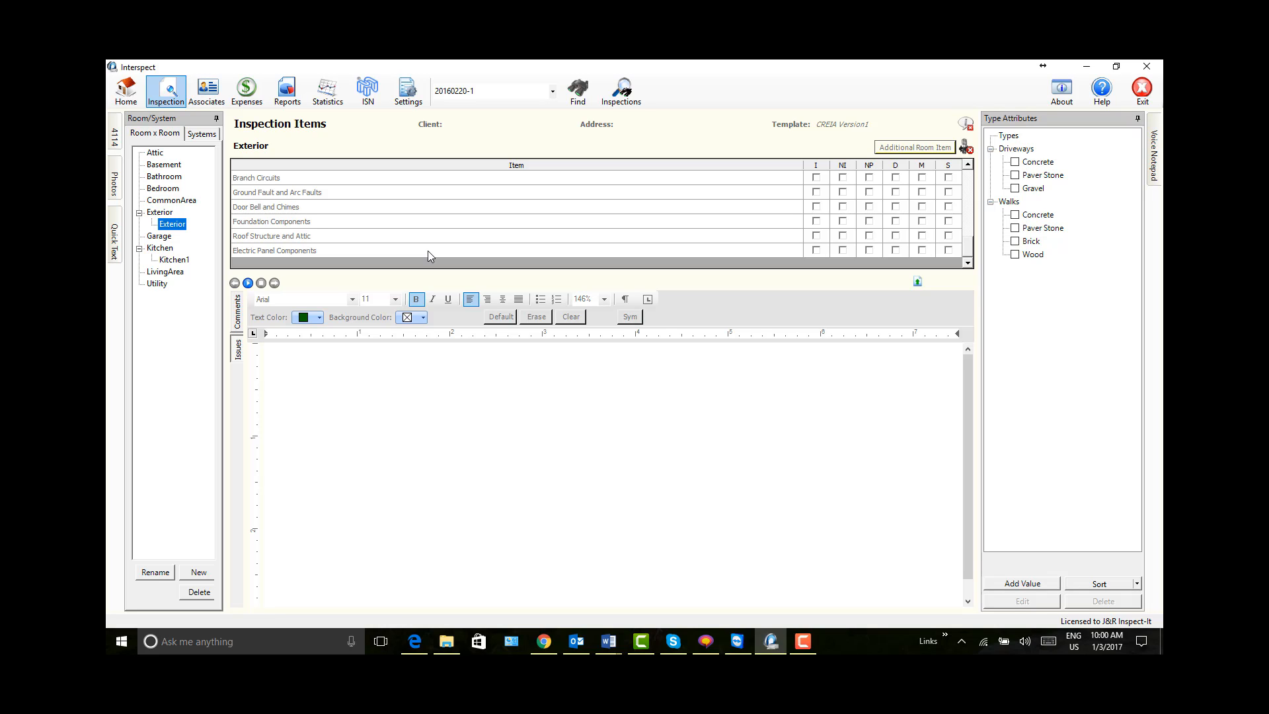
- Add a new room under the Garage area and look through its inspection items
{"action": "left_click", "coordinate": [159, 238]}
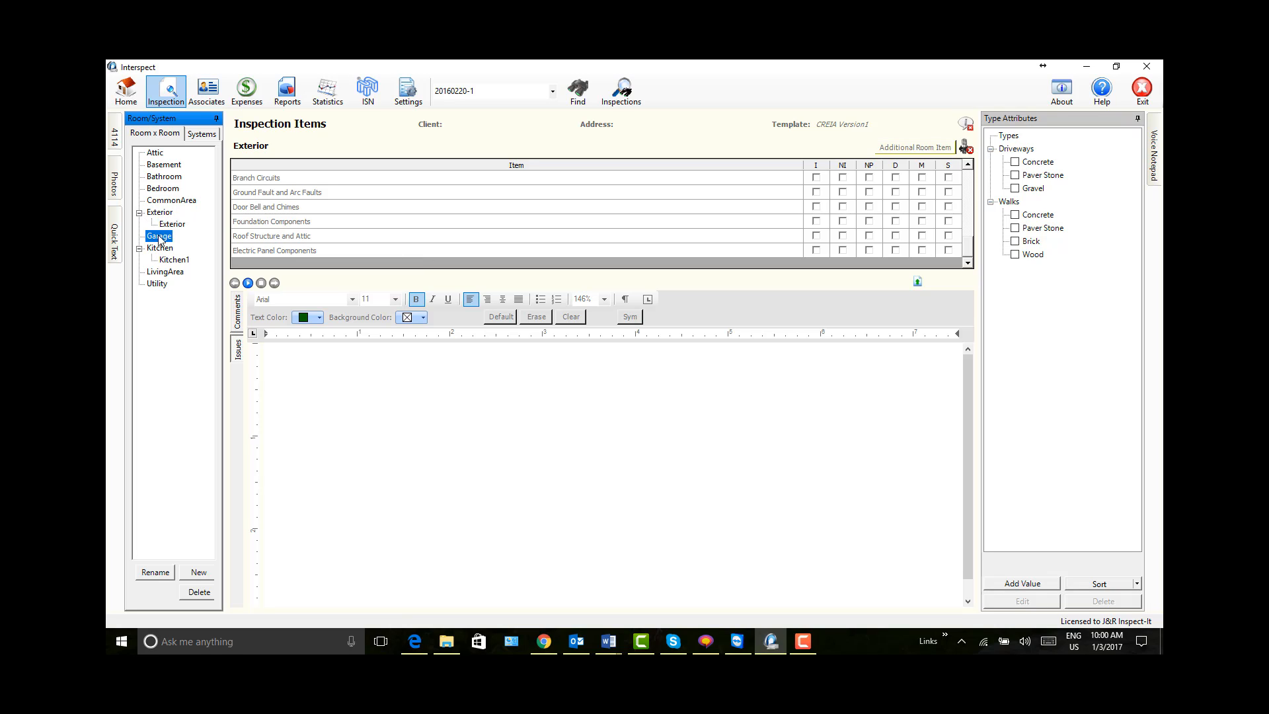
{"action": "left_click", "coordinate": [199, 573]}
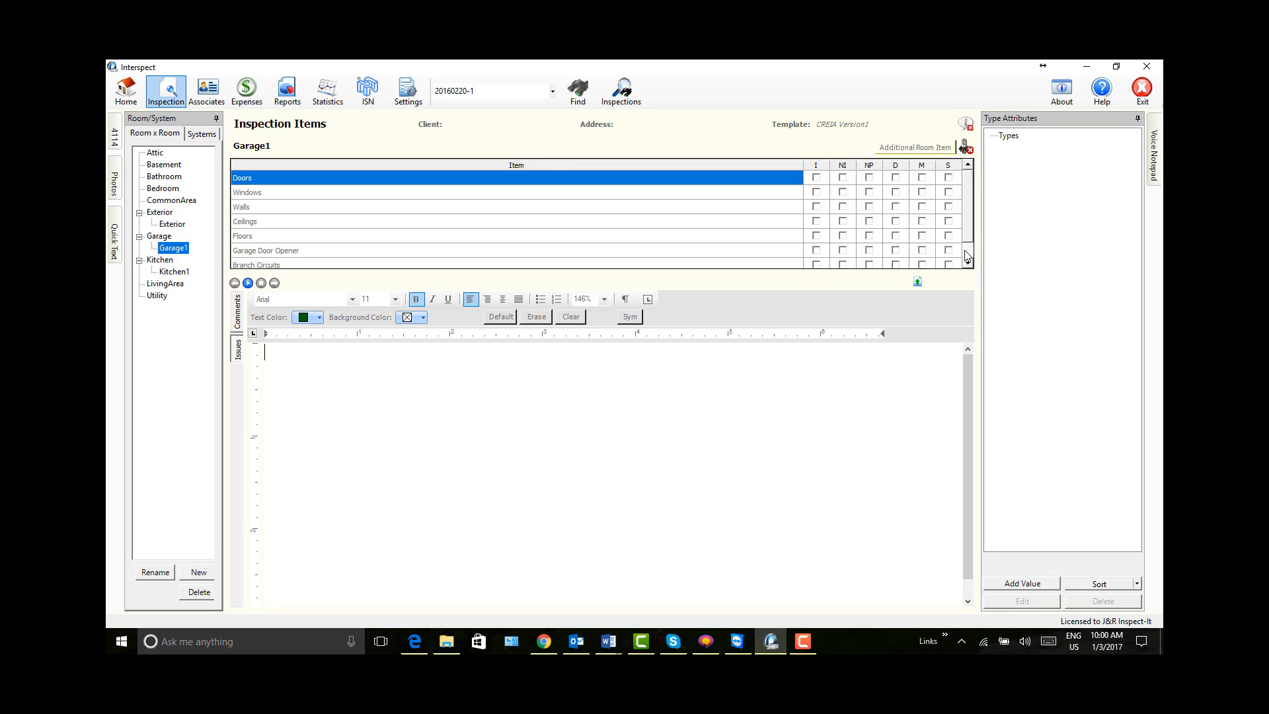
{"action": "left_click", "coordinate": [966, 254]}
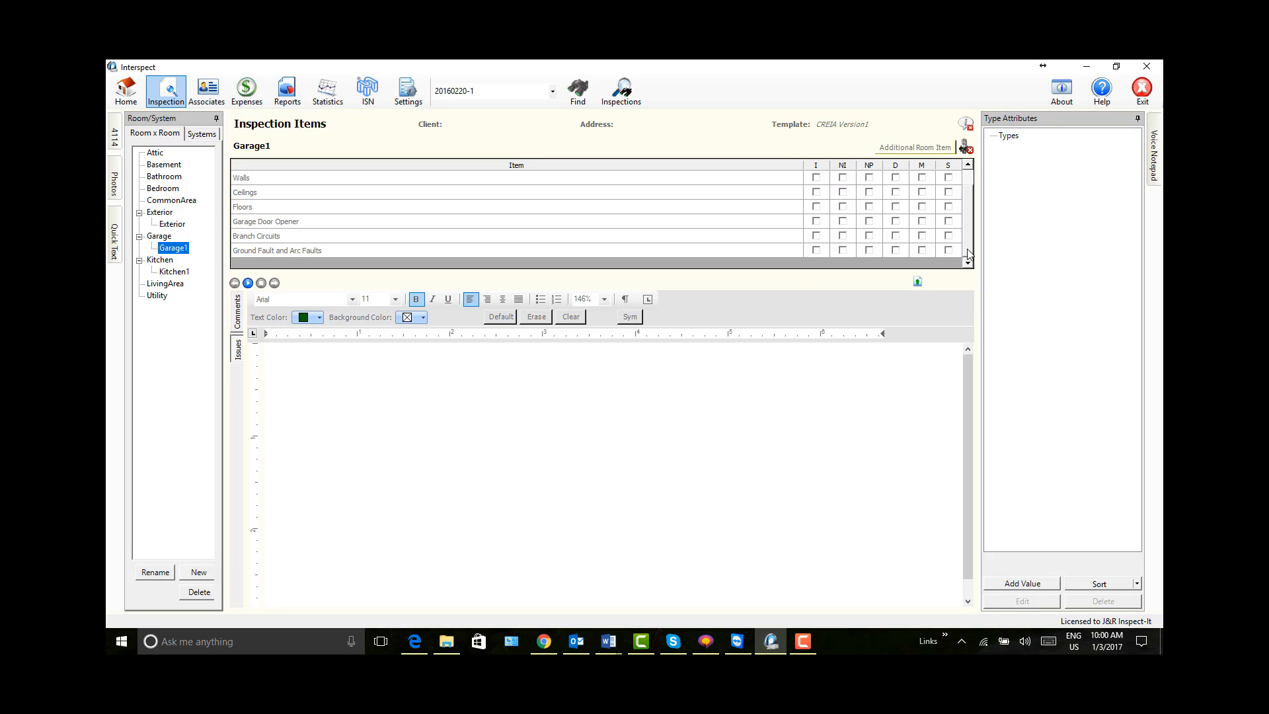
- Add Service Entrance as an additional room item for the new garage room and check it in the item list
{"action": "left_click", "coordinate": [911, 152]}
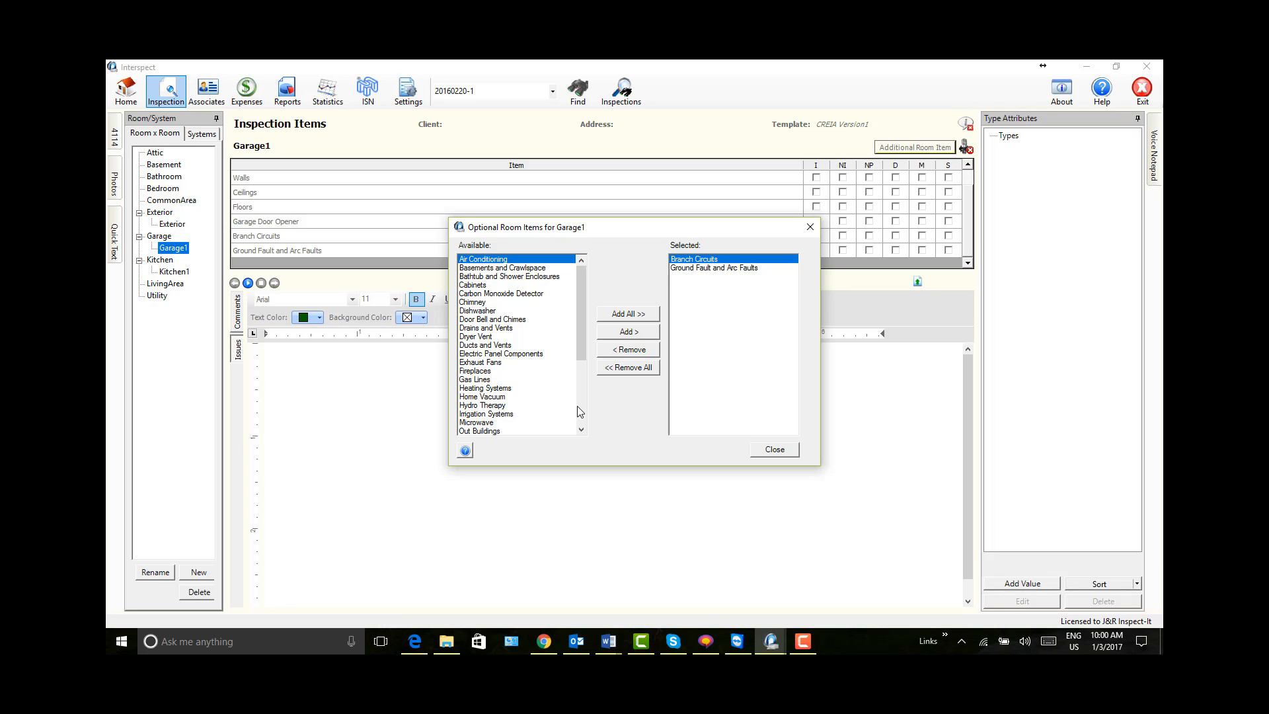
{"action": "left_click", "coordinate": [582, 431]}
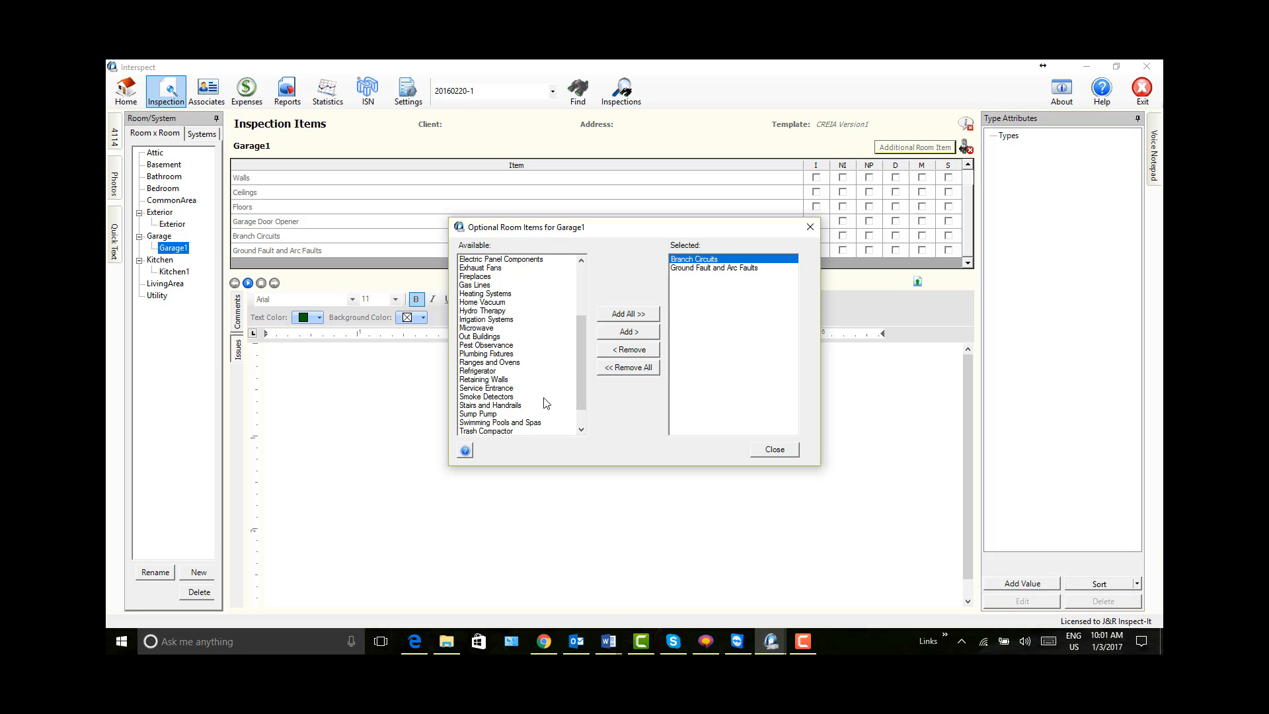
{"action": "left_click", "coordinate": [497, 391]}
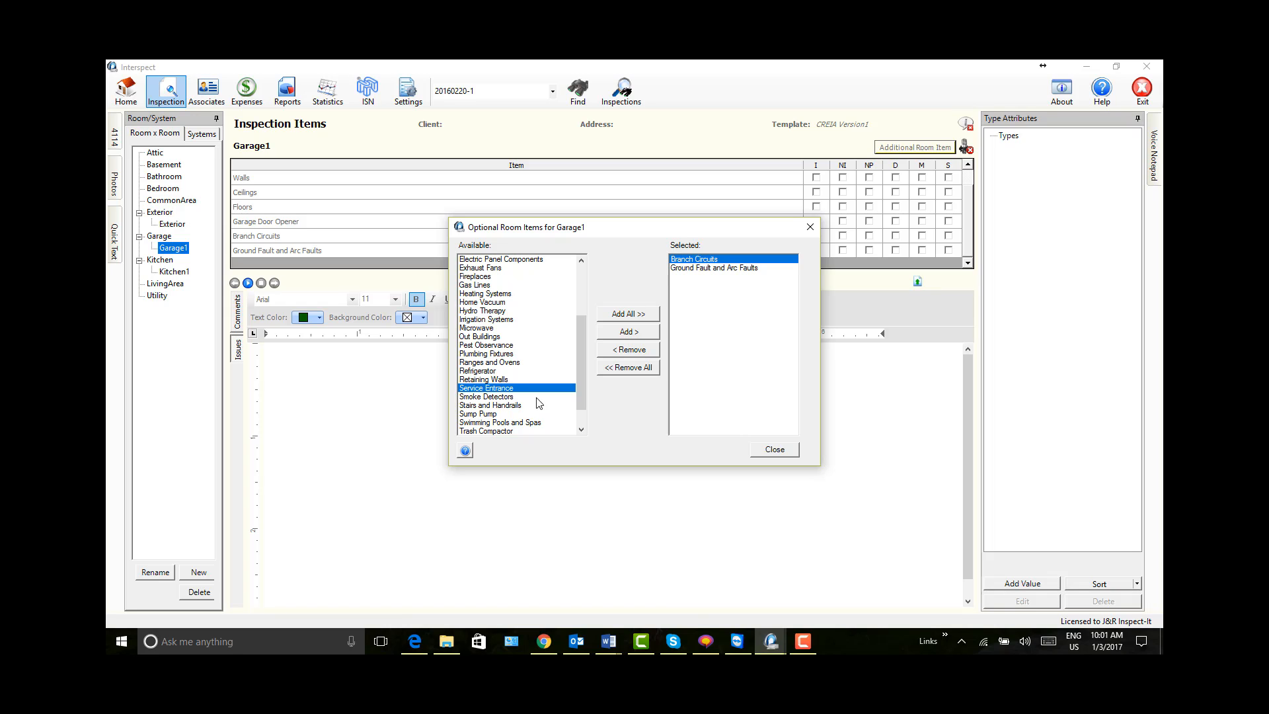
{"action": "left_click", "coordinate": [626, 333]}
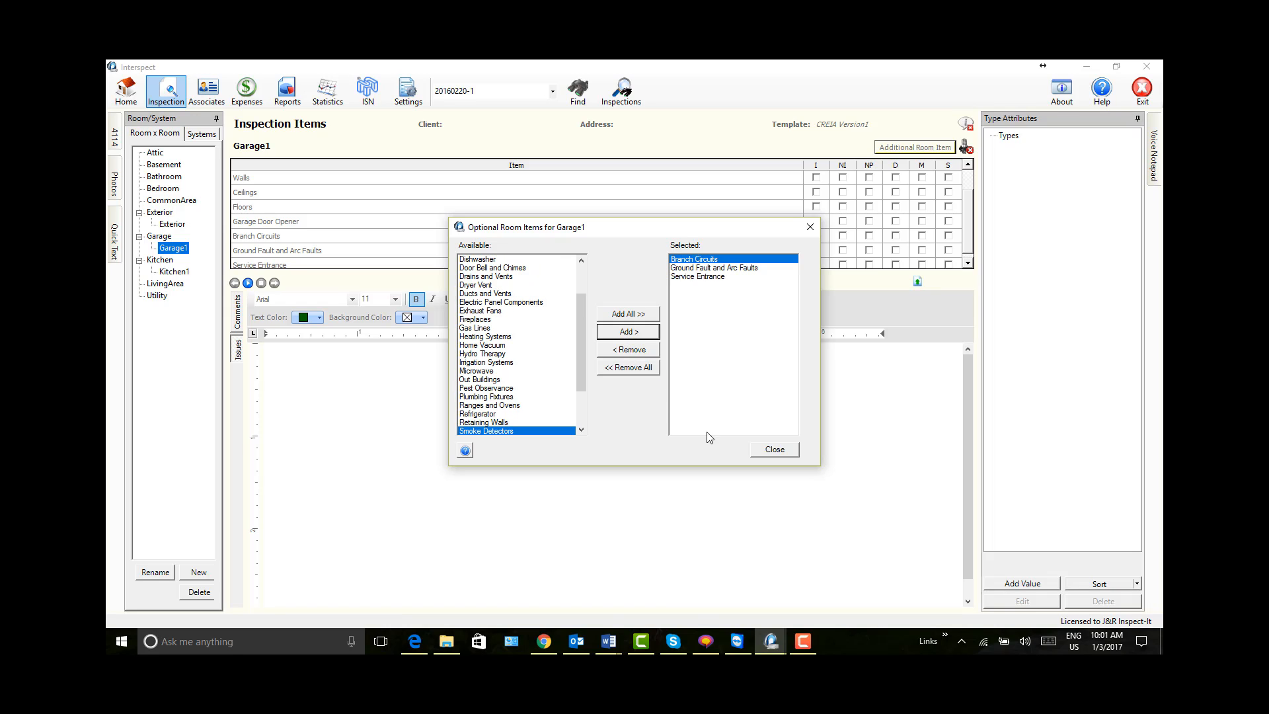
{"action": "left_click", "coordinate": [775, 452]}
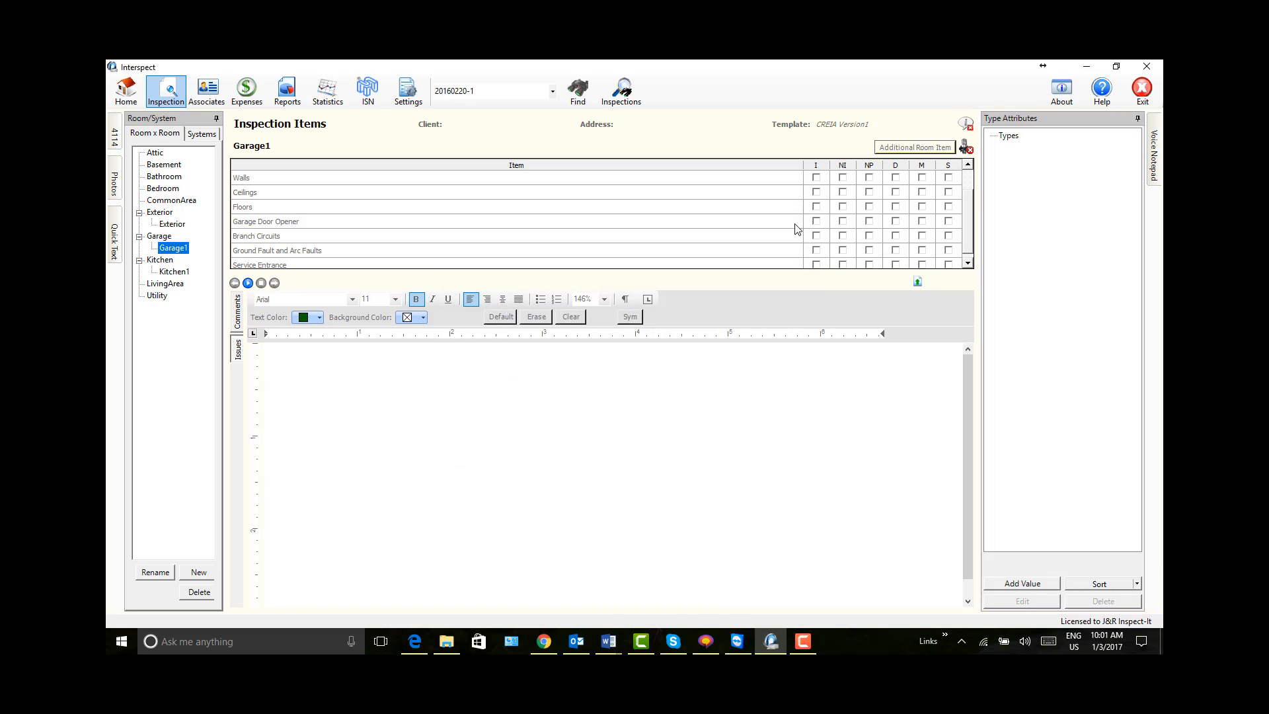
{"action": "left_click", "coordinate": [967, 263]}
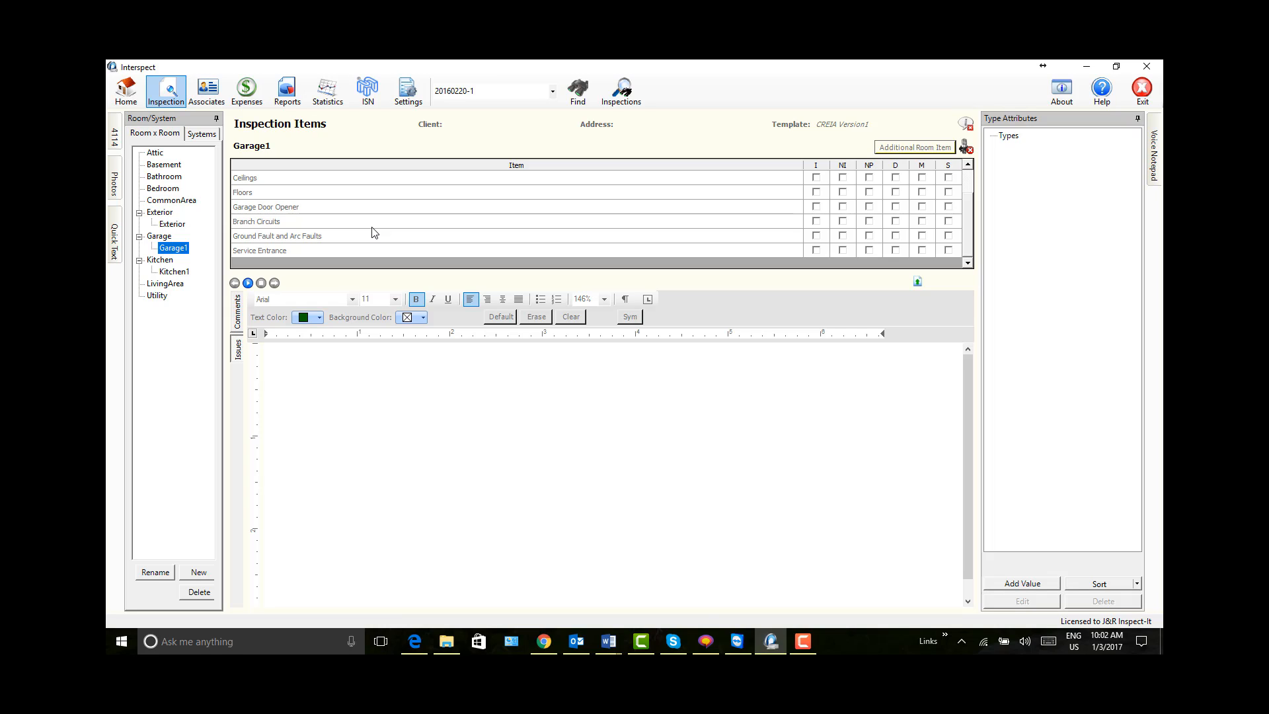
- Try to delete the CREIA Version1 inspection template in the settings
{"action": "left_click", "coordinate": [406, 104]}
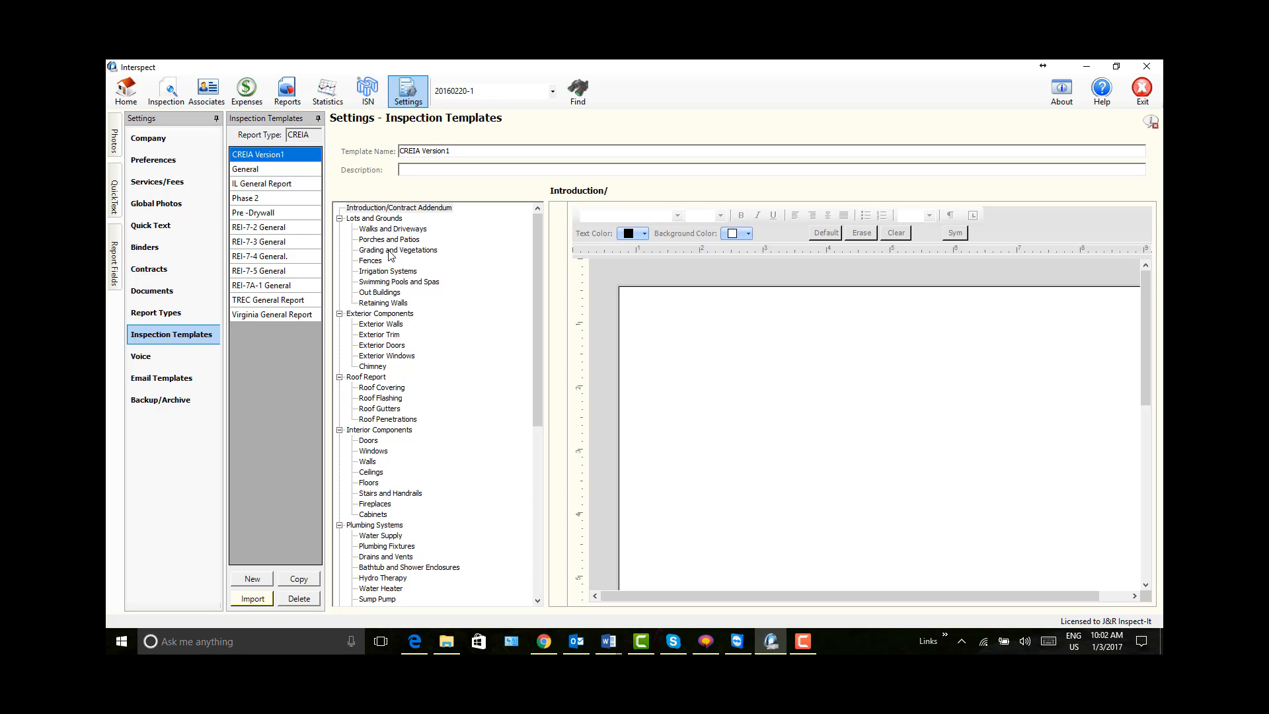
{"action": "left_click", "coordinate": [256, 159]}
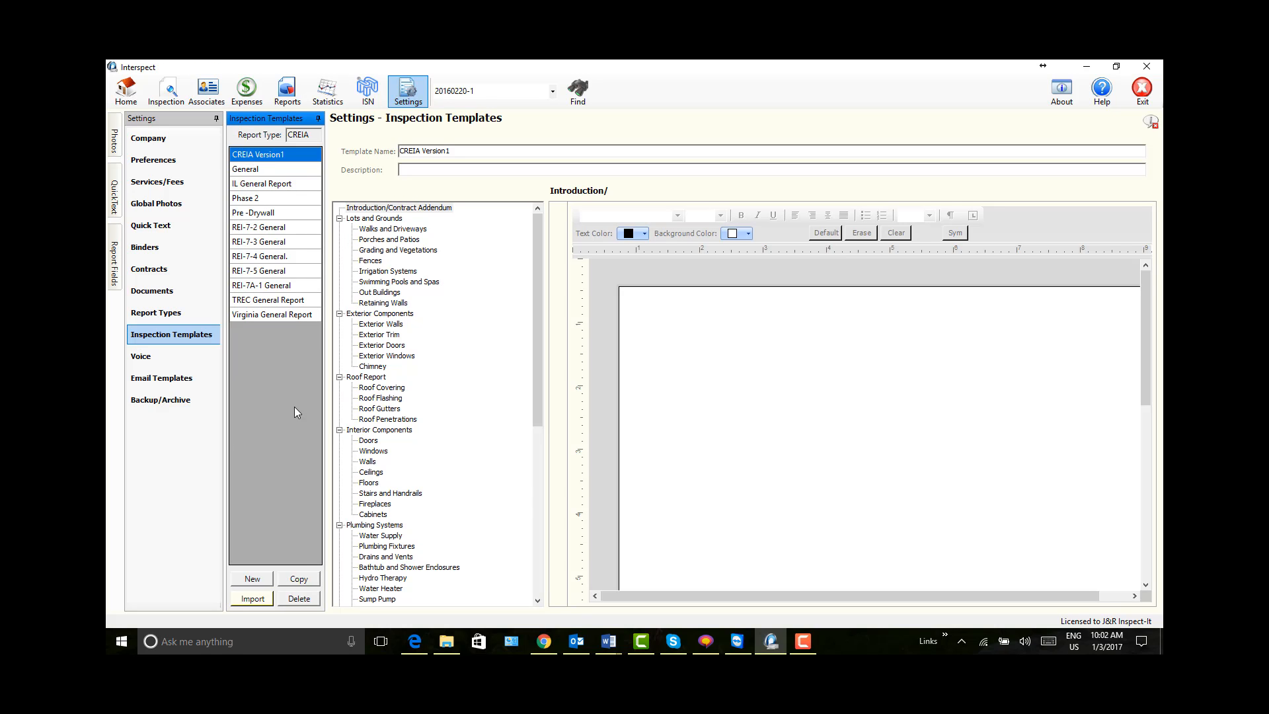
{"action": "left_click", "coordinate": [299, 599]}
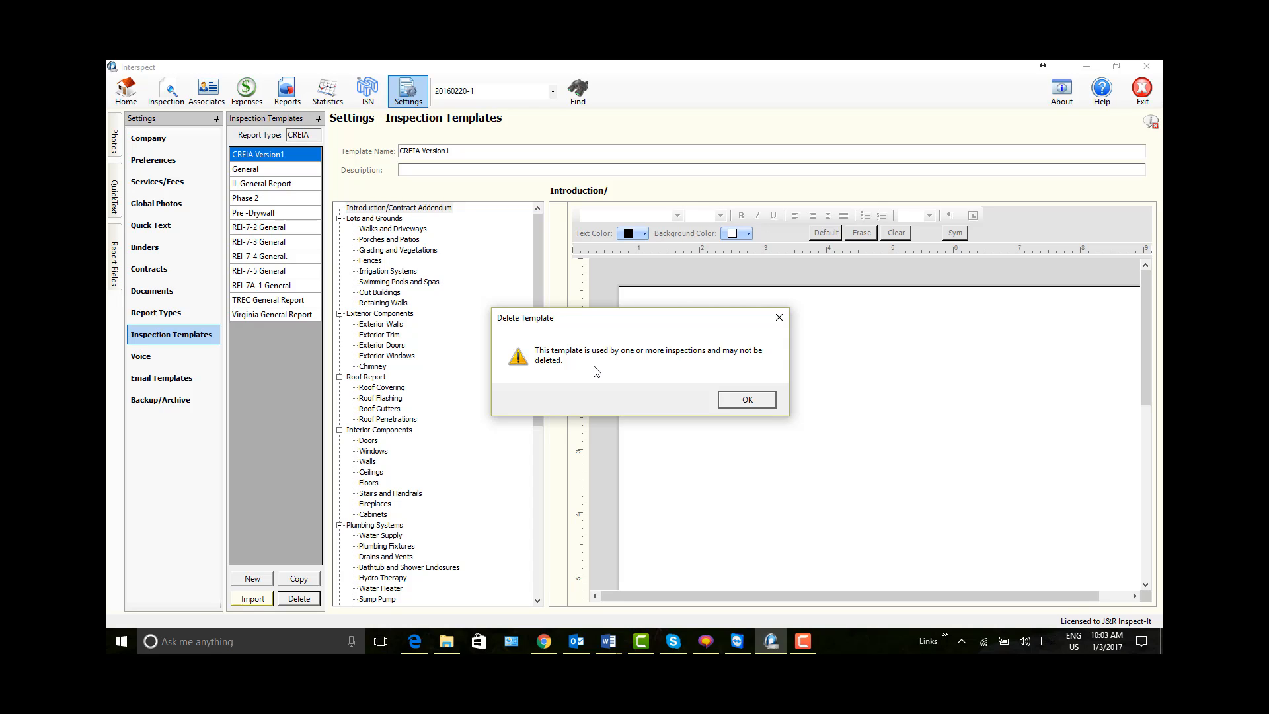
{"action": "left_click", "coordinate": [746, 400]}
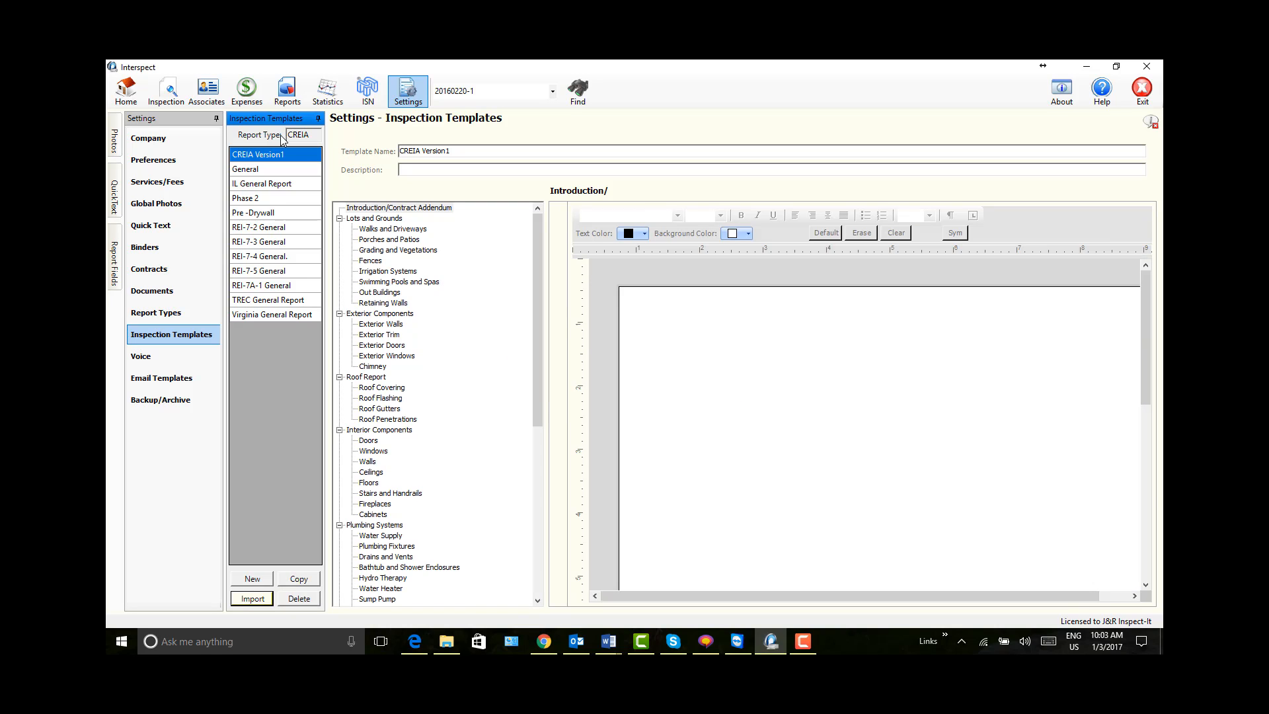
- Permanently delete the inspection dated January 3, 2017 from the recent inspections
{"action": "left_click", "coordinate": [120, 92]}
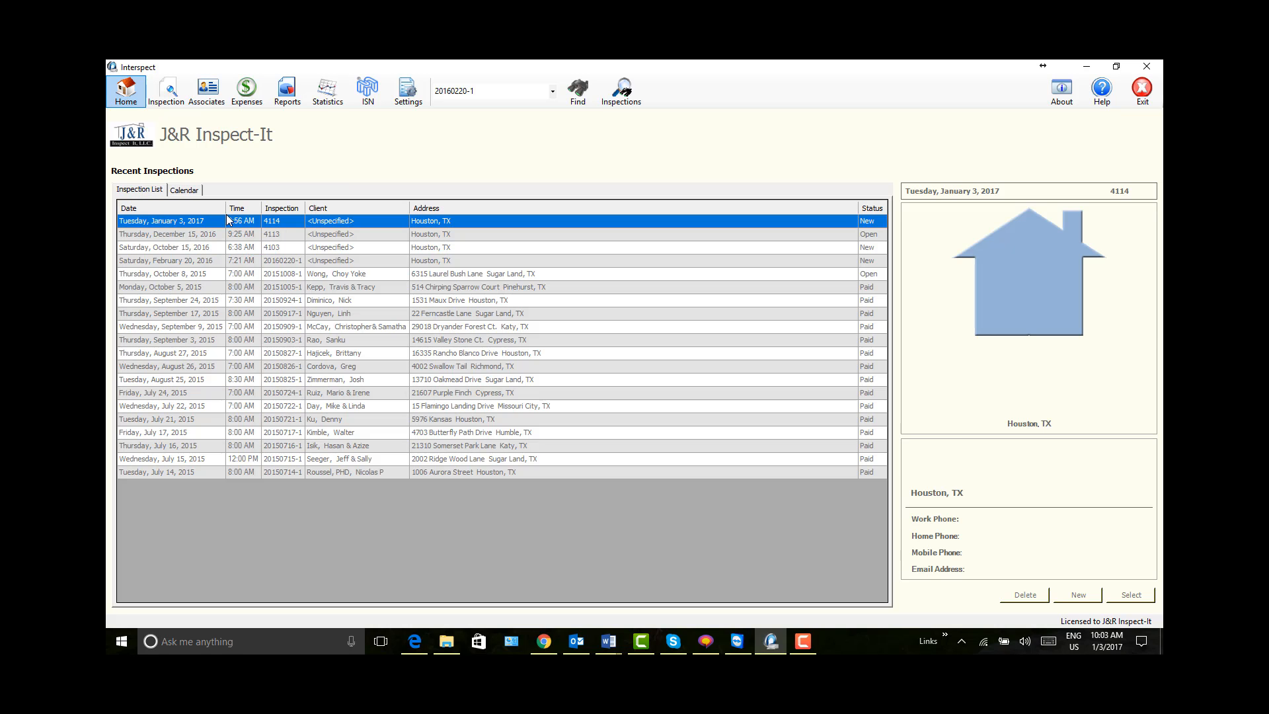
{"action": "left_click", "coordinate": [1019, 597]}
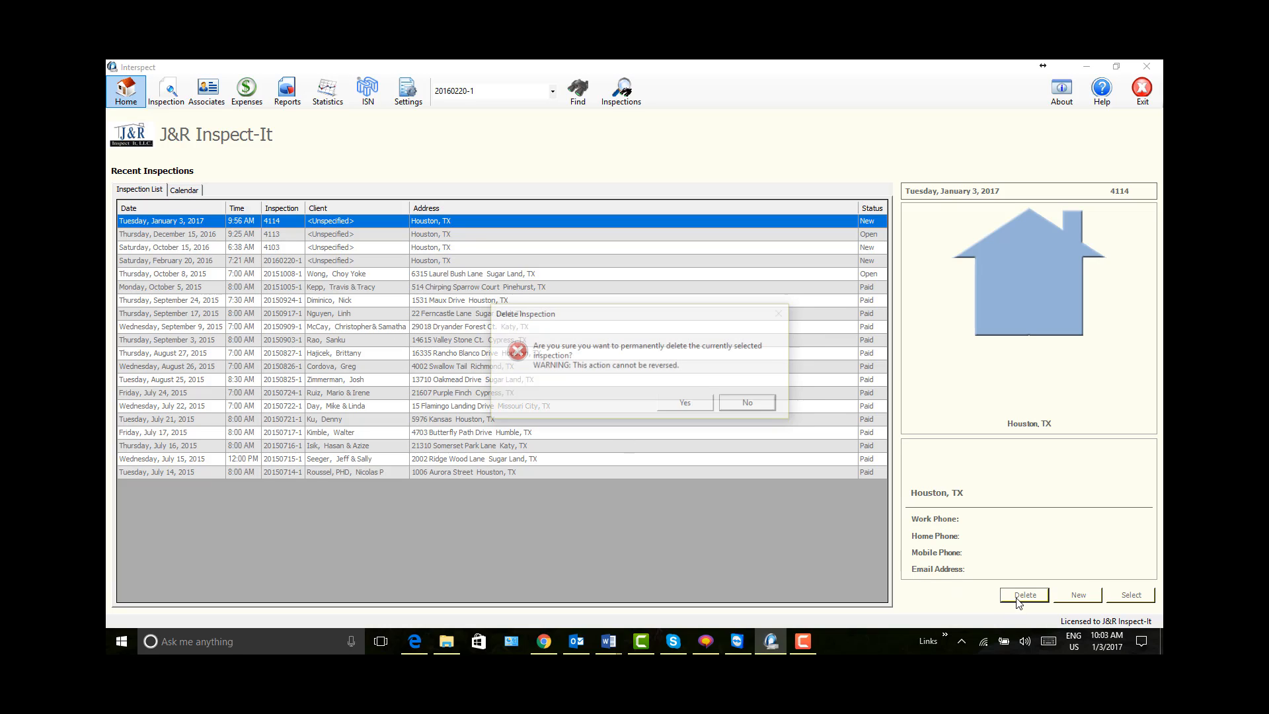
{"action": "left_click", "coordinate": [686, 404]}
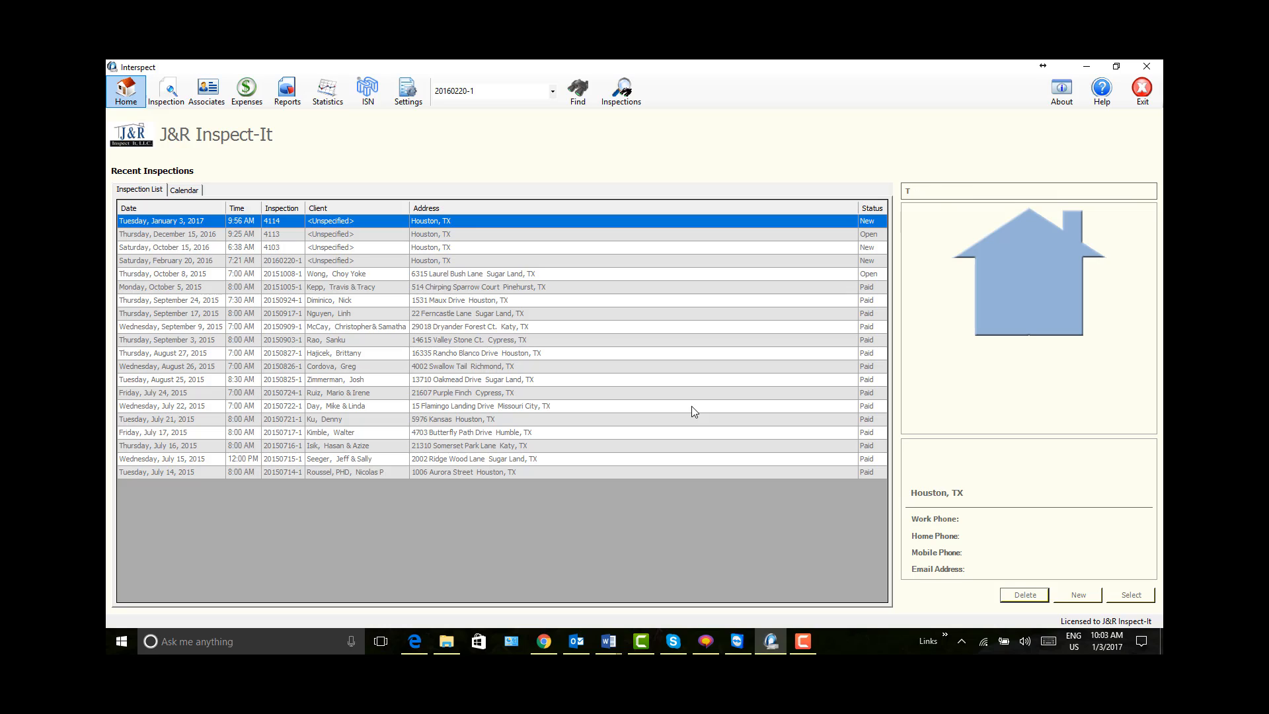
- Delete the CREIA Version1 template from the inspection templates in the settings
{"action": "left_click", "coordinate": [412, 97]}
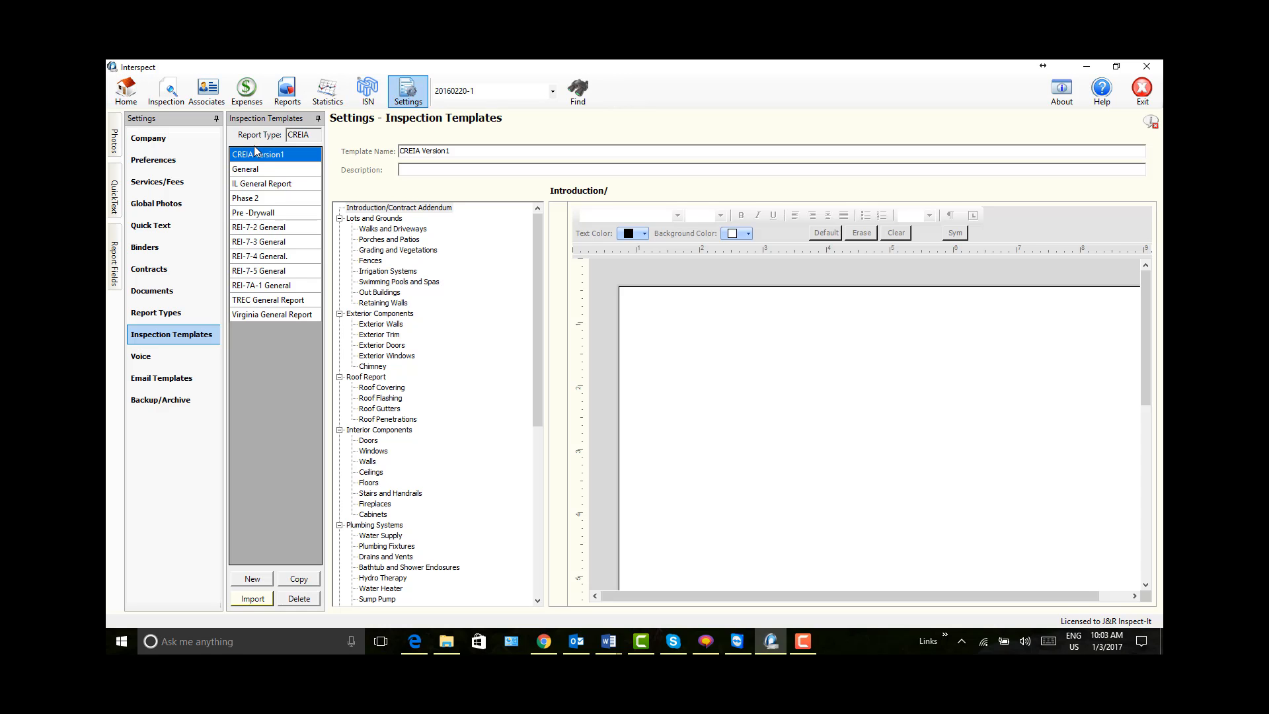
{"action": "left_click", "coordinate": [253, 155]}
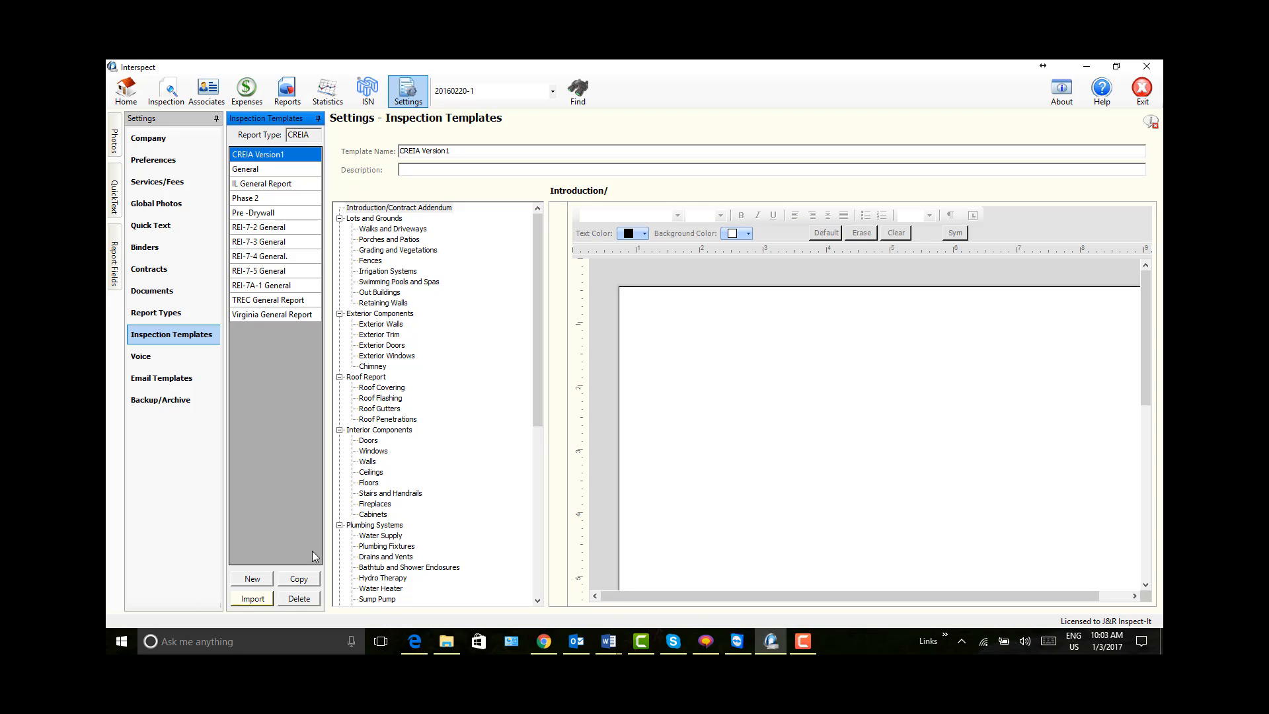
{"action": "left_click", "coordinate": [299, 598]}
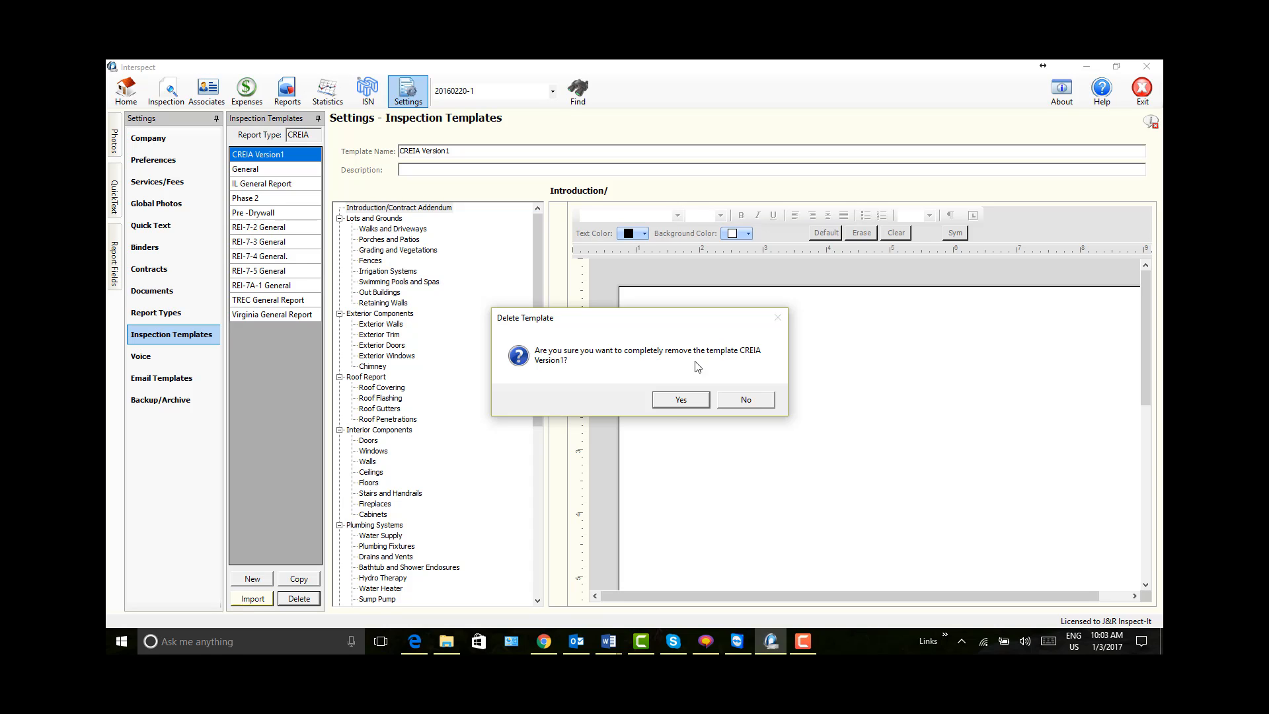
{"action": "left_click", "coordinate": [674, 402]}
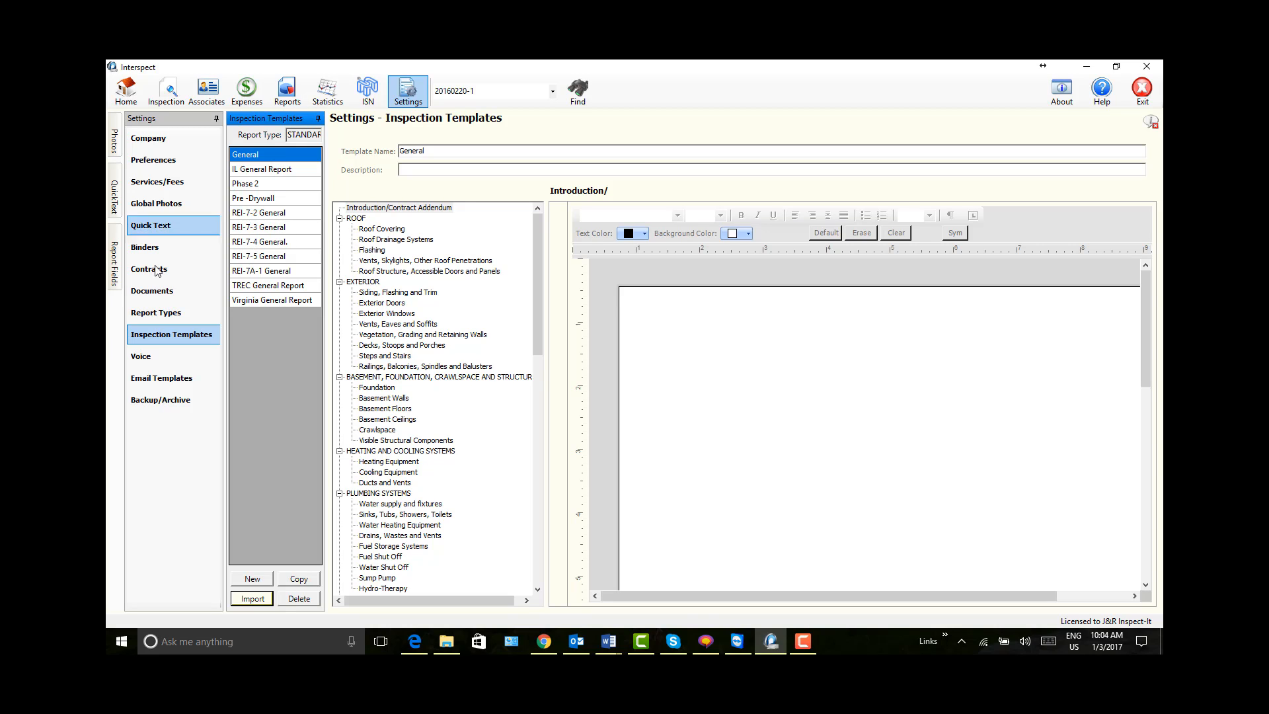
- Open the definition of the CREIA report type in the settings
{"action": "left_click", "coordinate": [149, 318]}
{"action": "left_click", "coordinate": [247, 326]}
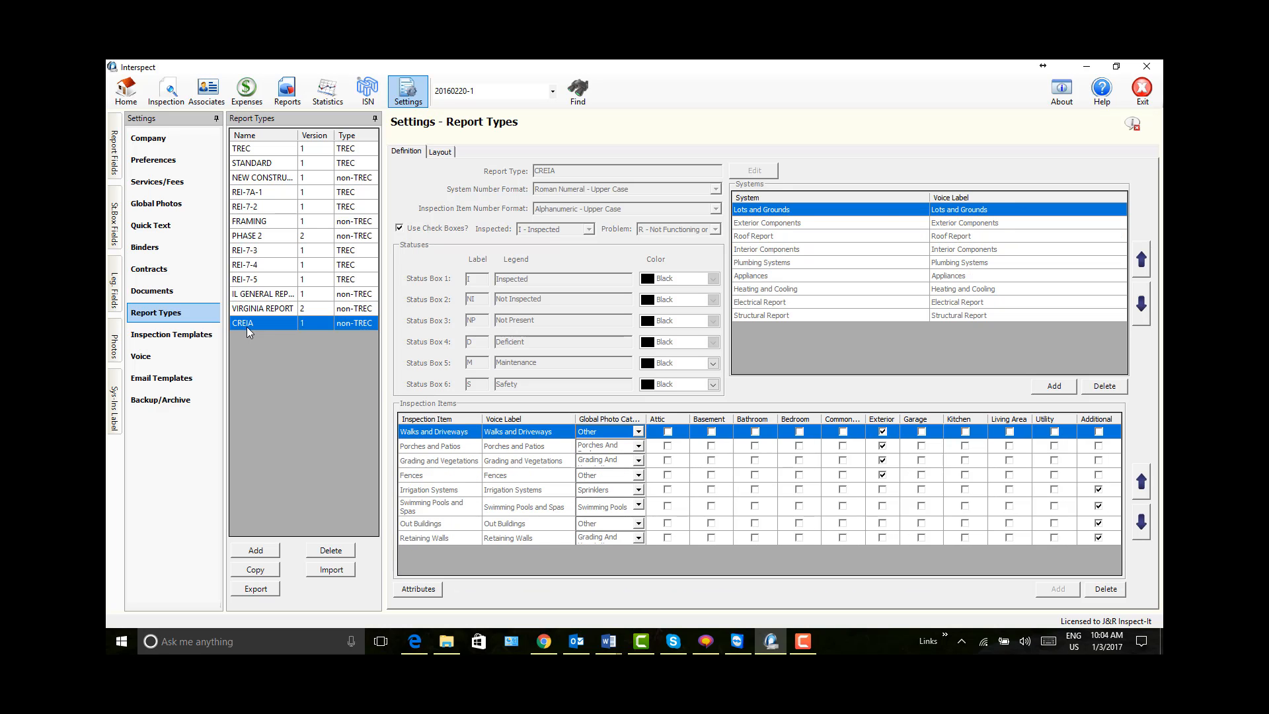